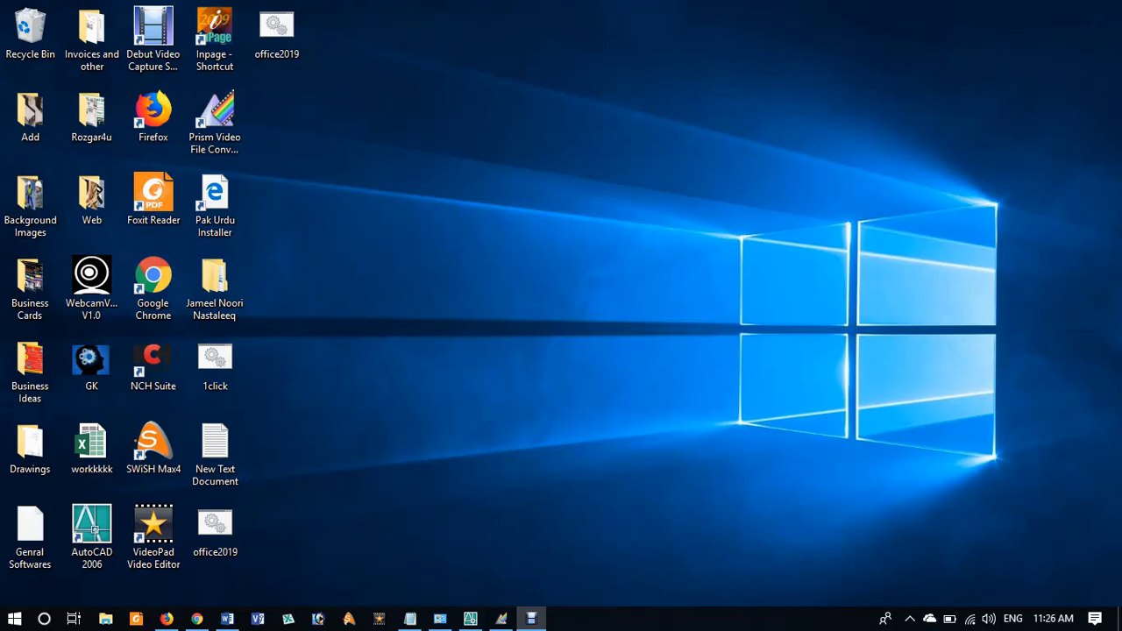
Step: Switch to AutoCAD and examine the reference floor plan's room layout and its overall width and height dimensions
left_click(471, 619)
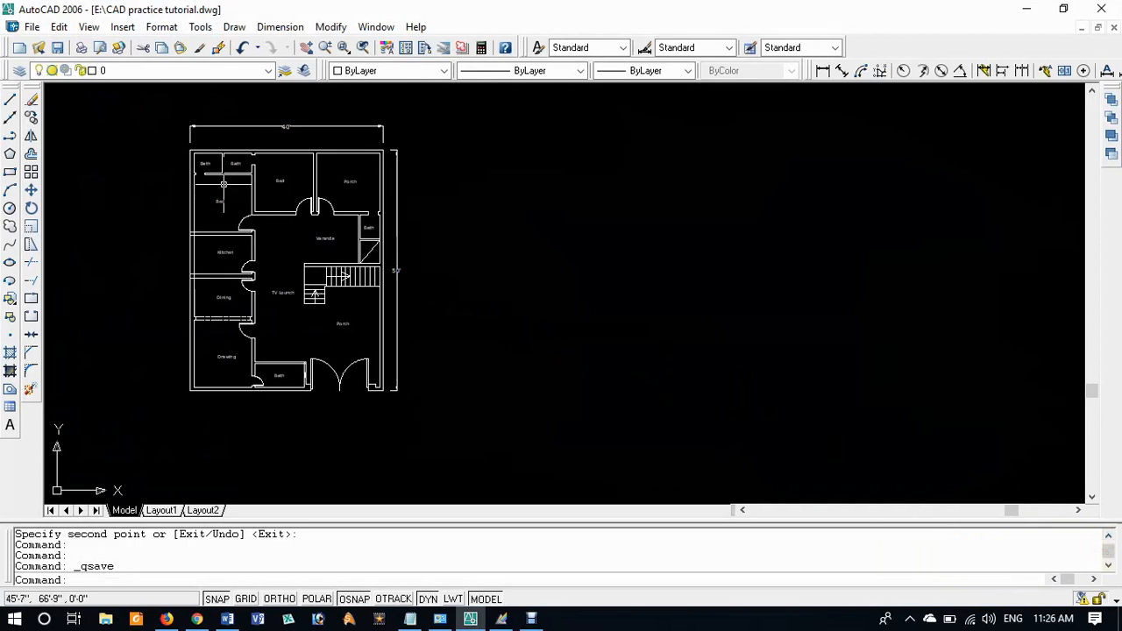
scroll(228, 158, "up", 5)
middle_click_drag(258, 224, 272, 370)
scroll(211, 264, "up", 2)
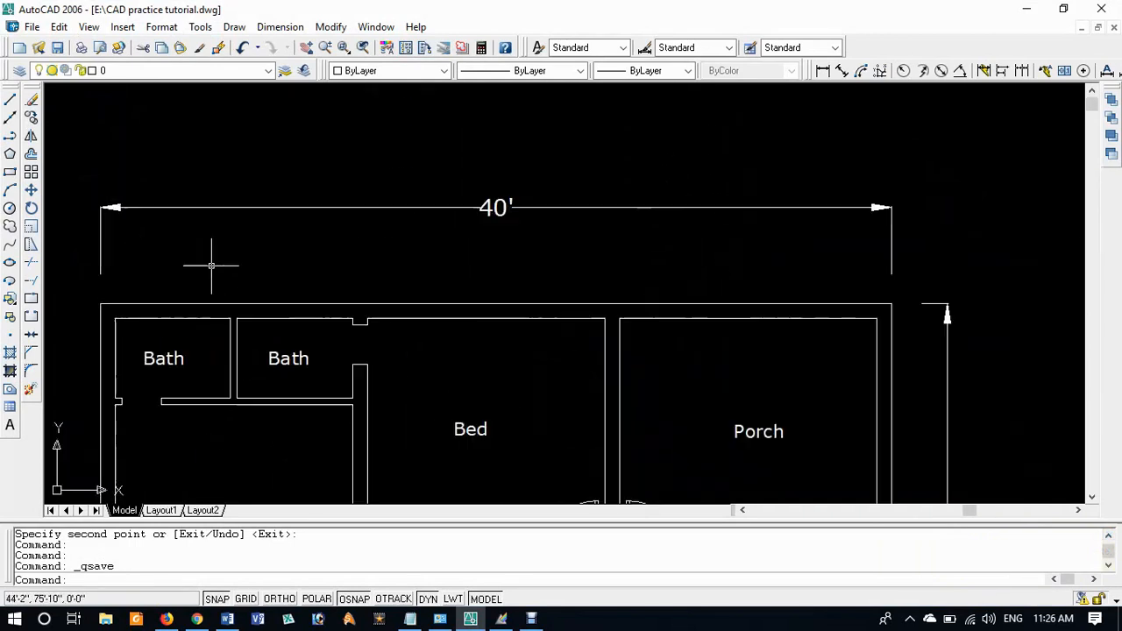
middle_click_drag(446, 391, 391, 245)
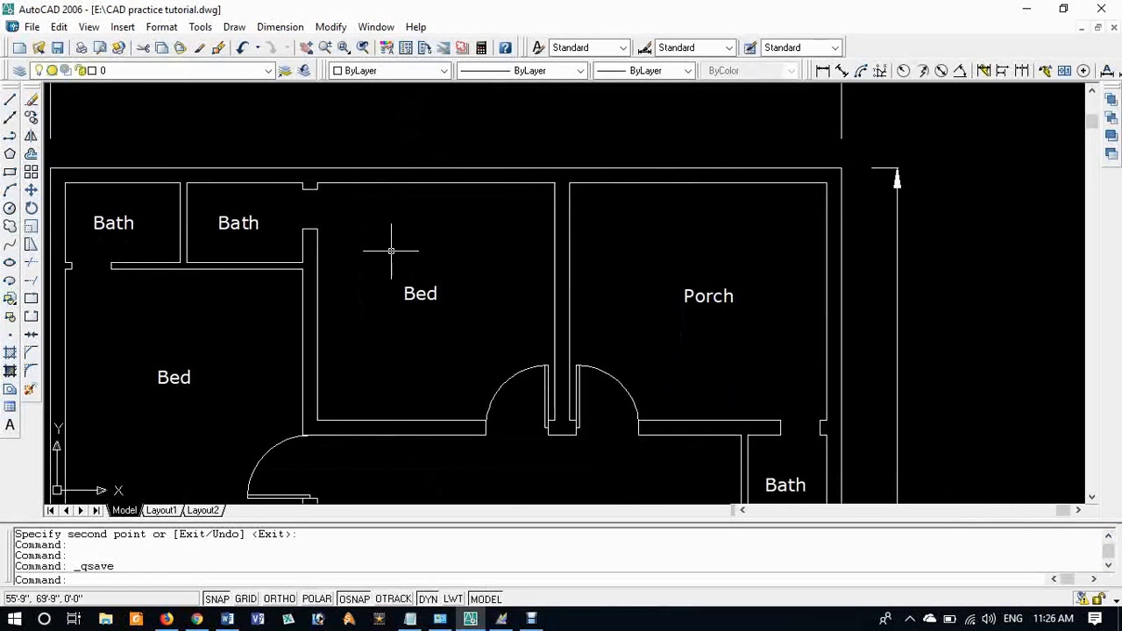
scroll(391, 246, "down", 10)
scroll(476, 333, "up", 10)
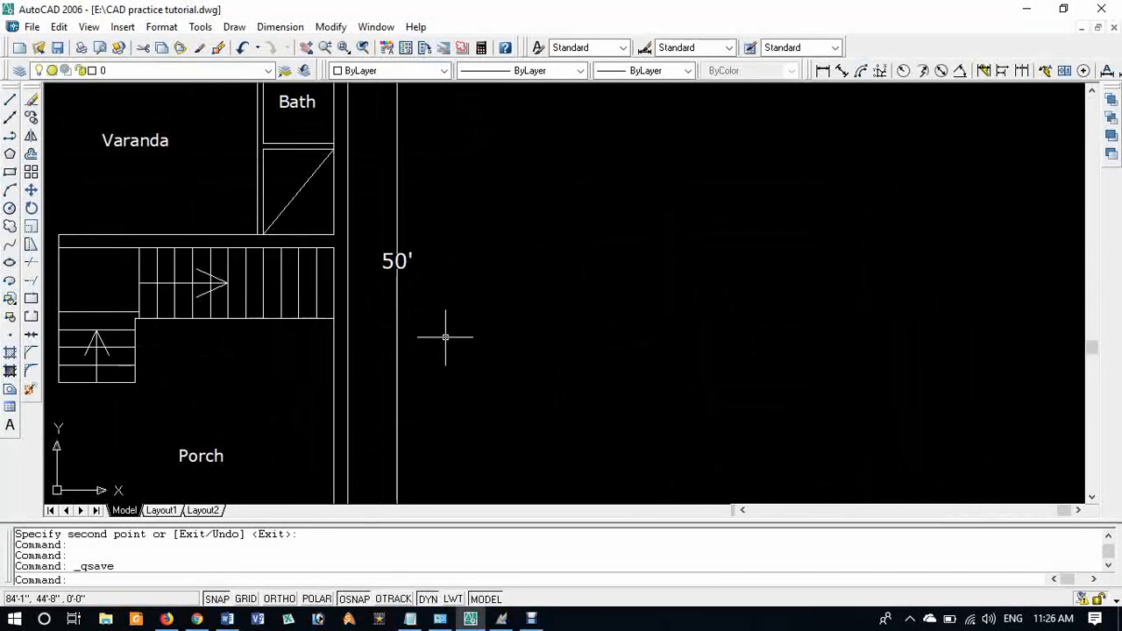
scroll(446, 333, "down", 2)
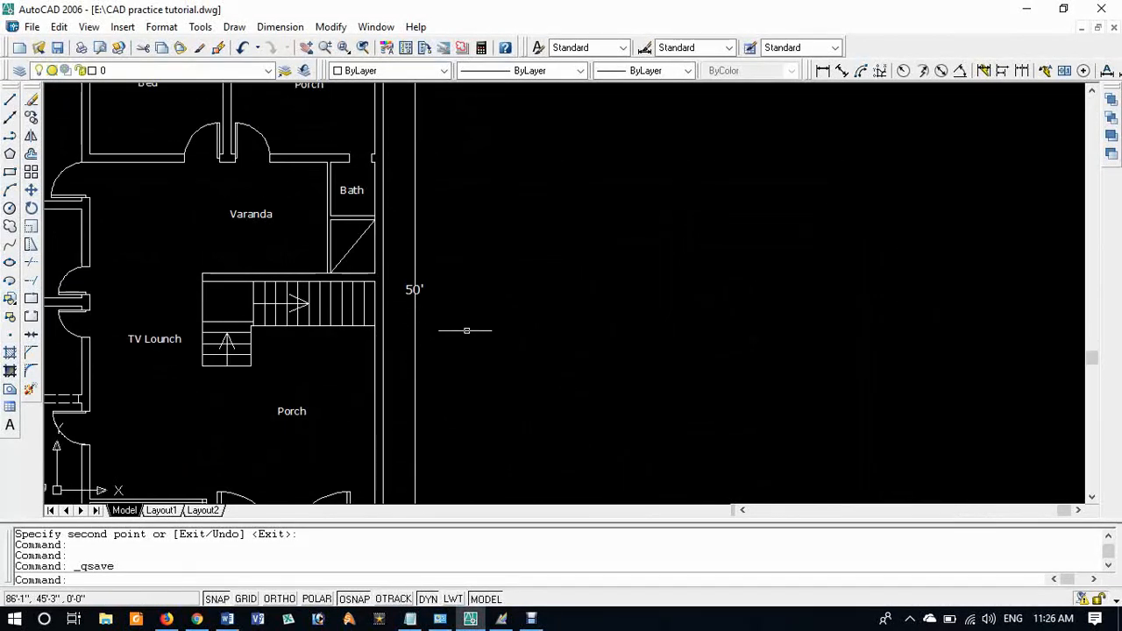
scroll(438, 306, "down", 5)
scroll(376, 283, "up", 4)
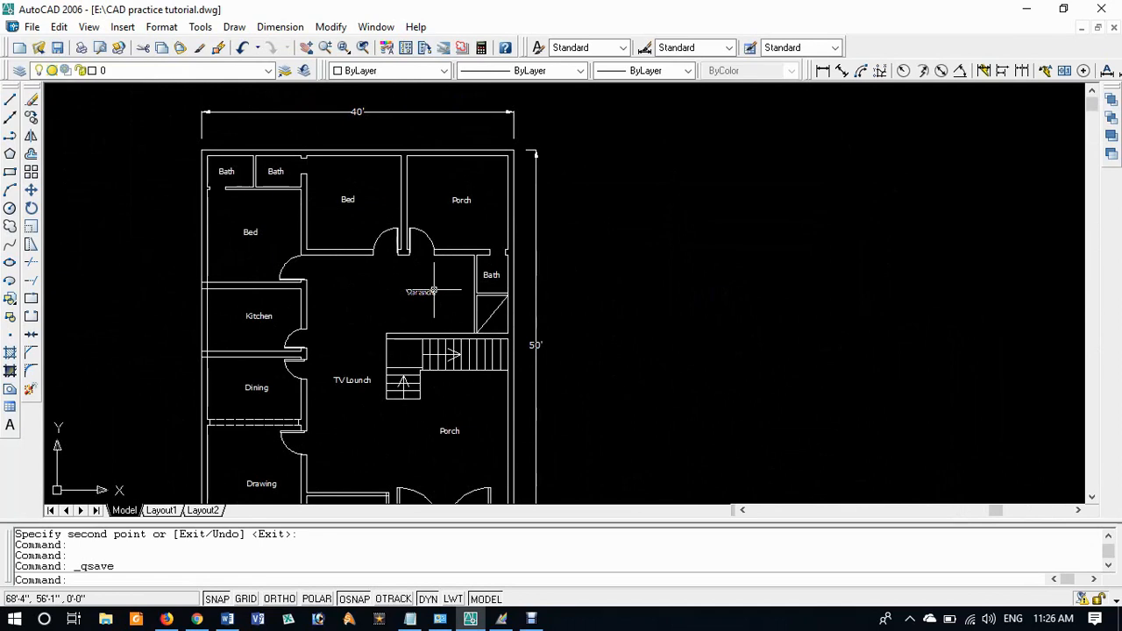
scroll(435, 291, "down", 2)
middle_click_drag(459, 304, 329, 267)
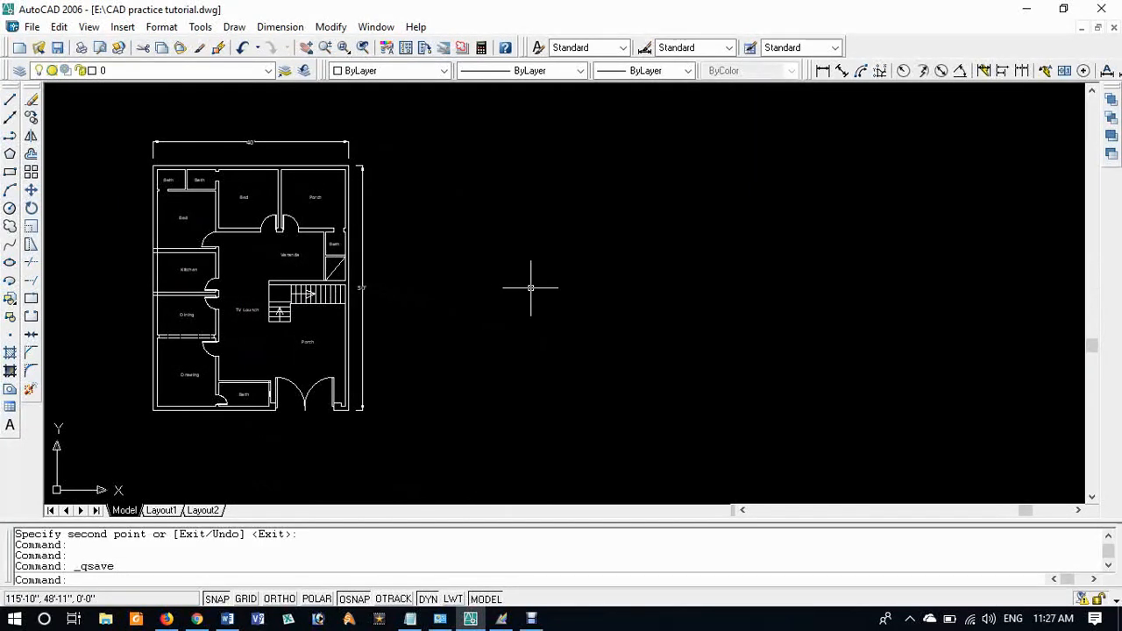
Step: With Ortho on, draw a 40' horizontal line beside the reference plan and a 50' line straight down from its right end
type("l")
key("Return")
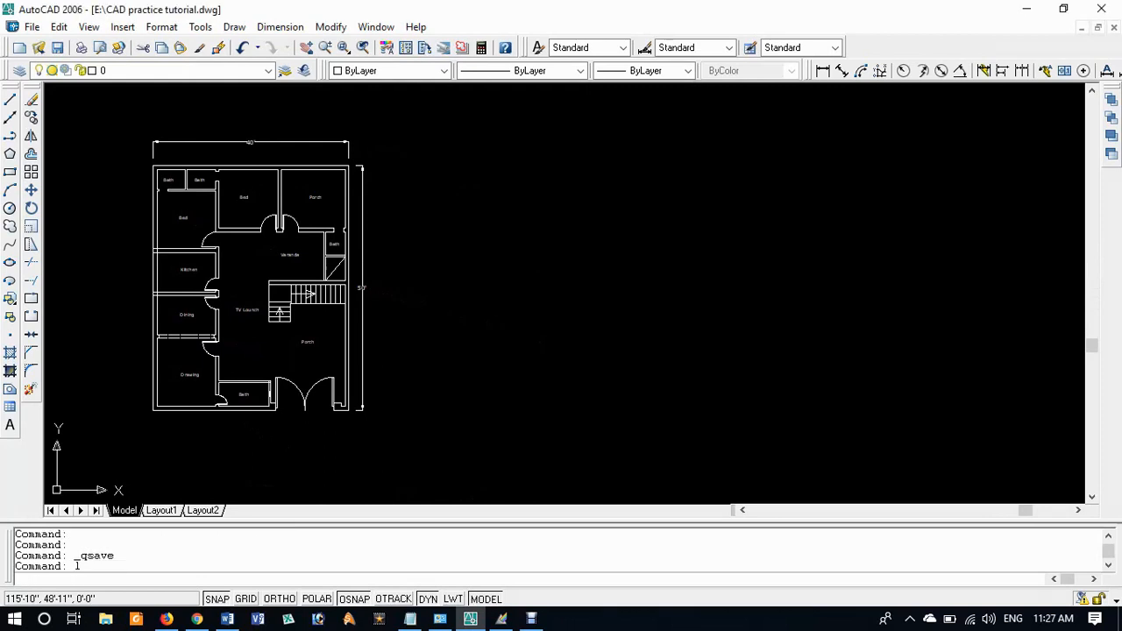
left_click(478, 164)
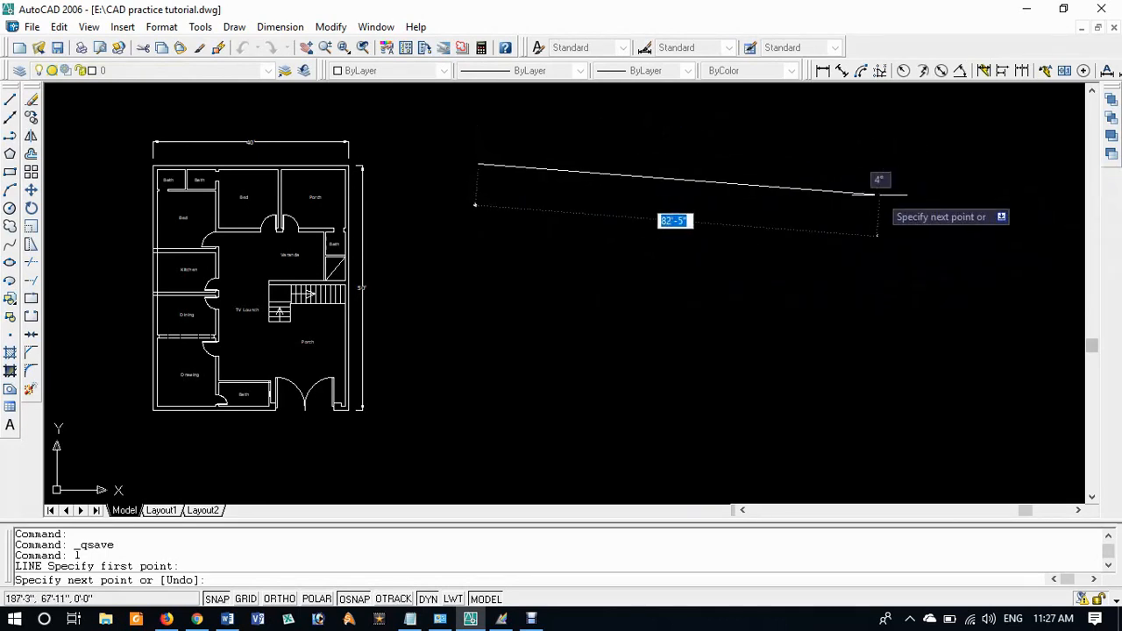
key("F8")
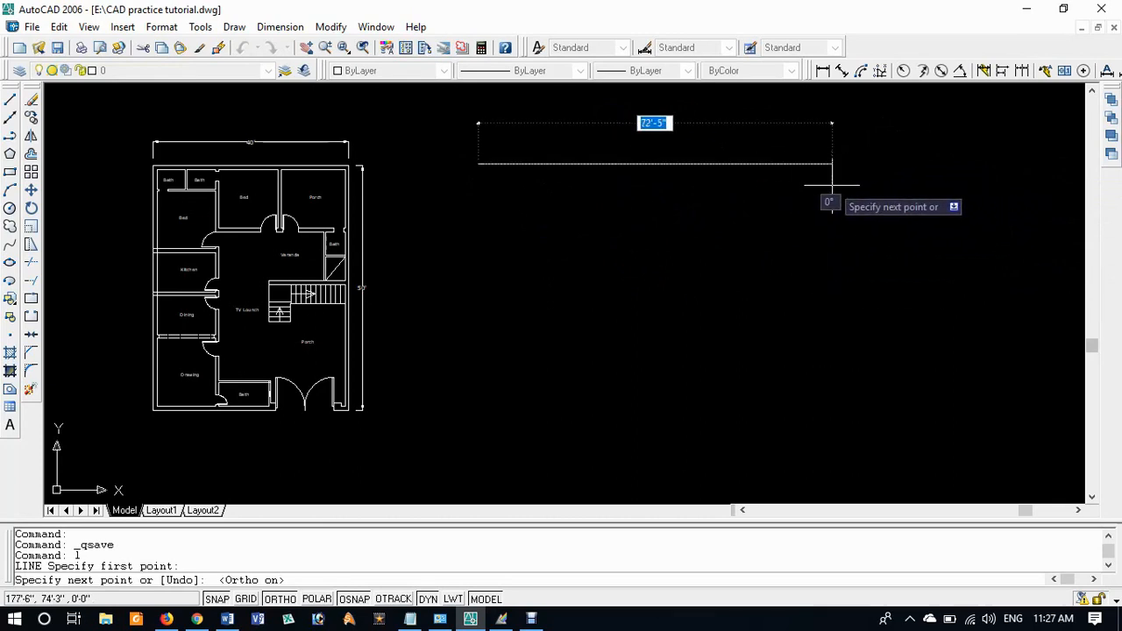
type("4")
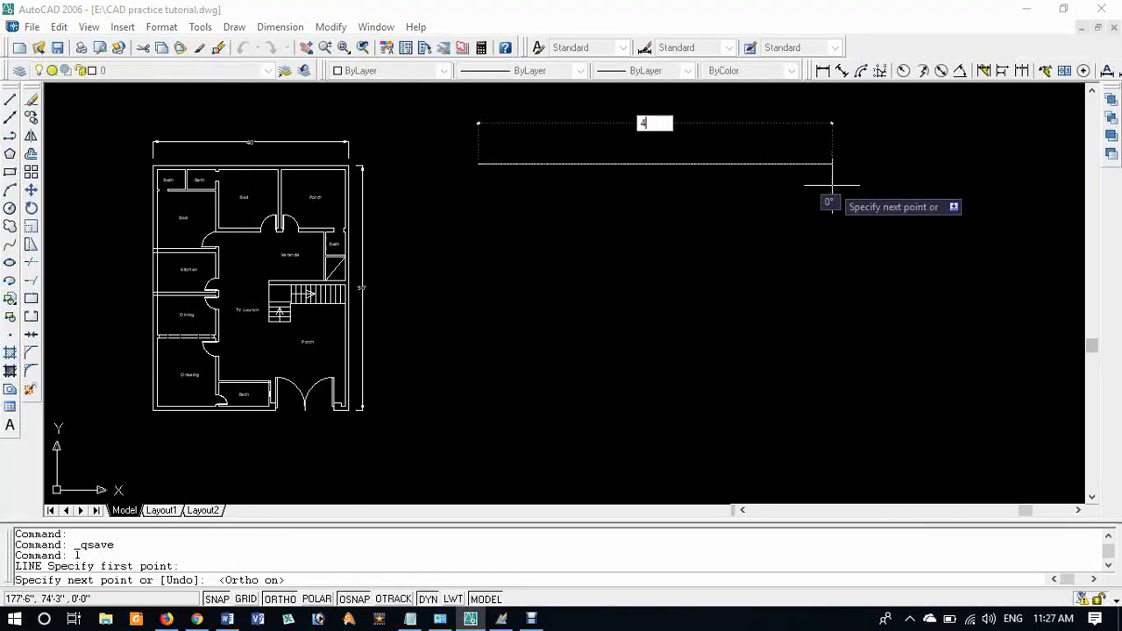
type("0")
key("Return")
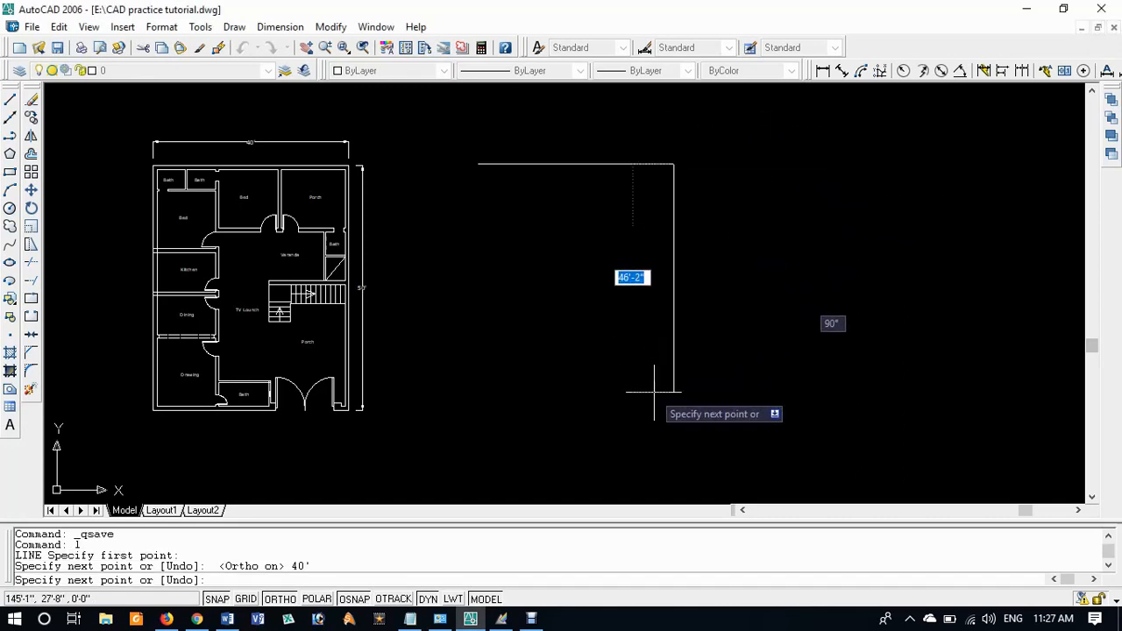
type("50")
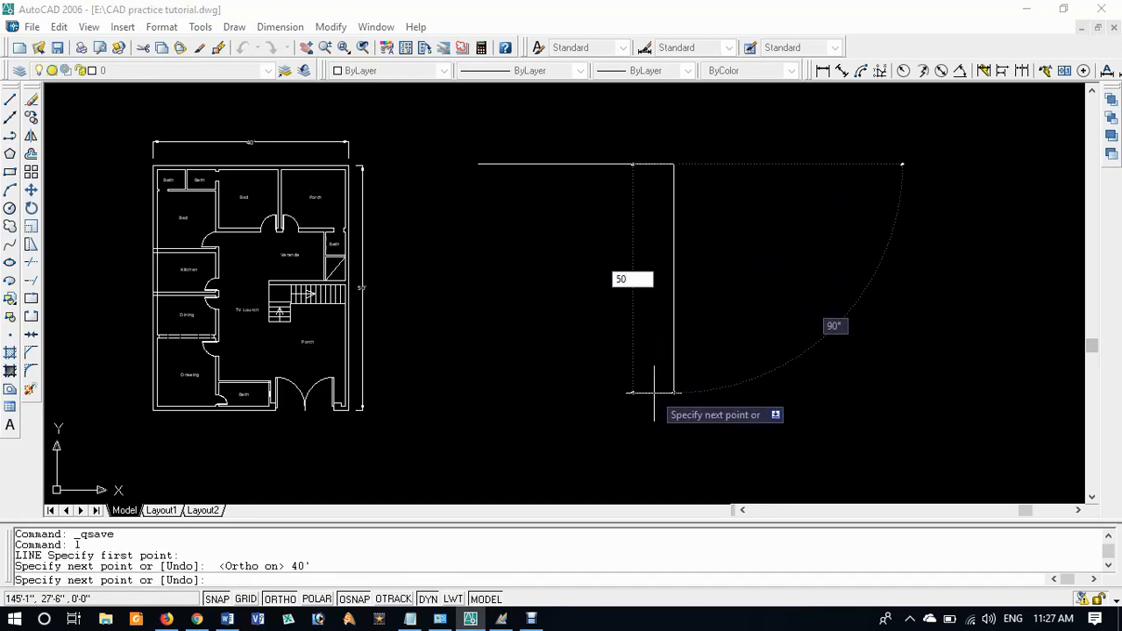
type("'")
key("Return")
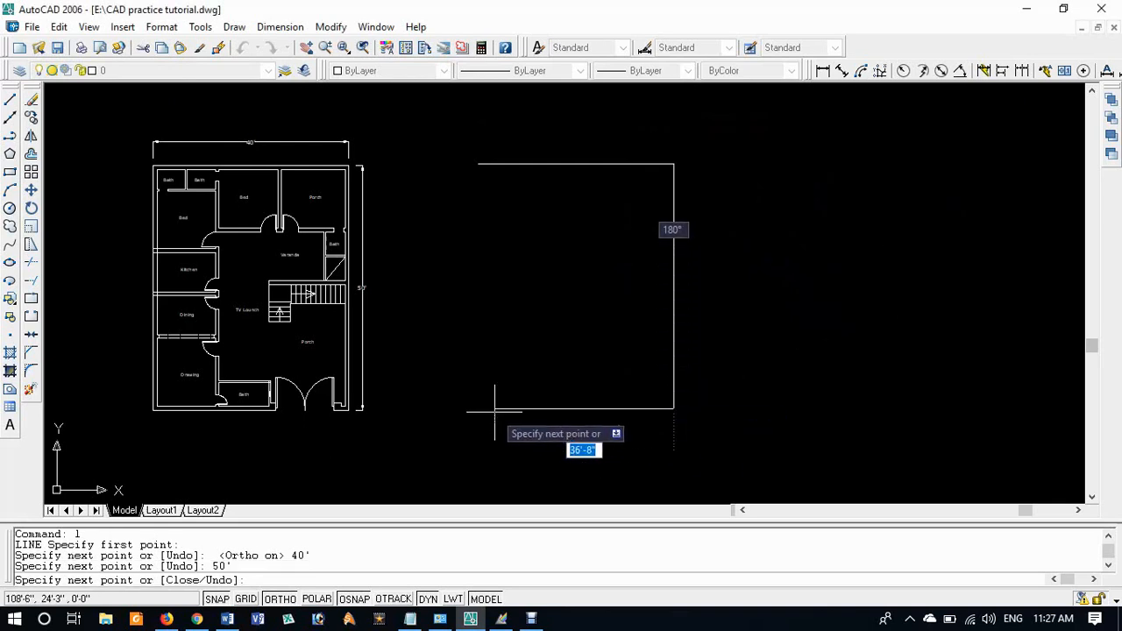
Step: Complete the rectangular outline with a 40' line leftward along the bottom and a 50' line up the left side
type("40")
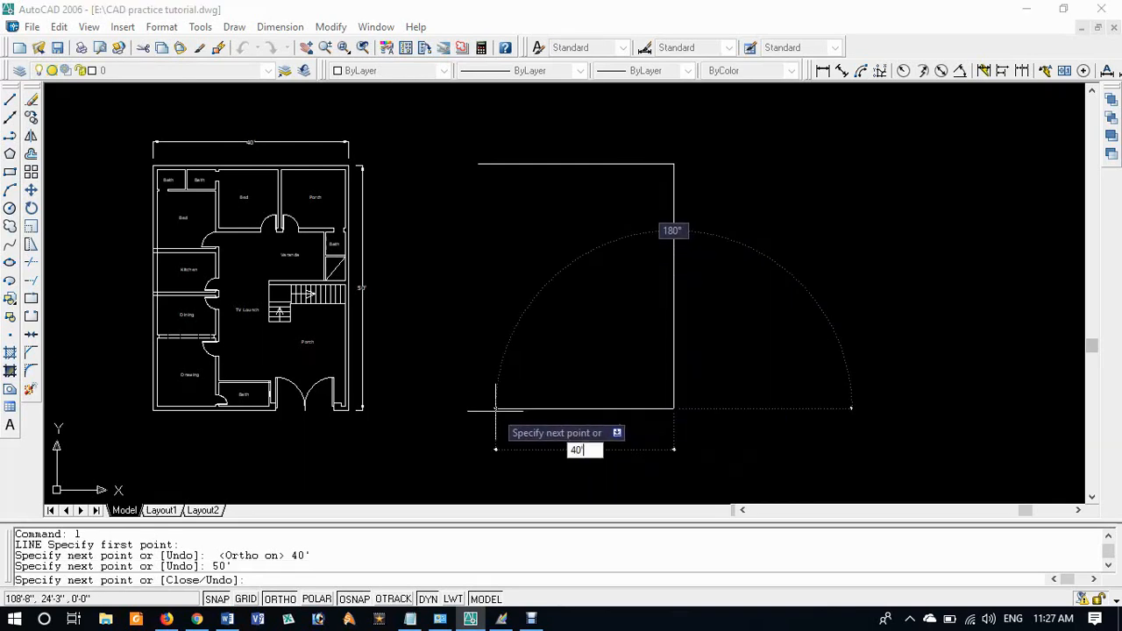
type("'")
key("Return")
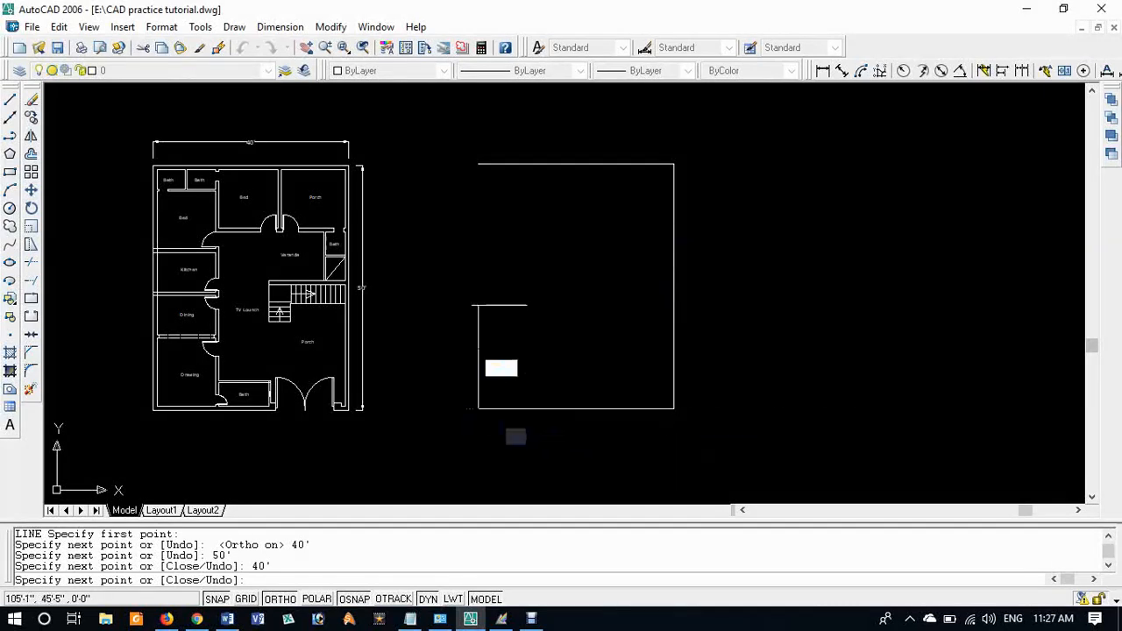
type("50")
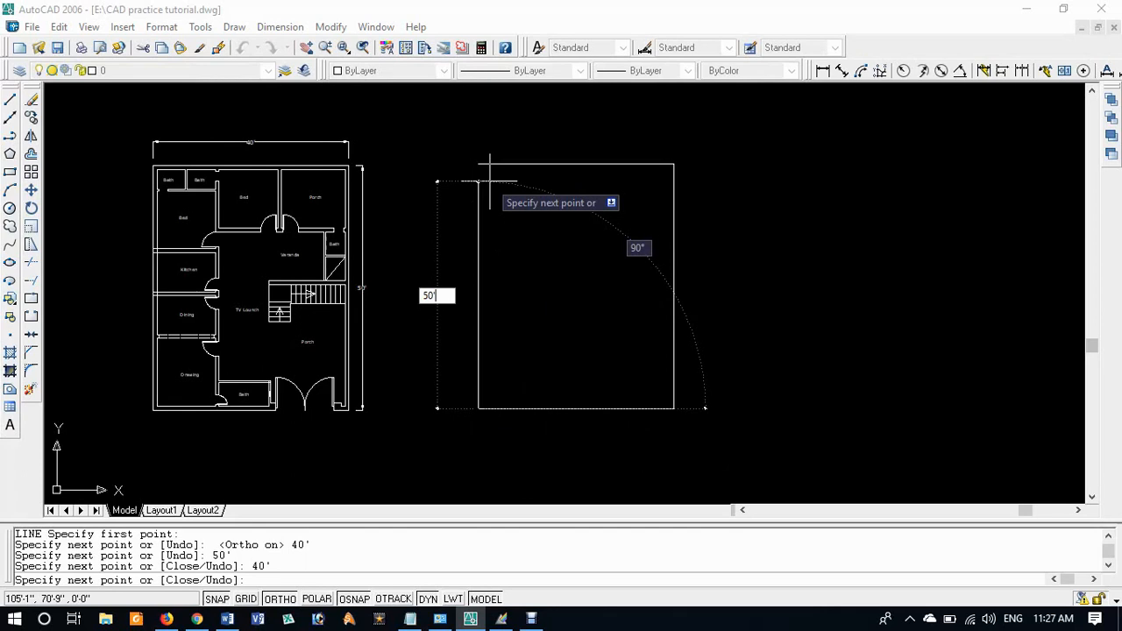
type("'")
key("Return")
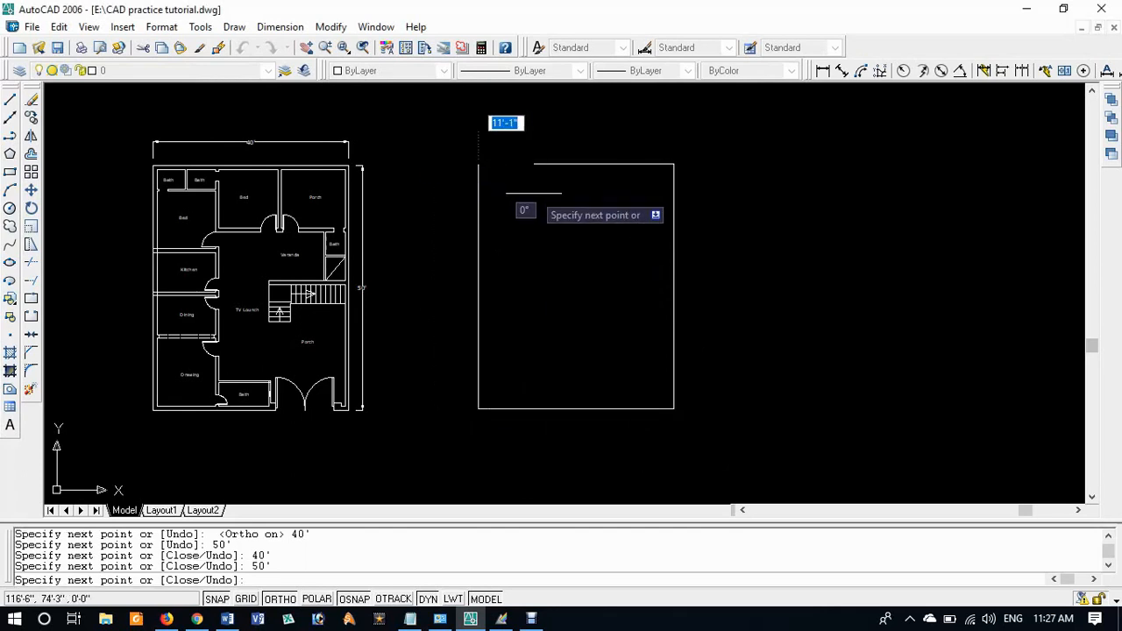
key("Return")
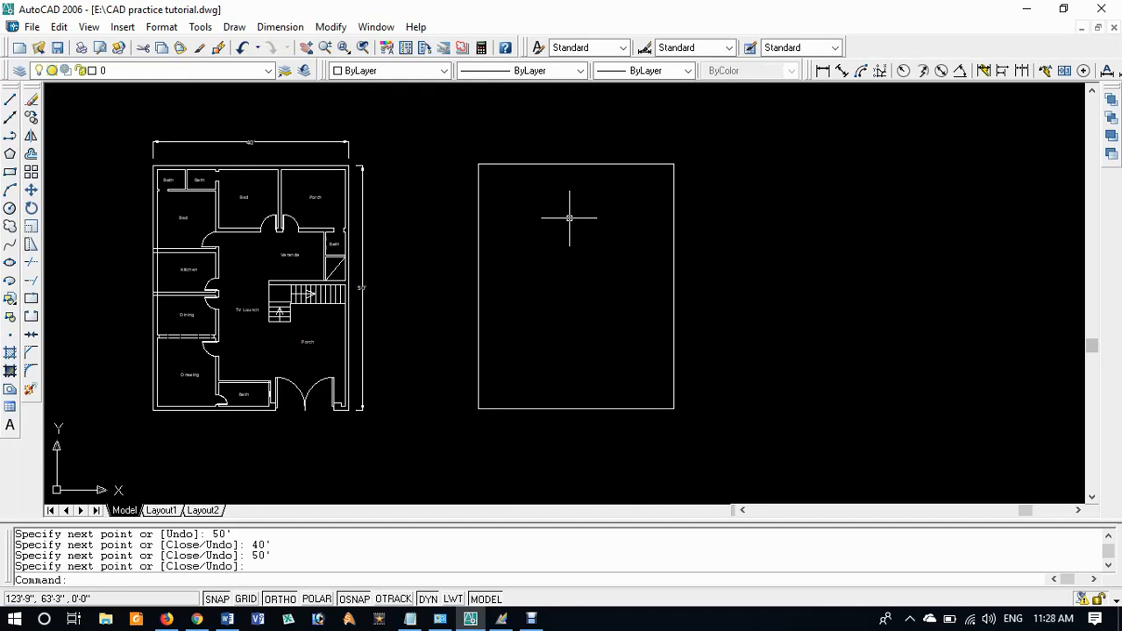
Step: View the whole drawing with Zoom All, then examine the double-line outer wall at the upper Porch corner of the reference plan
type("z")
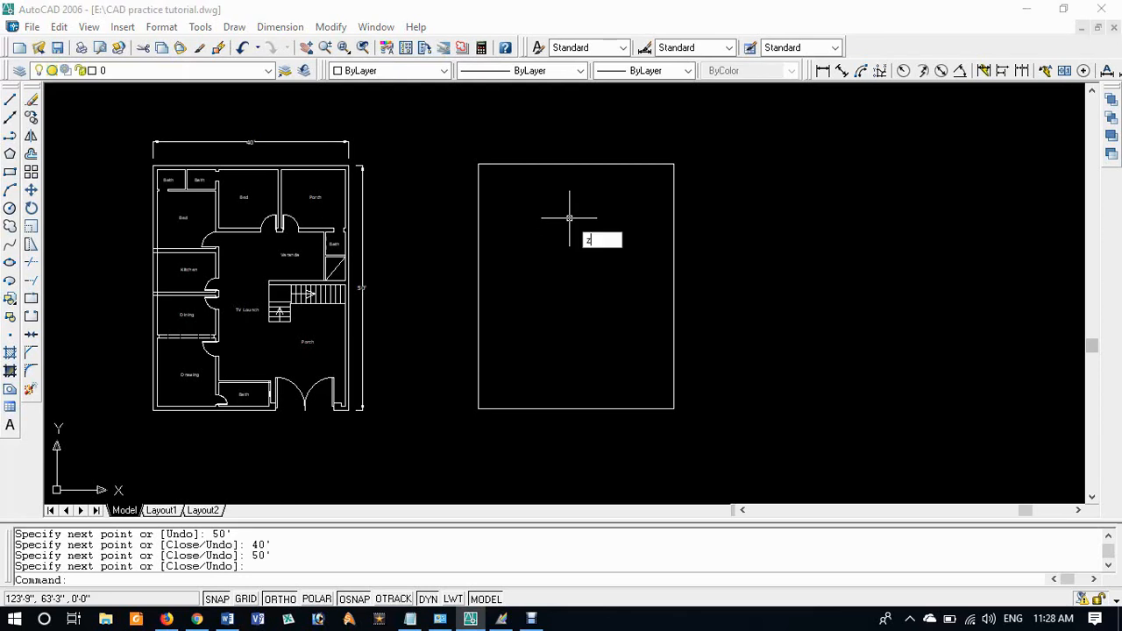
key("Return")
type("a")
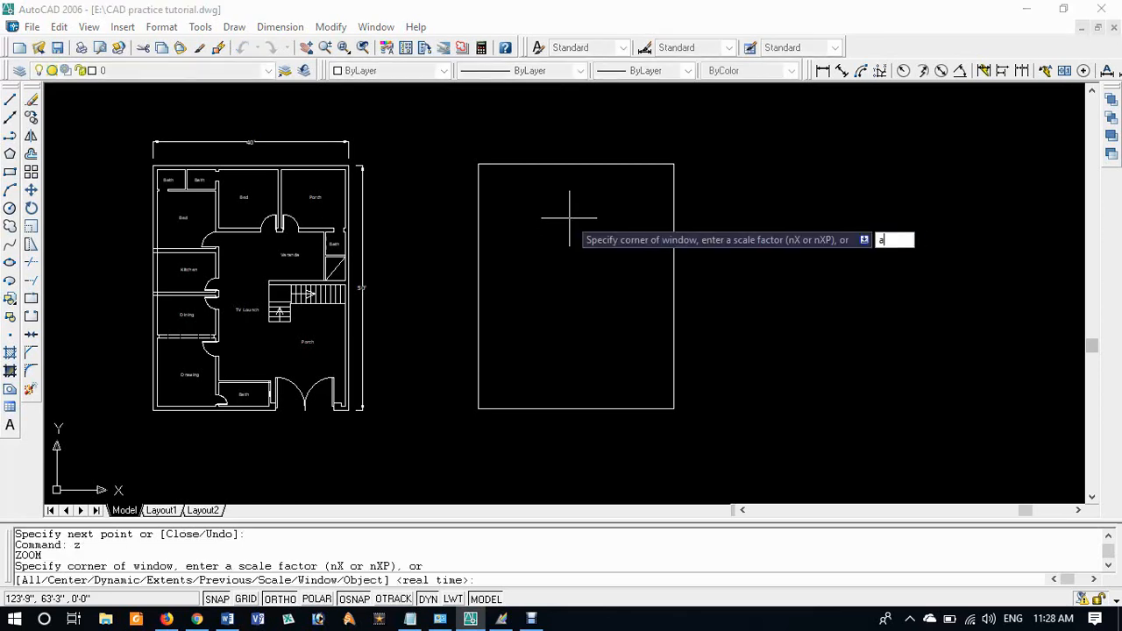
key("Return")
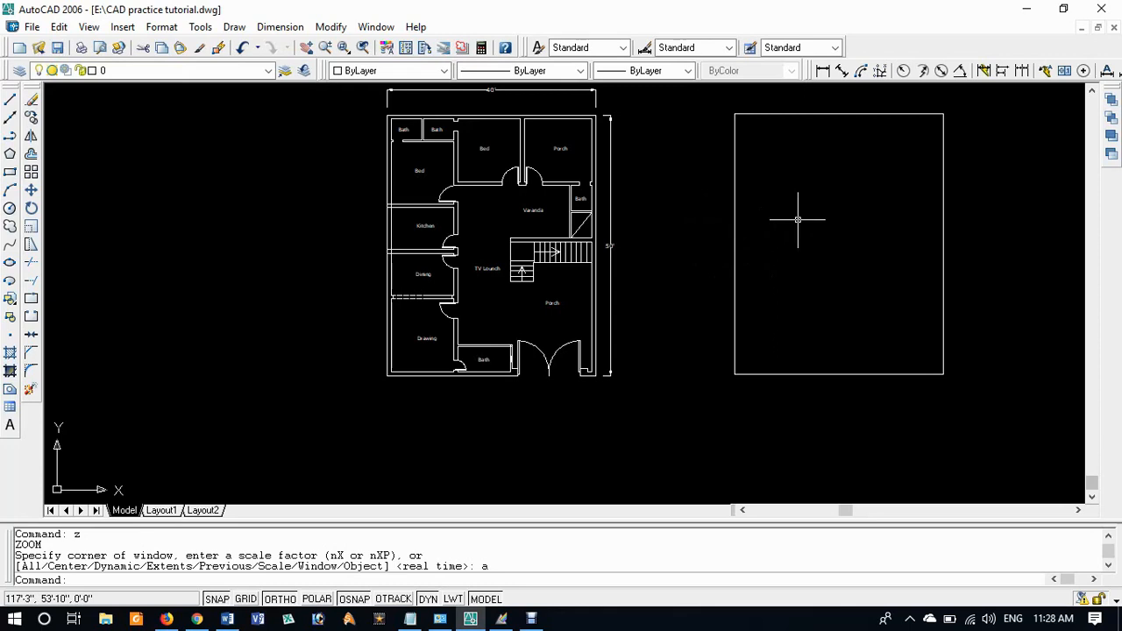
middle_click_drag(798, 219, 576, 268)
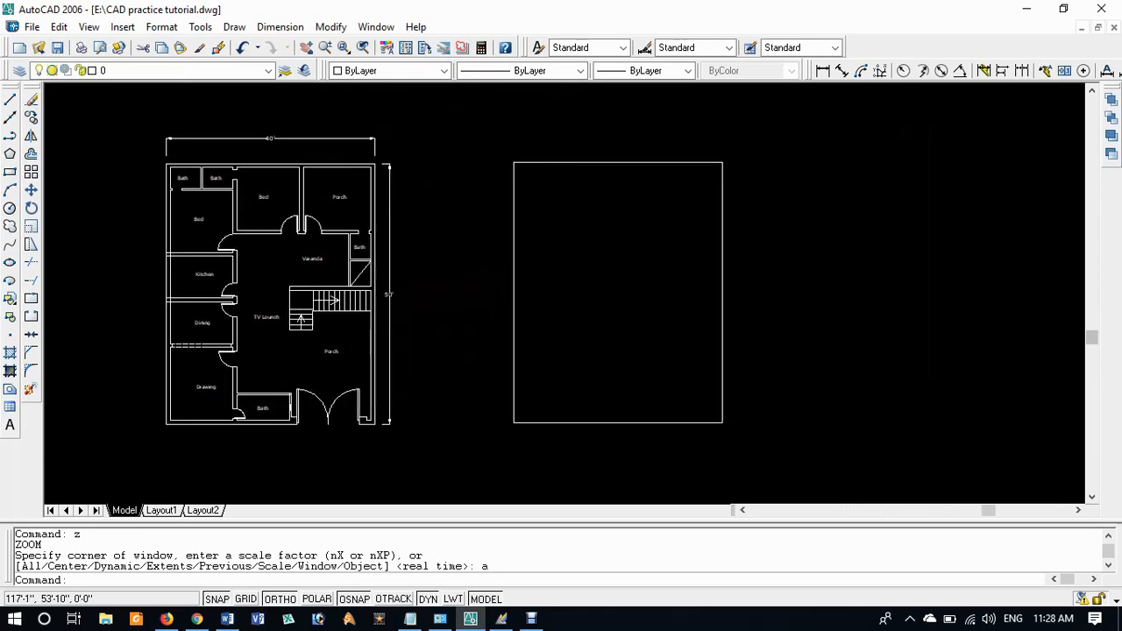
middle_click_drag(518, 218, 708, 199)
middle_click_drag(594, 209, 401, 187)
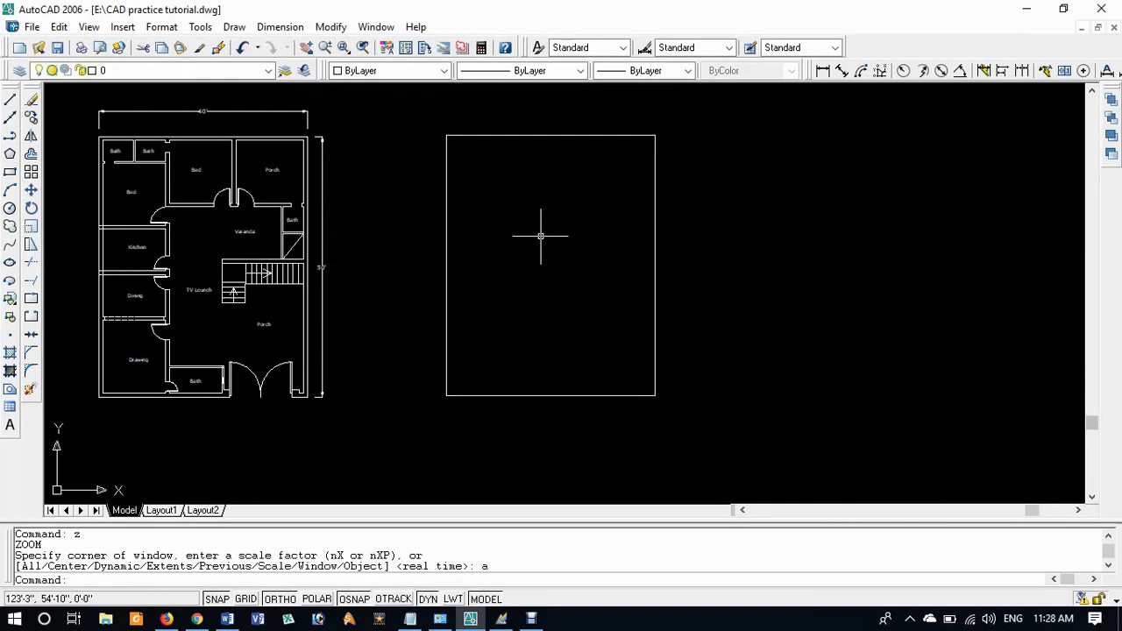
scroll(287, 140, "up", 9)
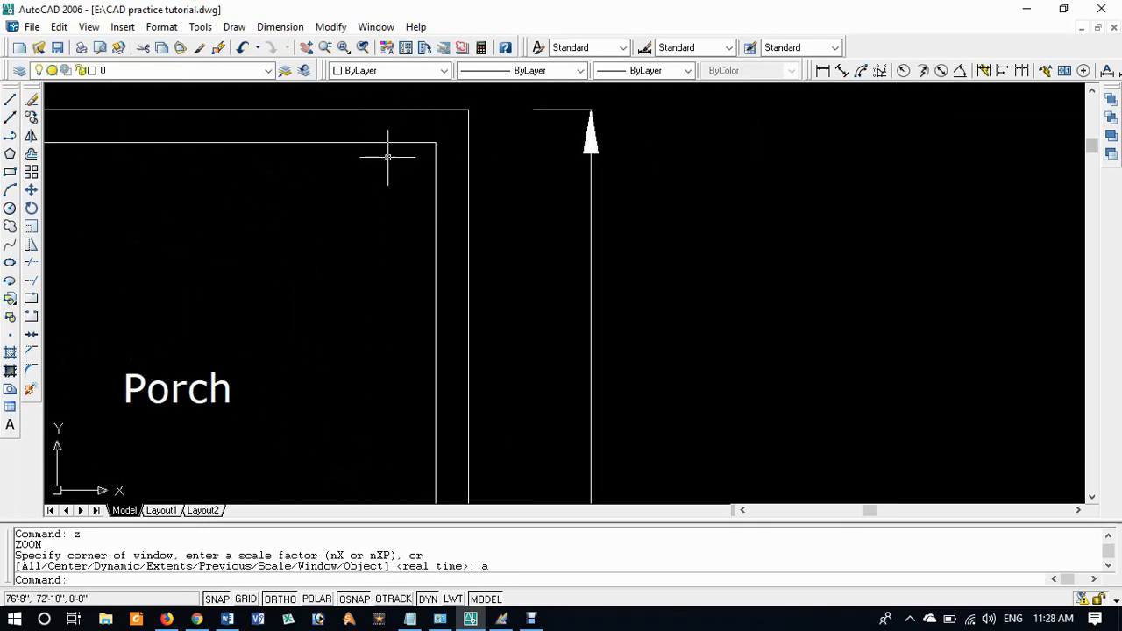
scroll(403, 166, "down", 9)
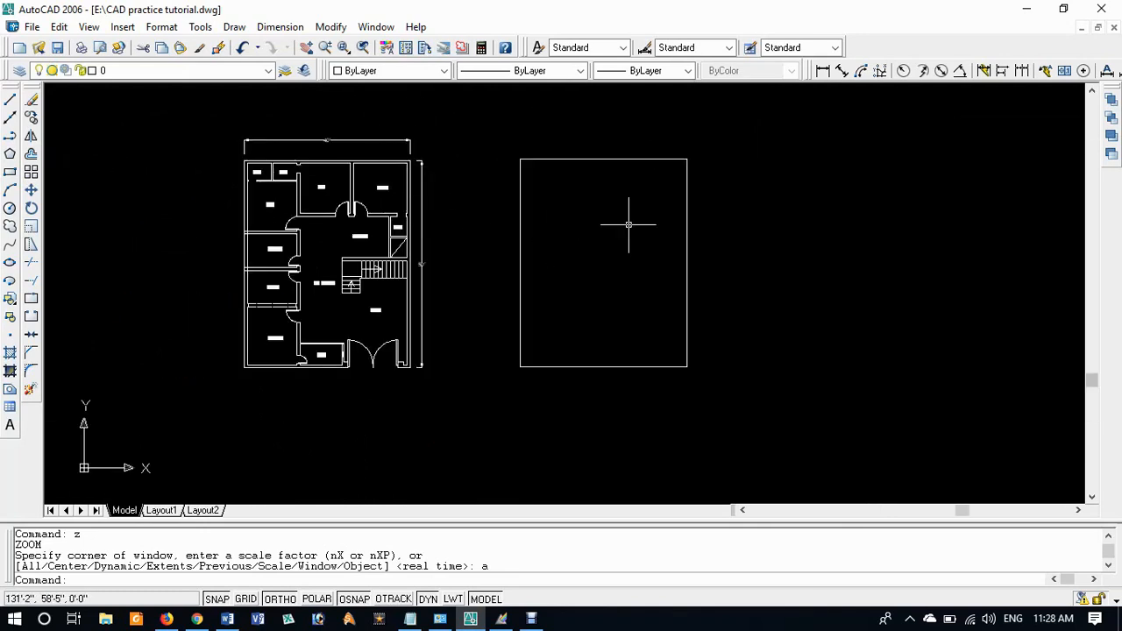
Step: Offset all four sides of the new outline 9 inches inward to form the outer walls
type("o")
key("Return")
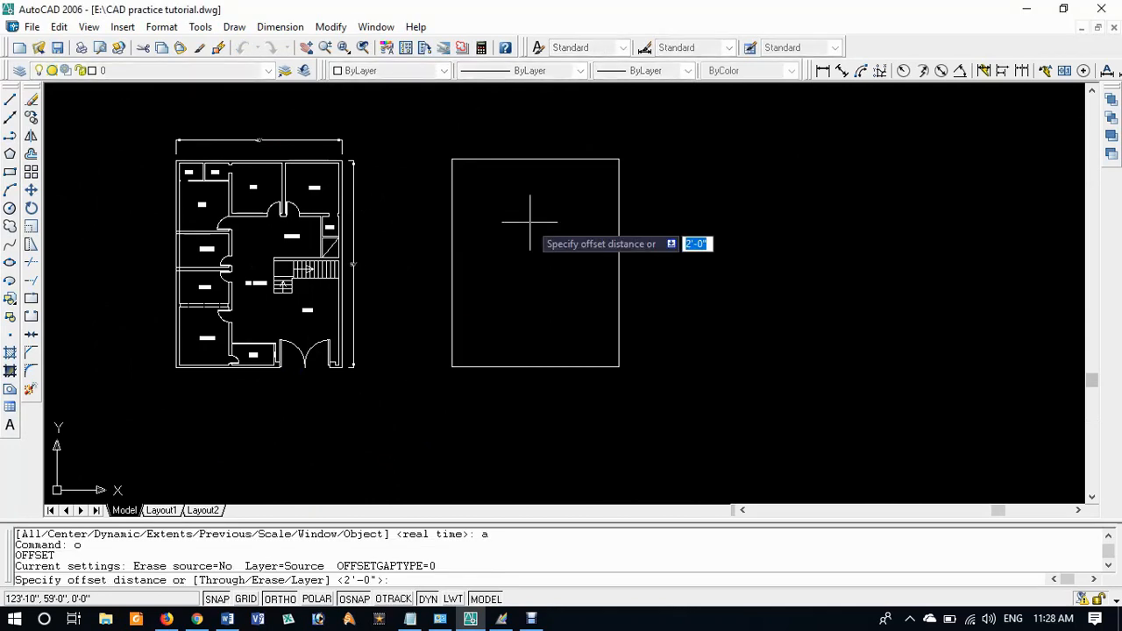
type("9")
key("Return")
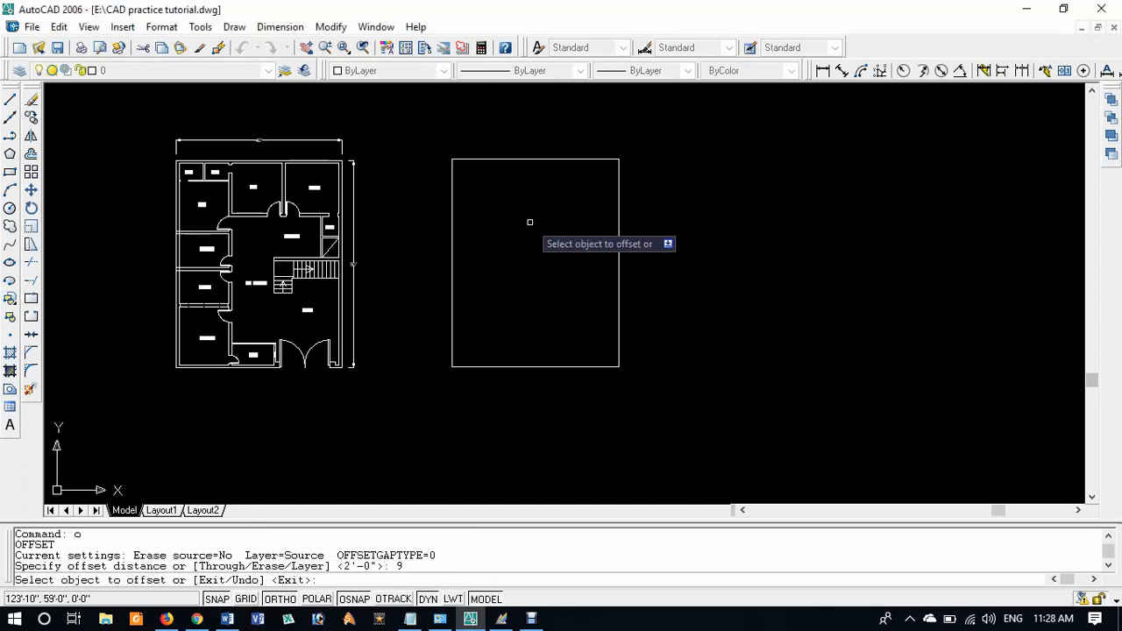
left_click(538, 160)
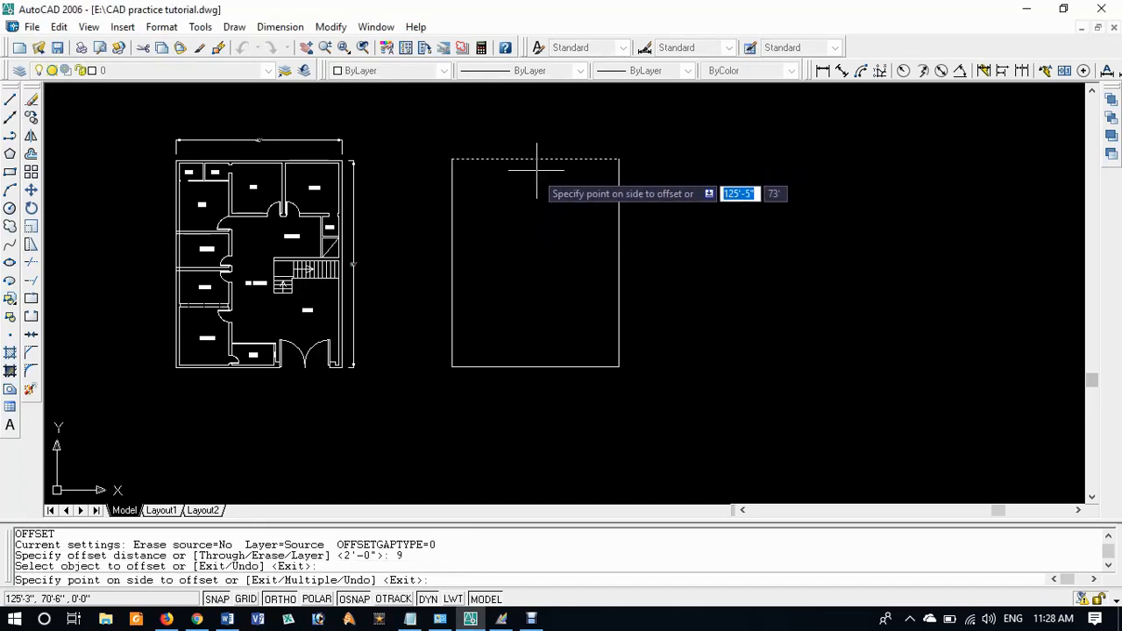
left_click(531, 193)
left_click(451, 206)
left_click(571, 196)
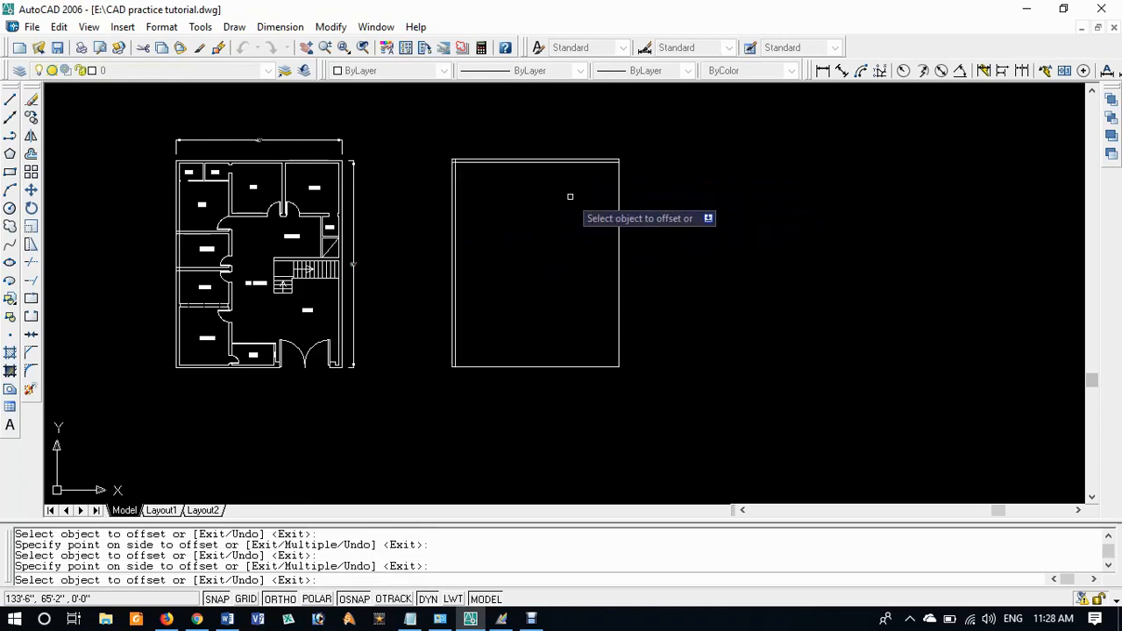
left_click(529, 366)
left_click(543, 333)
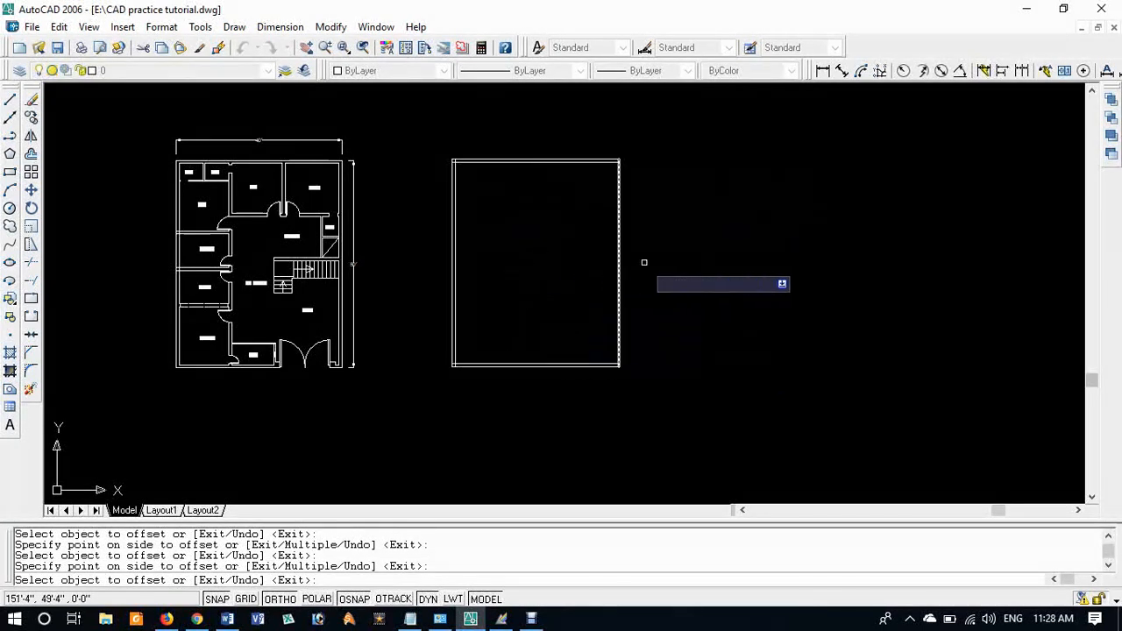
left_click(617, 259)
left_click(605, 273)
key("Return")
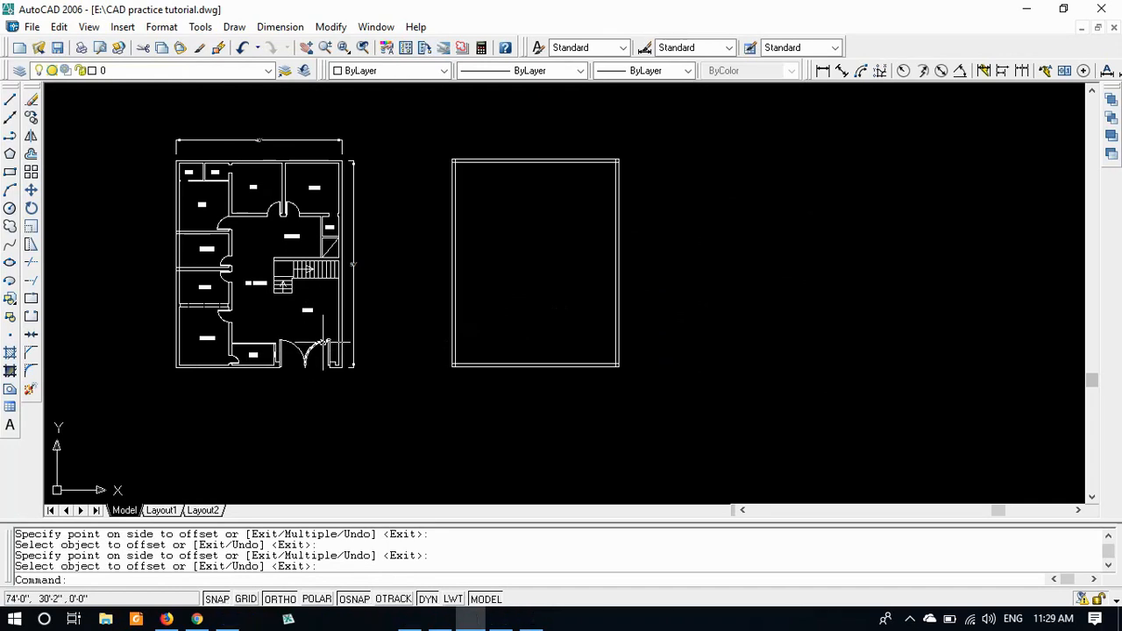
Step: Measure the width of the main gate opening between its two wall corners in the reference plan
scroll(315, 356, "up", 5)
mouse_move(311, 363)
middle_mouse_down()
mouse_move(422, 230)
mouse_move(381, 282)
middle_mouse_up()
scroll(433, 270, "up", 3)
scroll(448, 248, "down", 4)
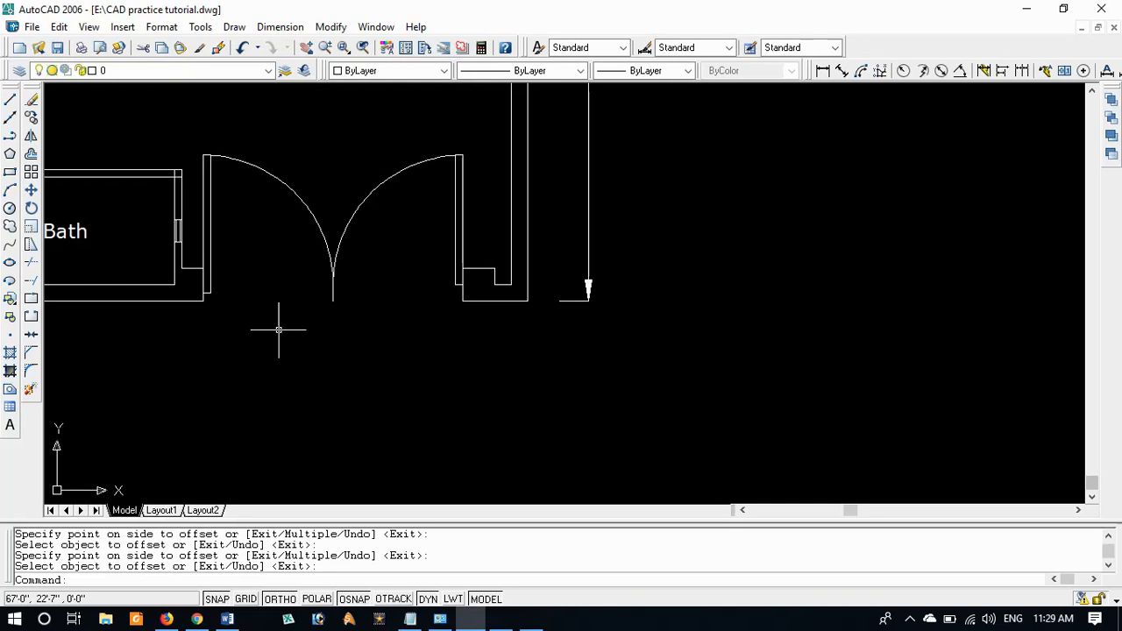
type("di")
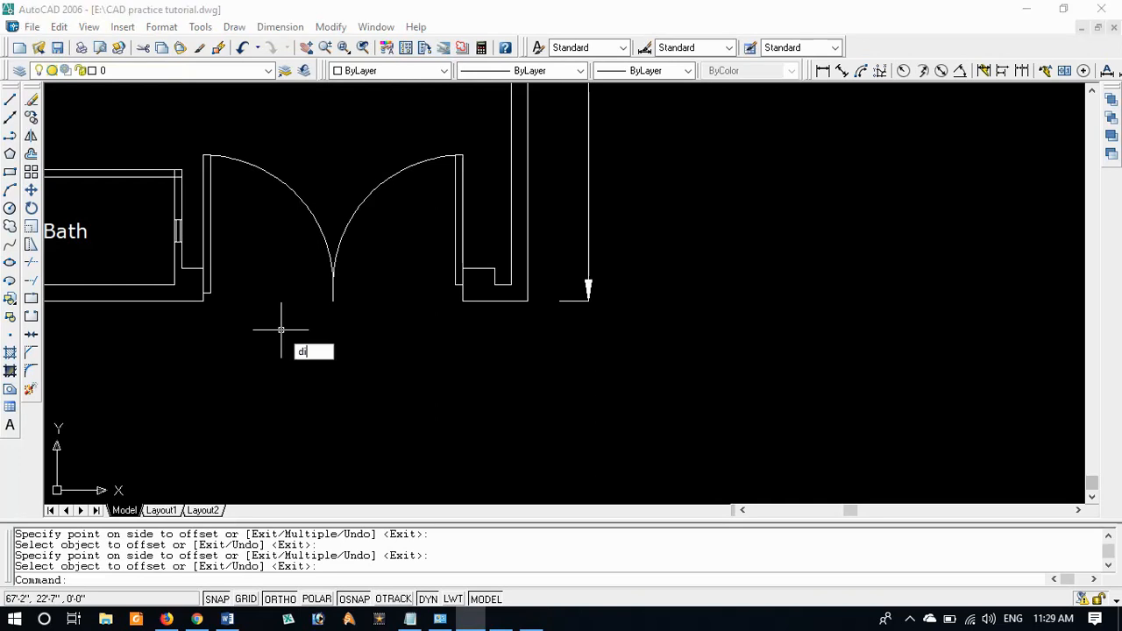
key("Return")
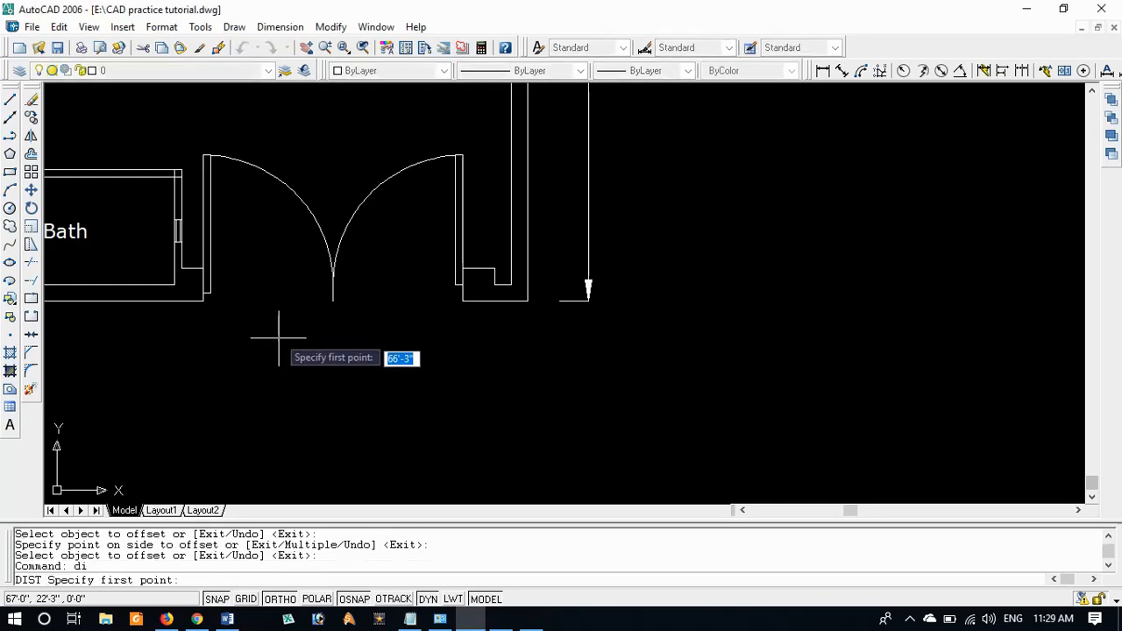
left_click(204, 300)
left_click(462, 301)
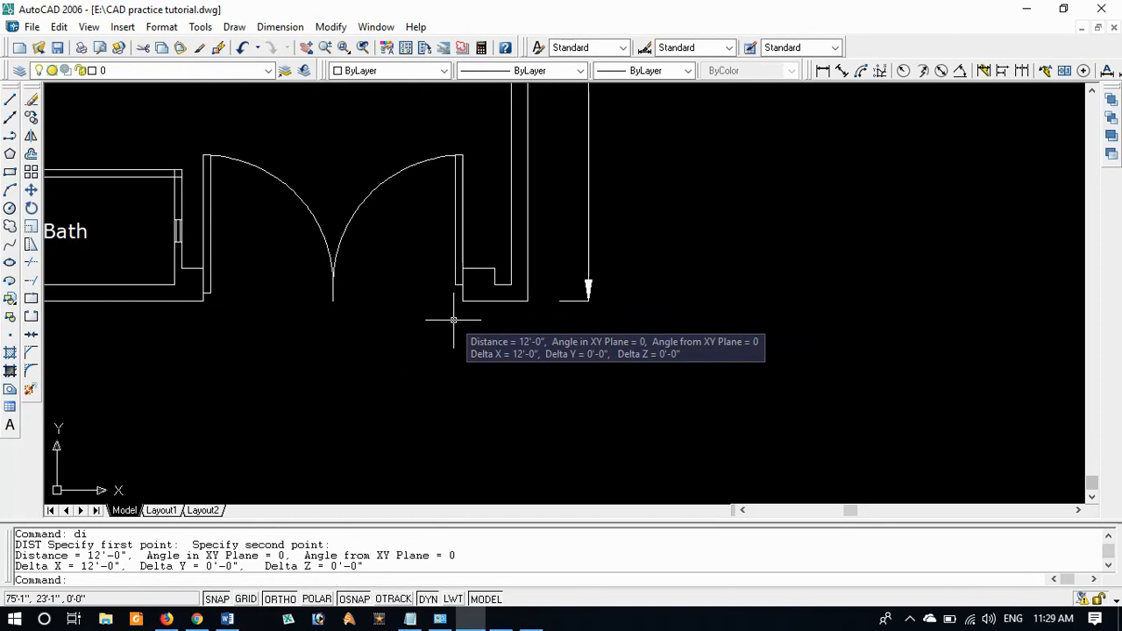
Step: List the geometry of the short horizontal line between the gate pillar and the right inner wall in the reference plan
scroll(631, 318, "down", 5)
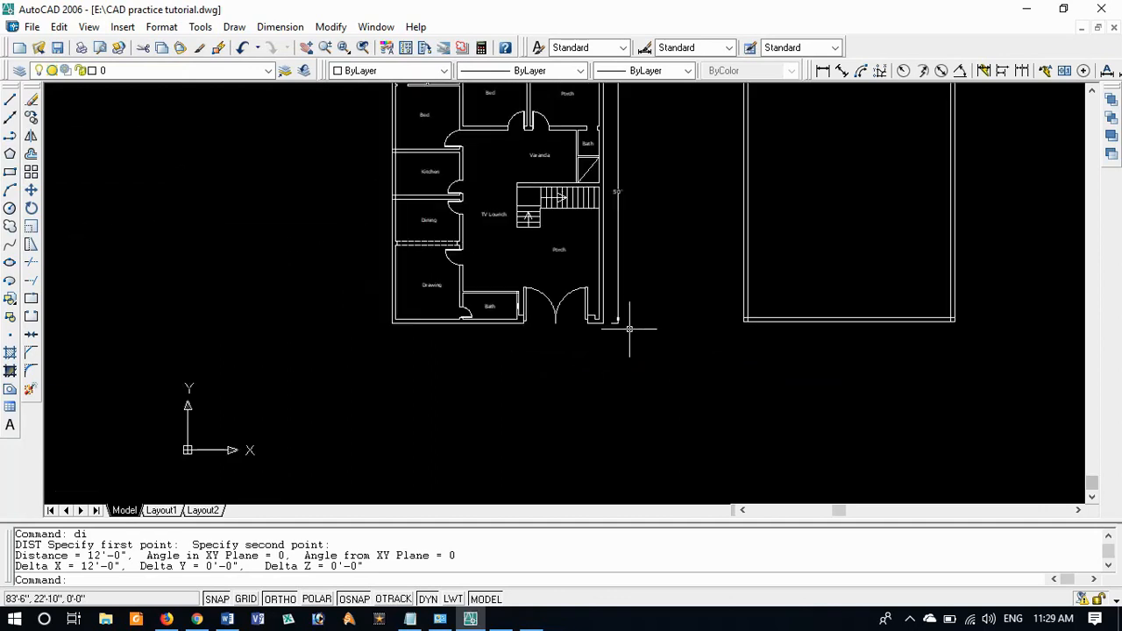
middle_click_drag(736, 331, 507, 331)
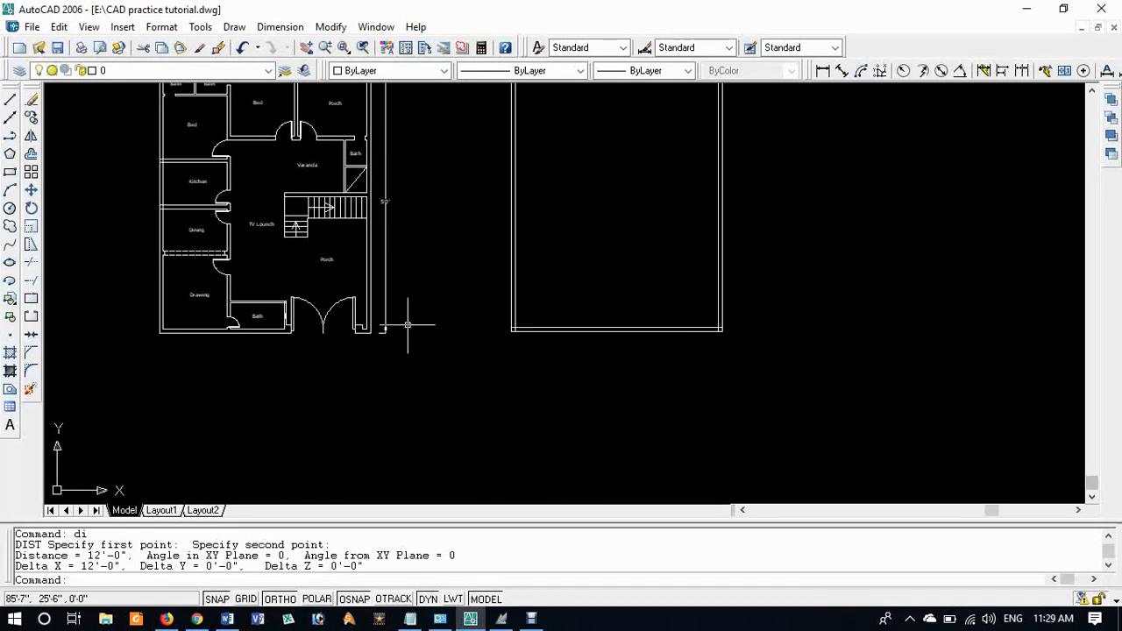
scroll(396, 321, "up", 5)
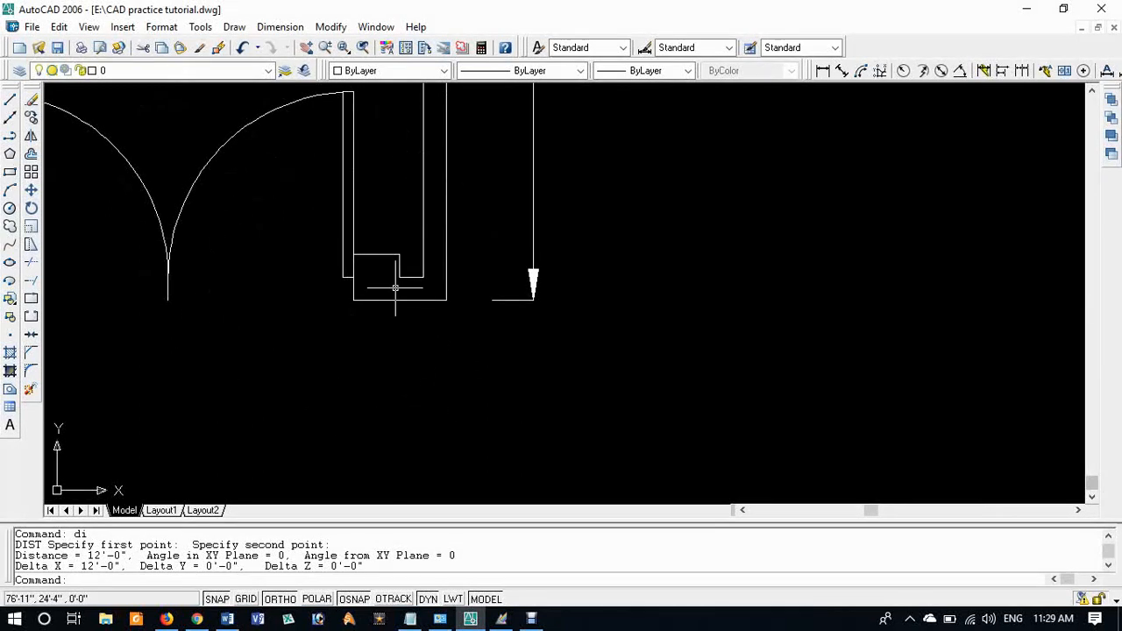
middle_click_drag(534, 335, 308, 331)
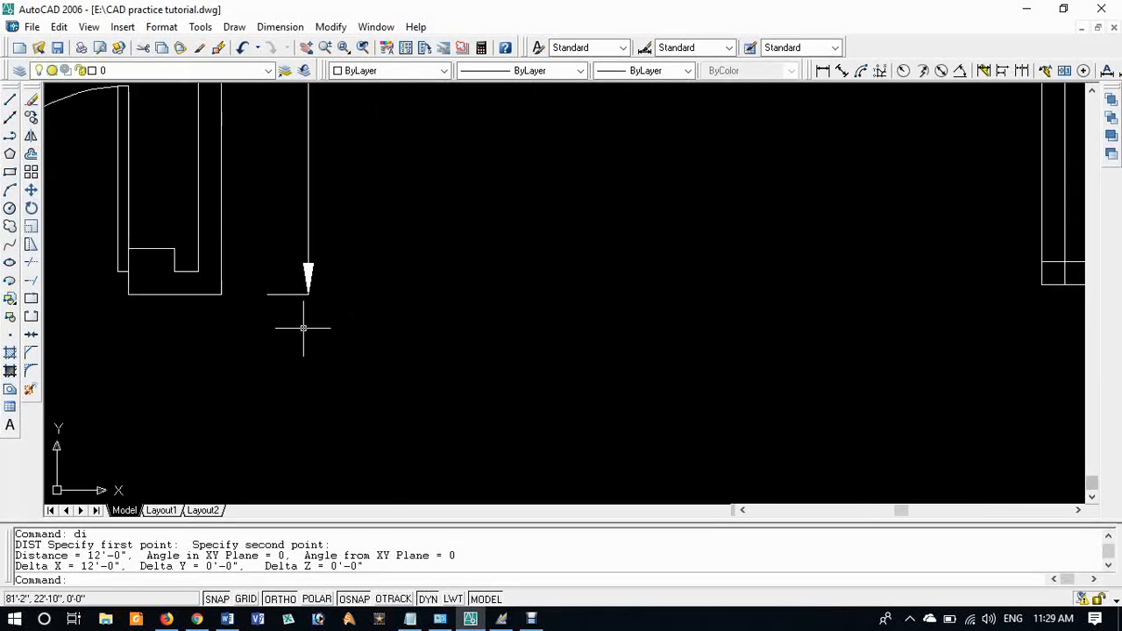
left_click(185, 272)
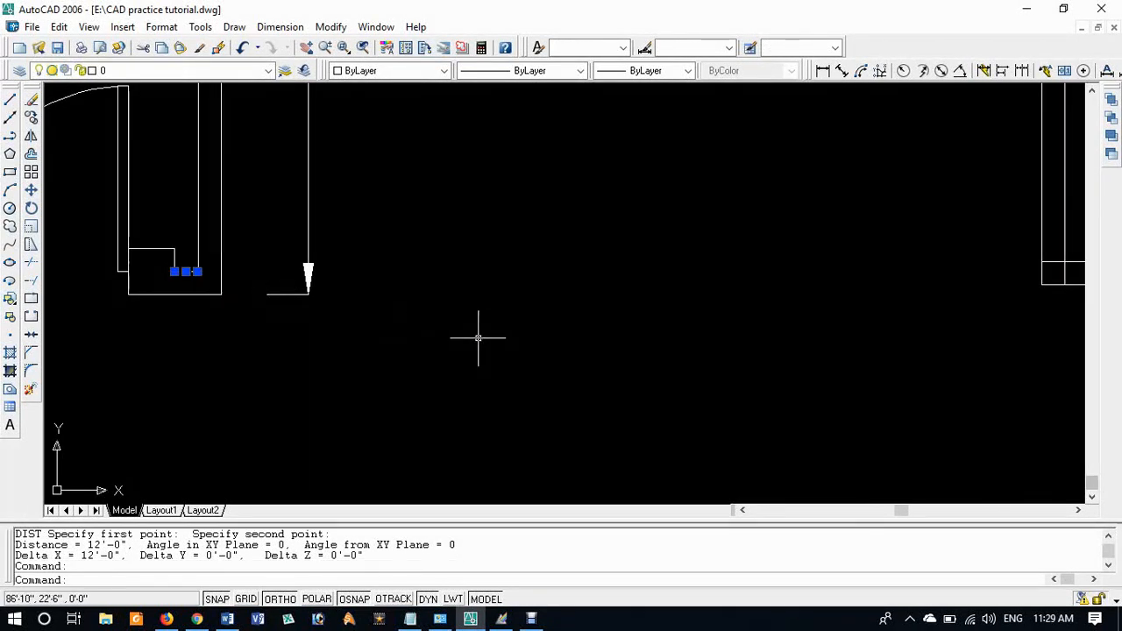
type("l")
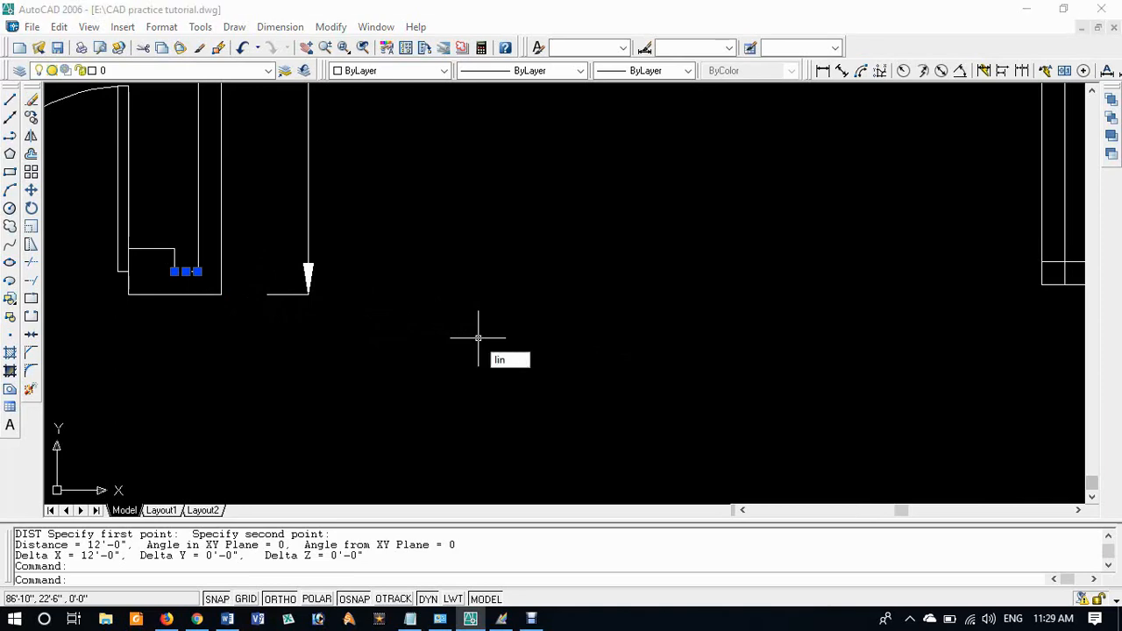
type("i")
key("Return")
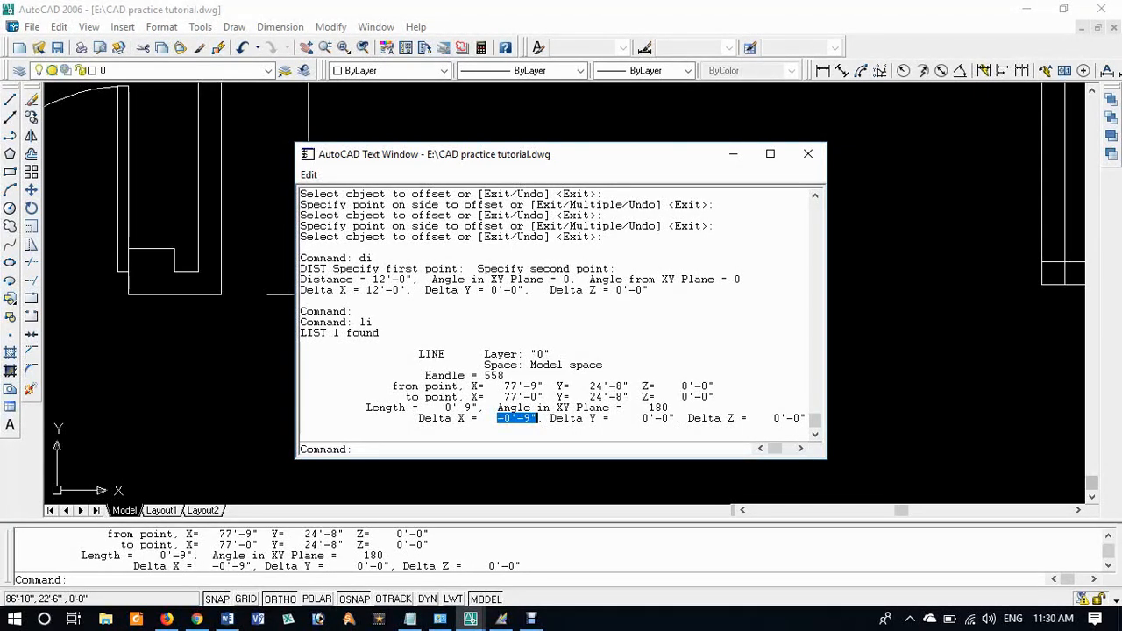
left_click(807, 154)
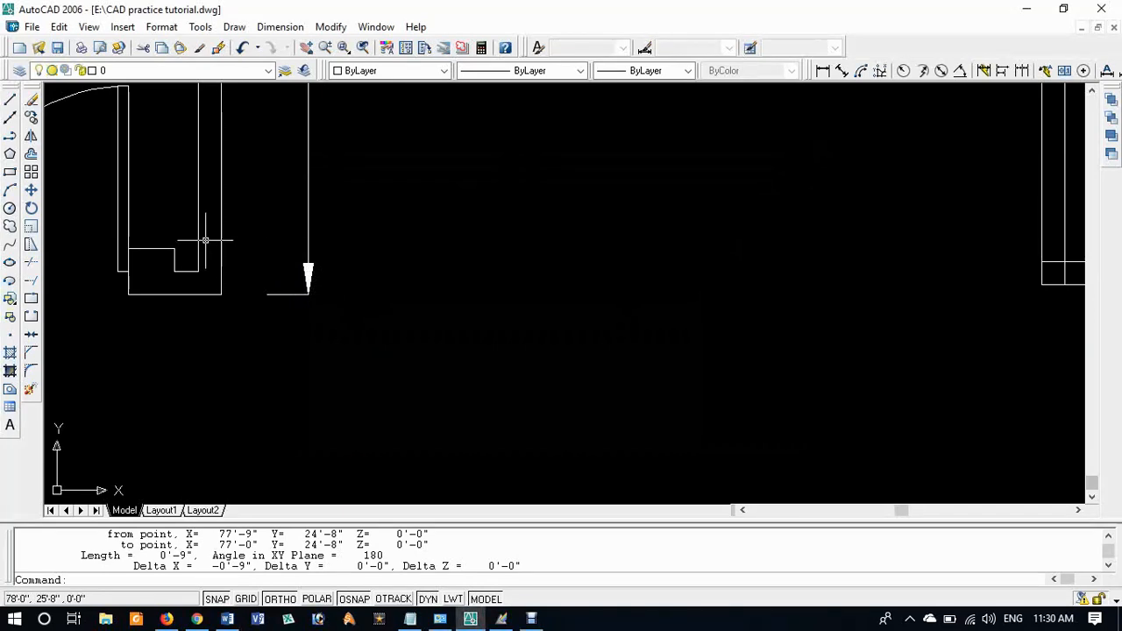
Step: Offset the inner line of the new outline's right wall 9 inches toward the interior
scroll(182, 246, "down", 3)
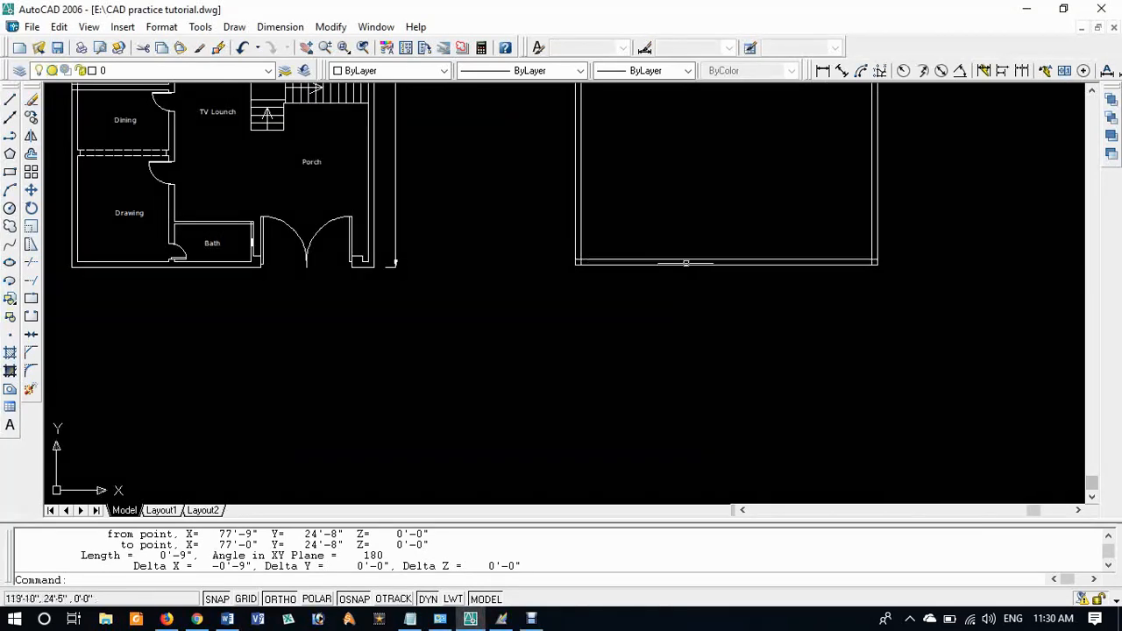
scroll(614, 238, "up", 5)
type("o")
key("Return")
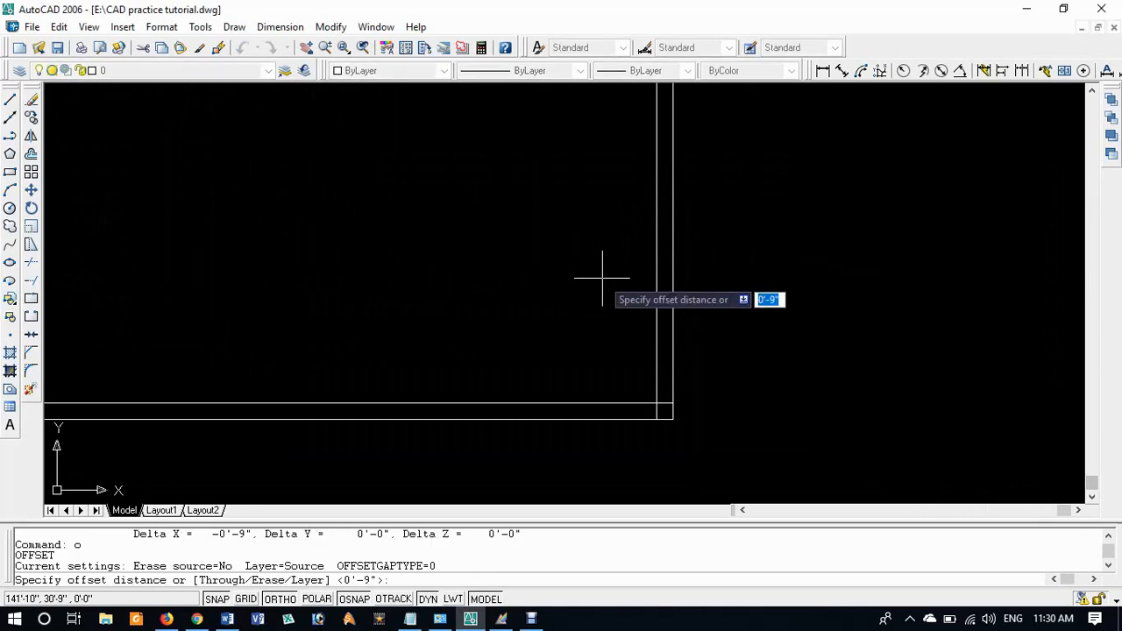
type("9")
key("Return")
left_click(657, 416)
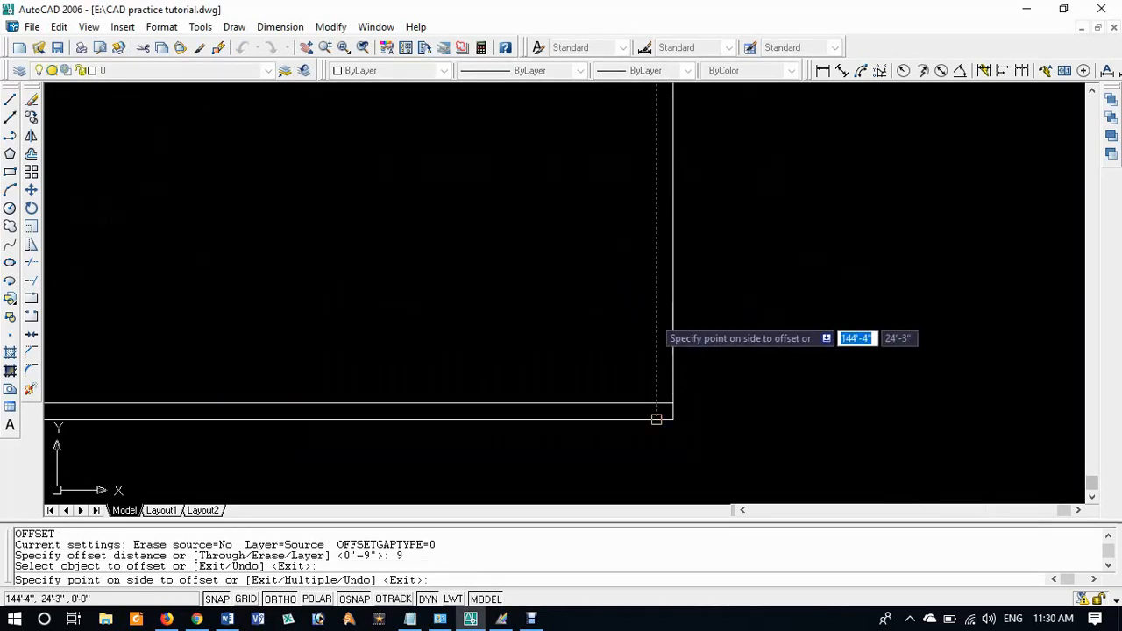
left_click(605, 377)
key("Return")
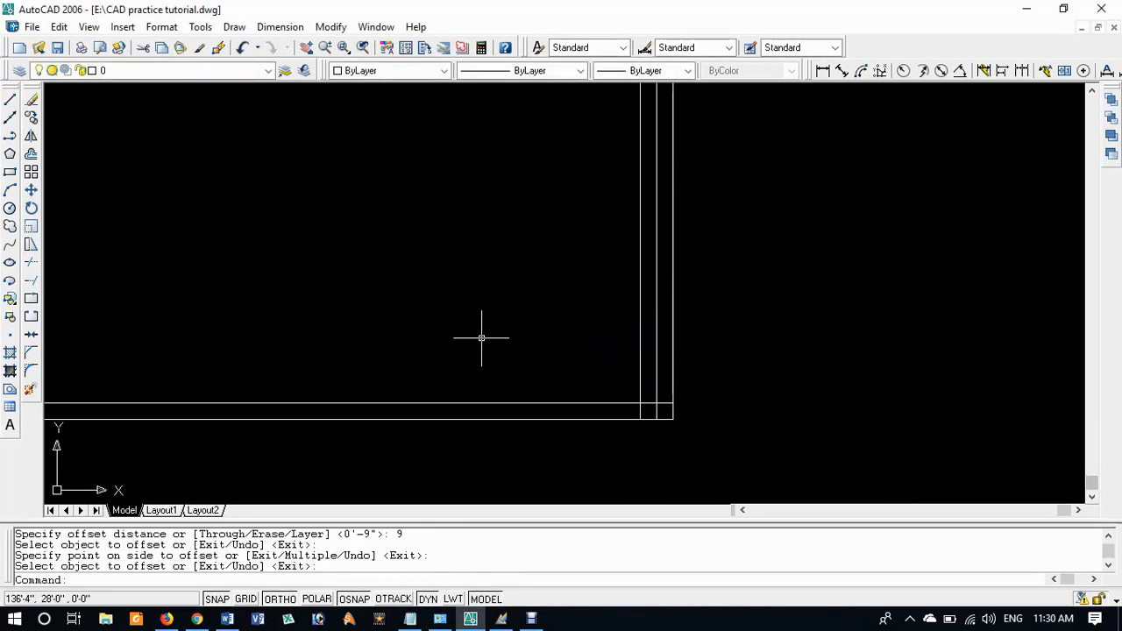
Step: List the geometry of the upper horizontal edge of the right gate pillar in the reference plan
scroll(381, 333, "down", 4)
scroll(308, 377, "up", 5)
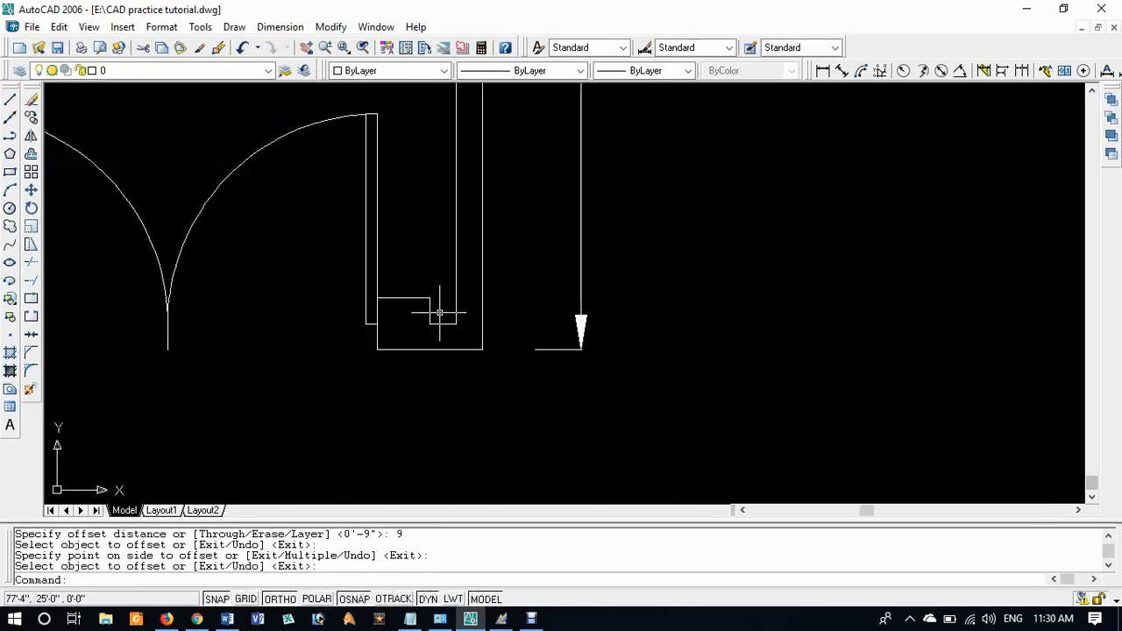
scroll(440, 312, "up", 3)
left_click(382, 285)
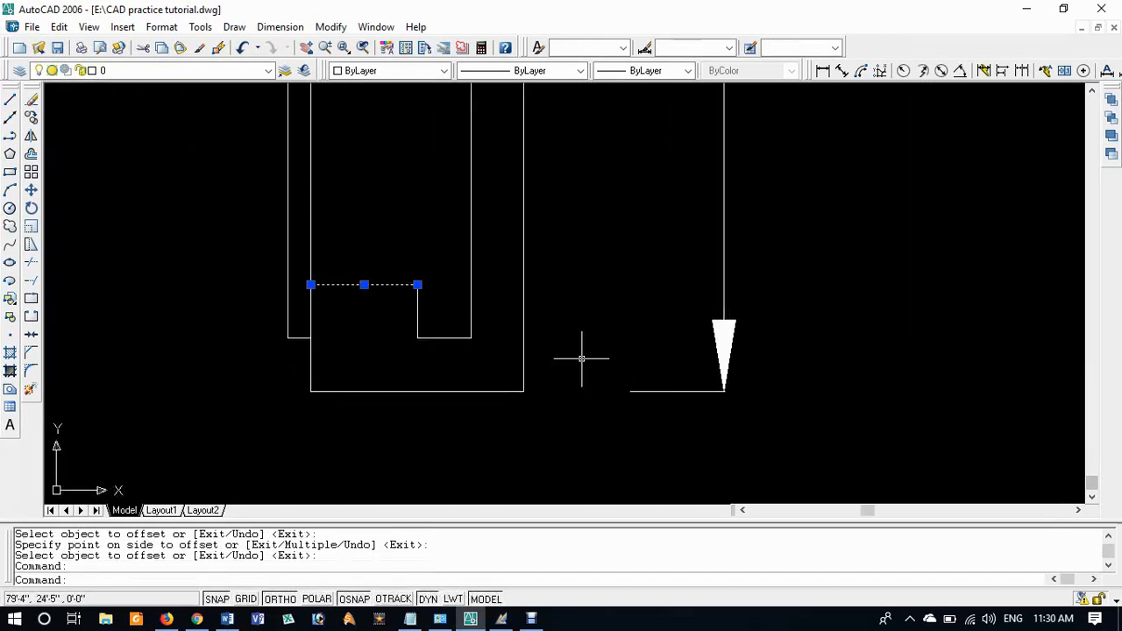
type("l")
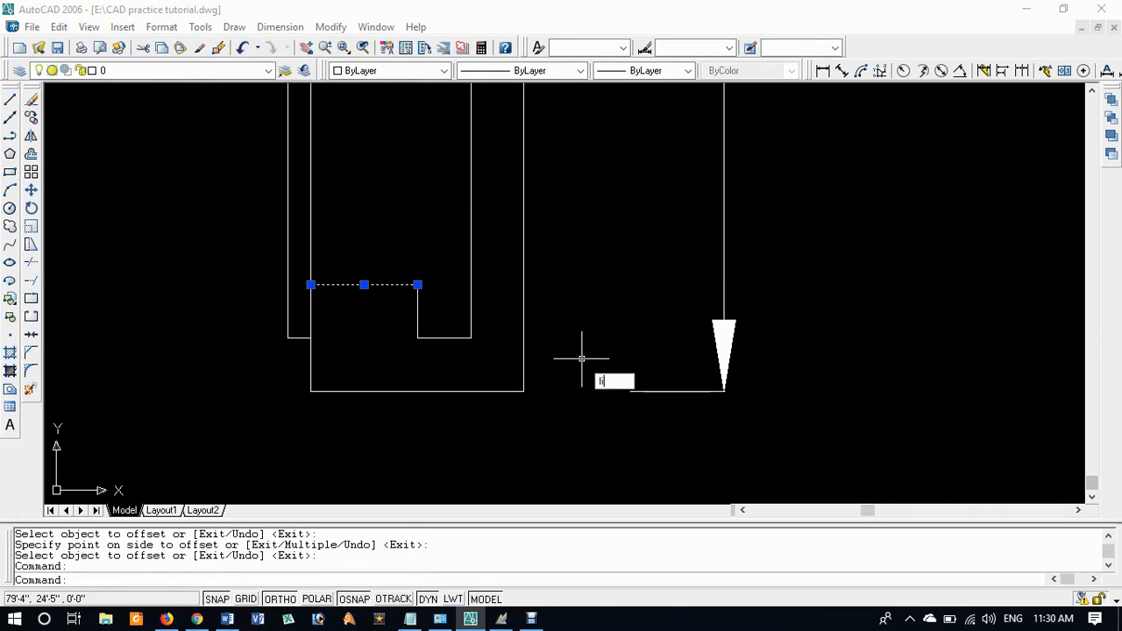
type("i")
key("Return")
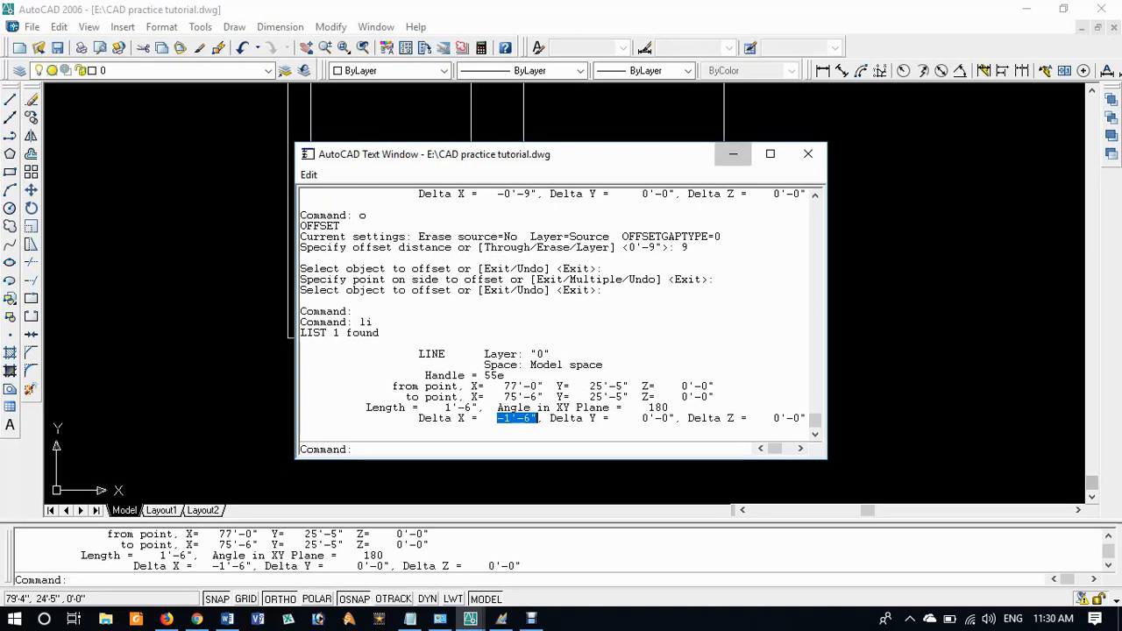
left_click(733, 153)
Step: Offset the innermost vertical line near the new plan's right wall 18 inches toward the interior
scroll(827, 241, "down", 2)
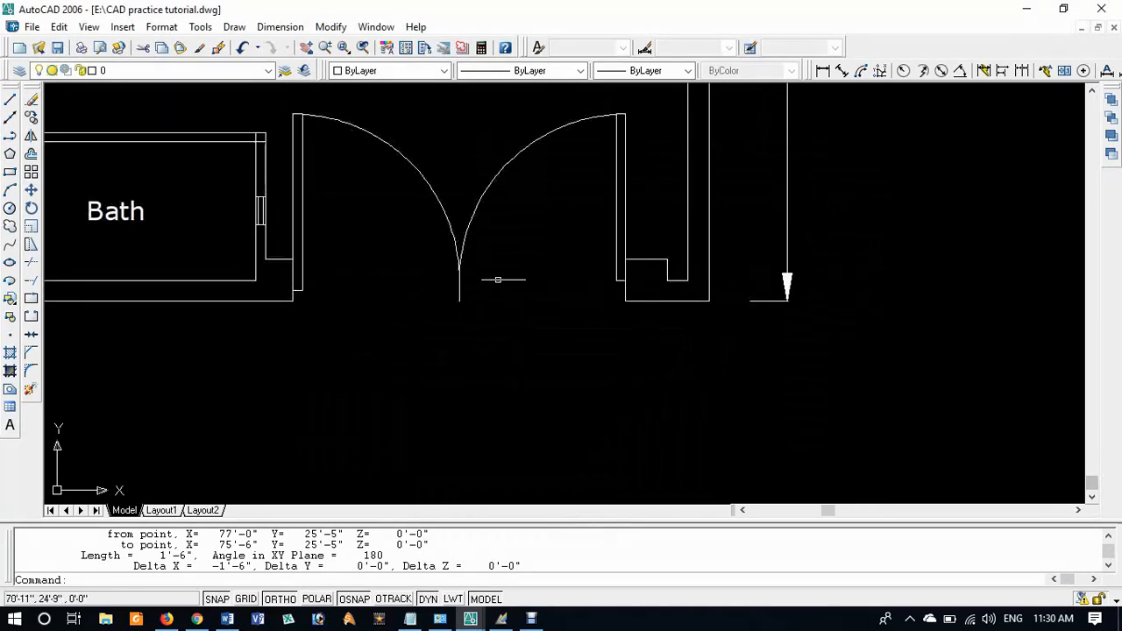
scroll(797, 269, "down", 3)
middle_click_drag(674, 268, 249, 284)
scroll(693, 281, "up", 5)
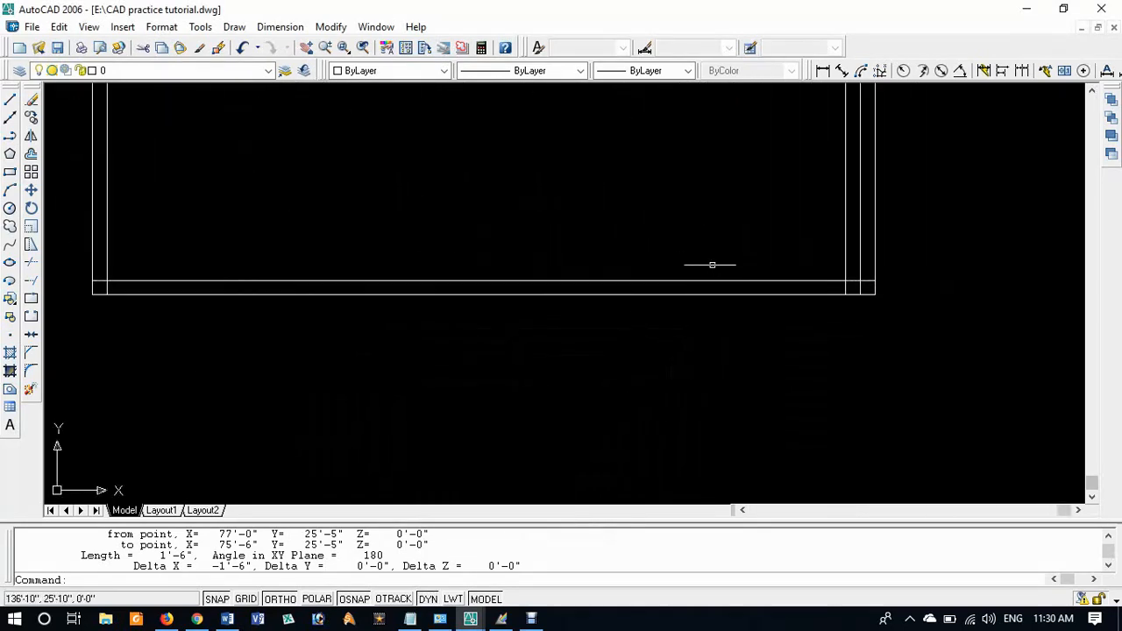
middle_click_drag(733, 240, 507, 352)
type("o")
key("Return")
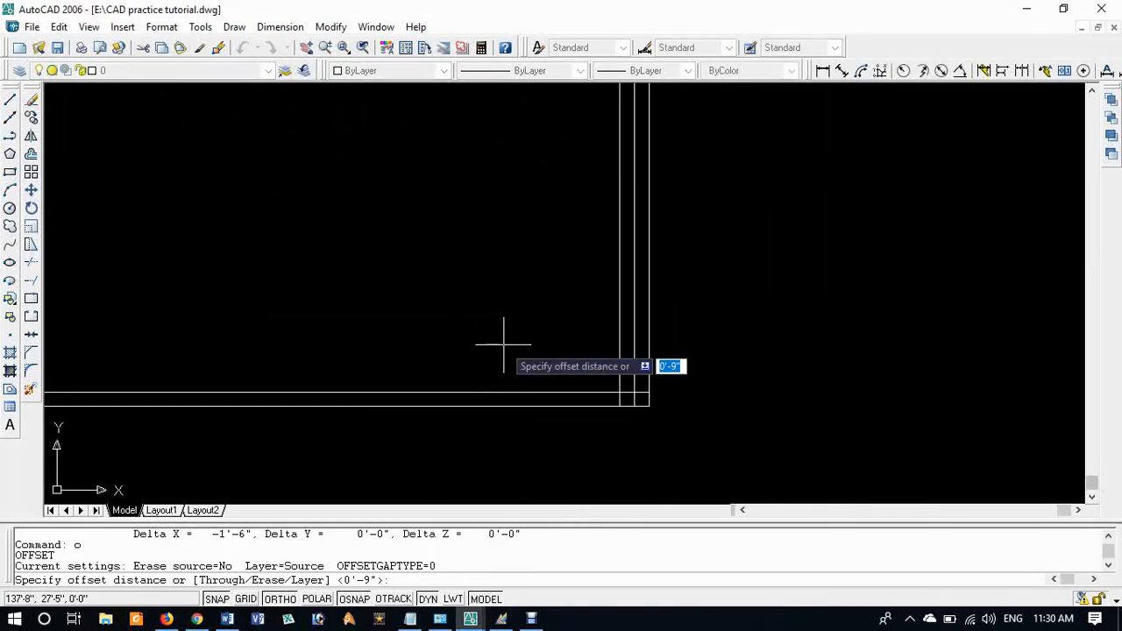
key("Return")
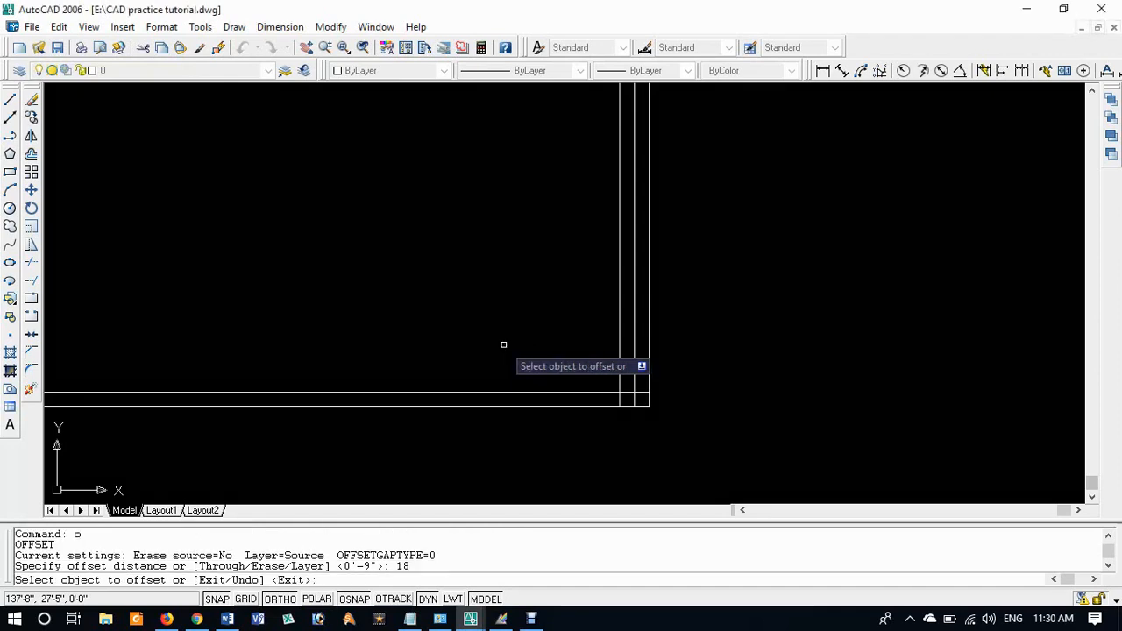
left_click(620, 353)
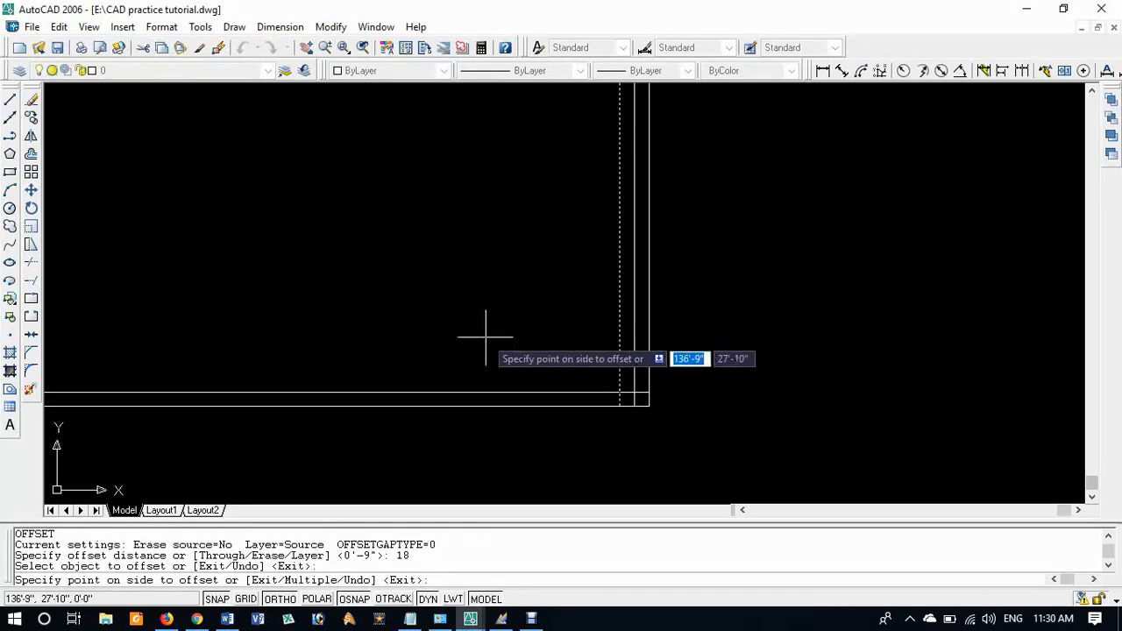
left_click(485, 335)
key("Return")
Step: List the right gate pillar's short vertical edge in the reference plan and check its Delta X and Delta Y values
scroll(531, 434, "down", 5)
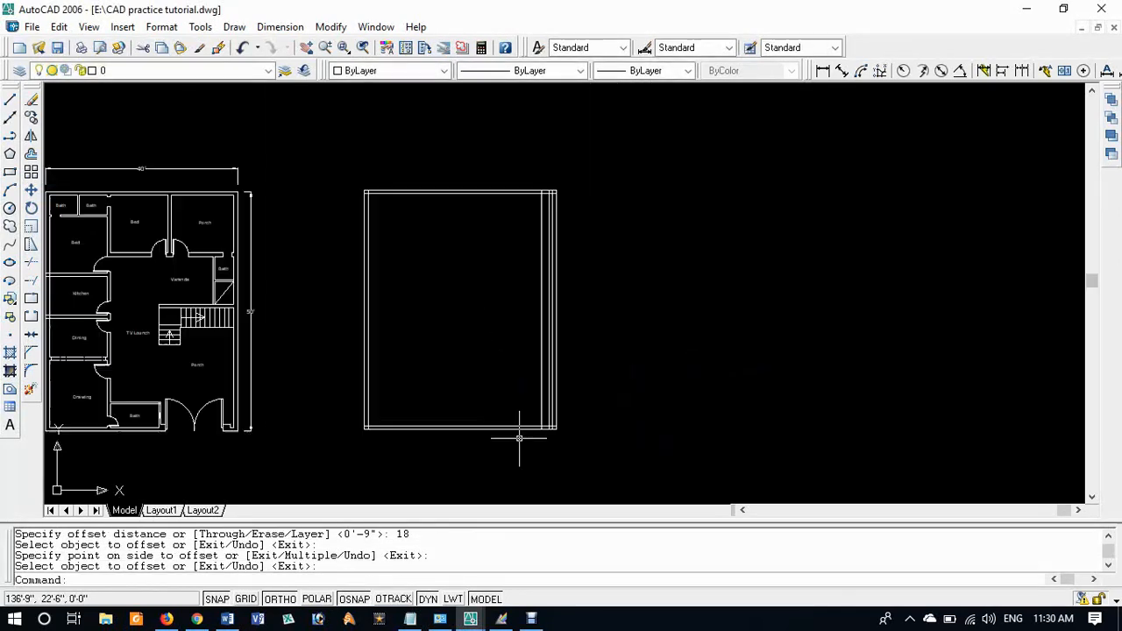
scroll(591, 371, "up", 2)
scroll(484, 367, "up", 4)
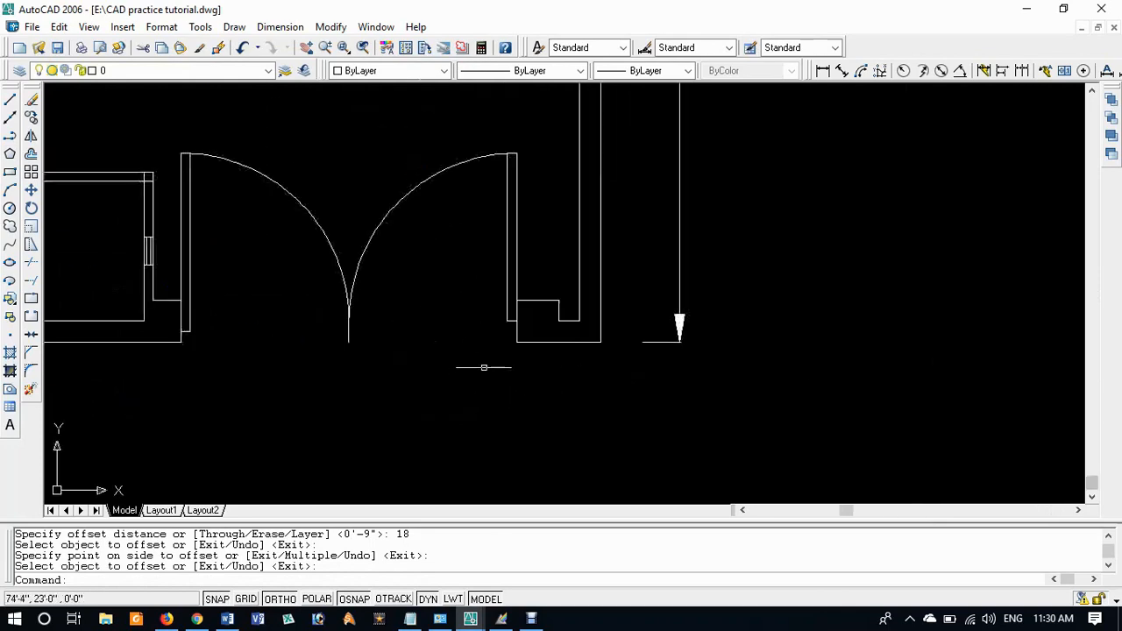
left_click(558, 309)
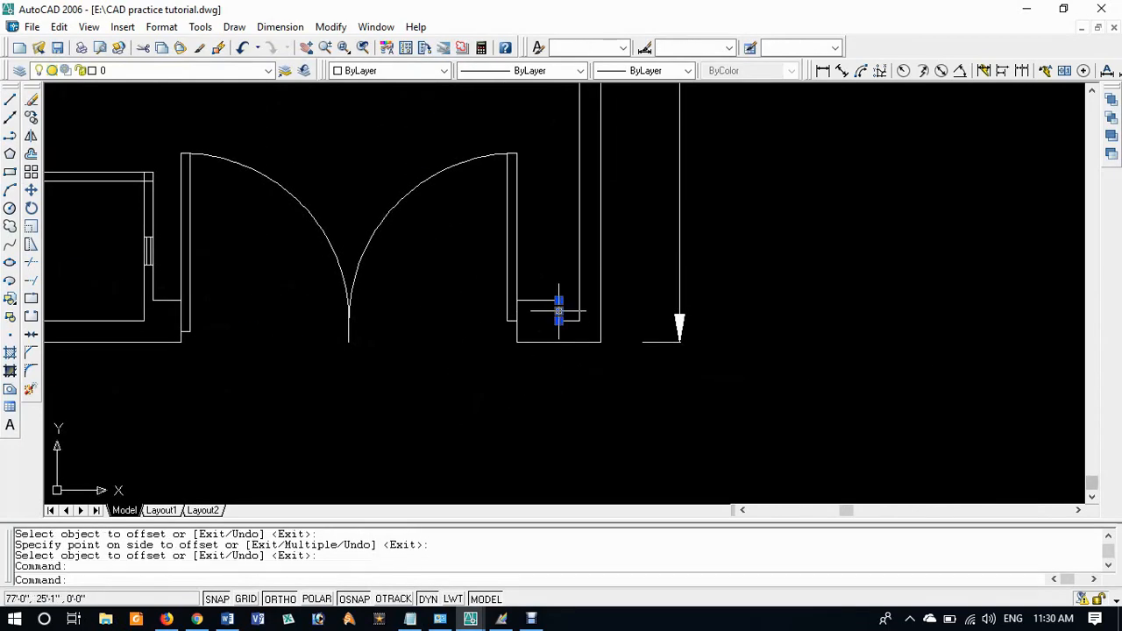
type("li")
key("Return")
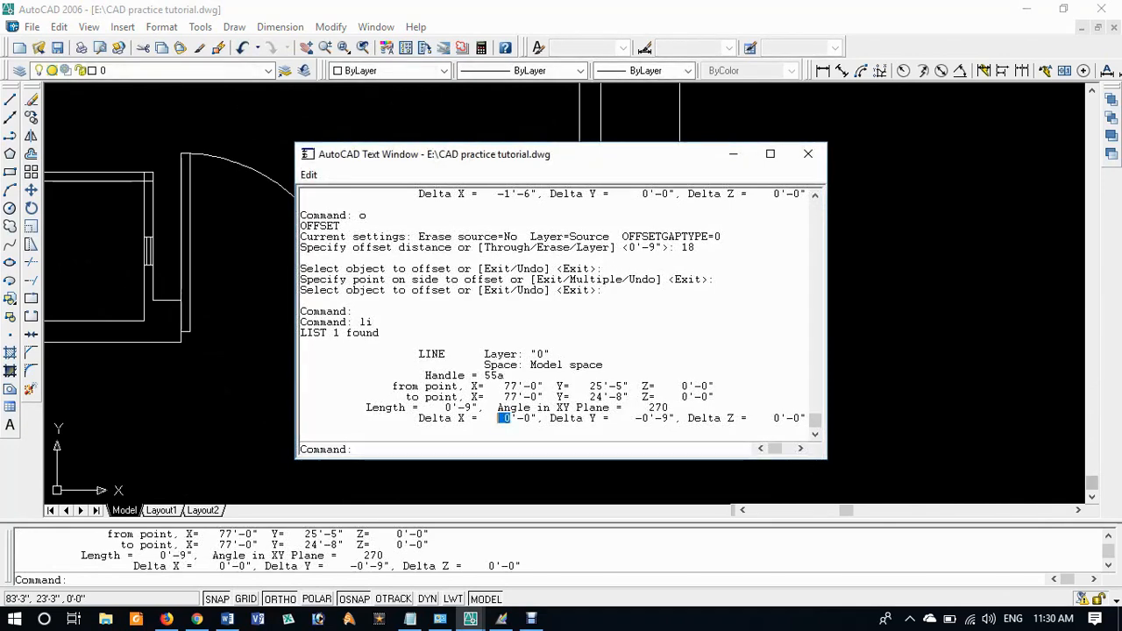
left_click_drag(510, 419, 562, 418)
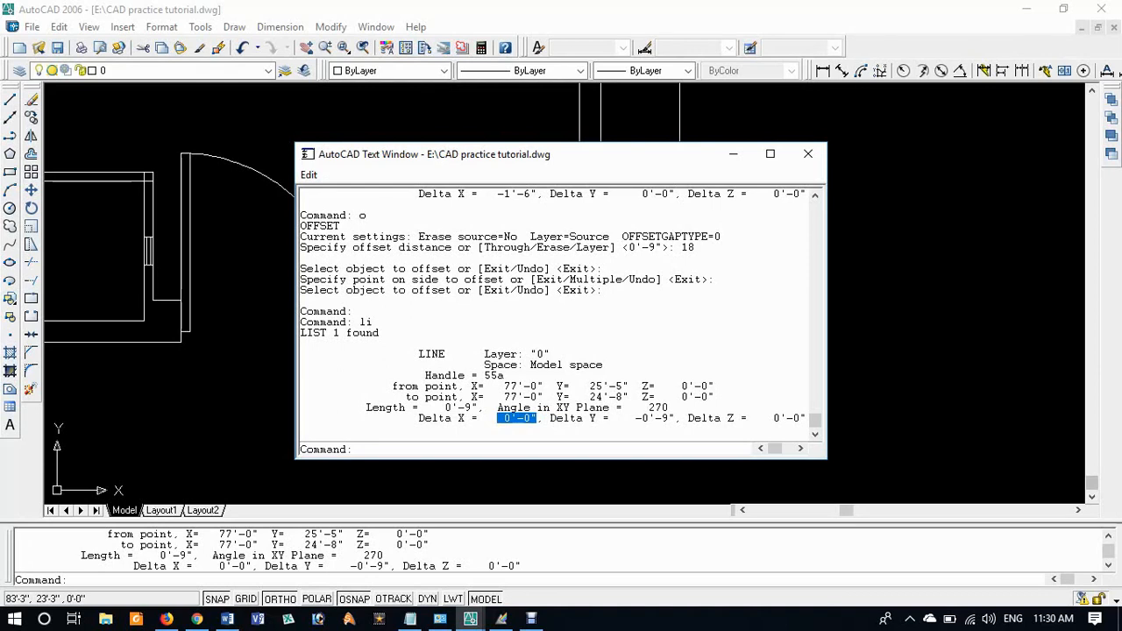
left_click_drag(630, 418, 642, 418)
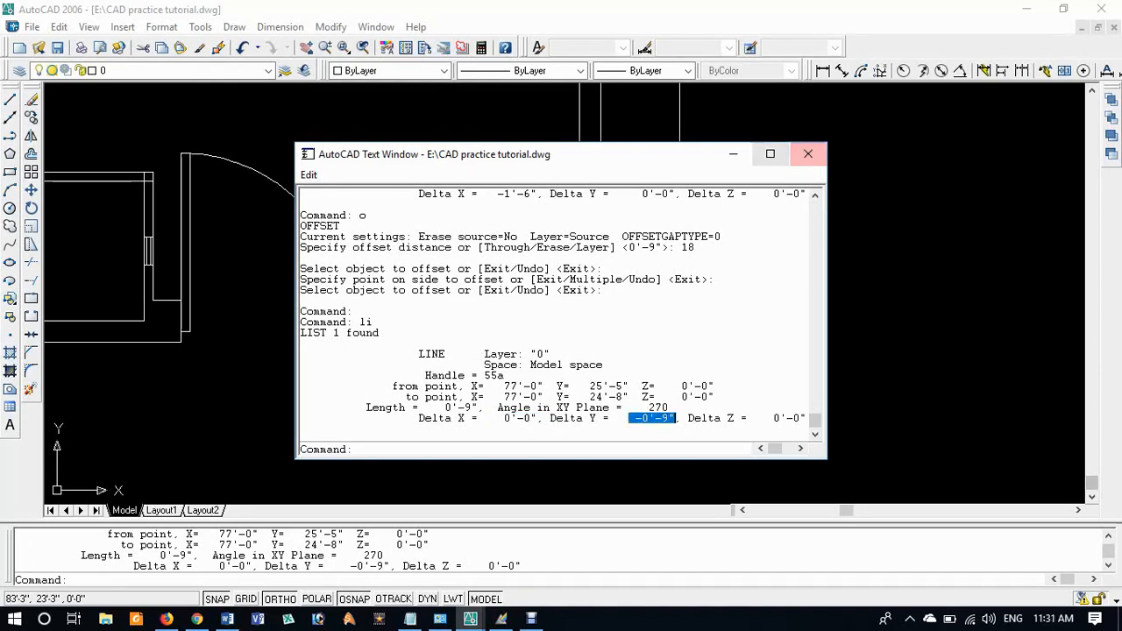
left_click(733, 154)
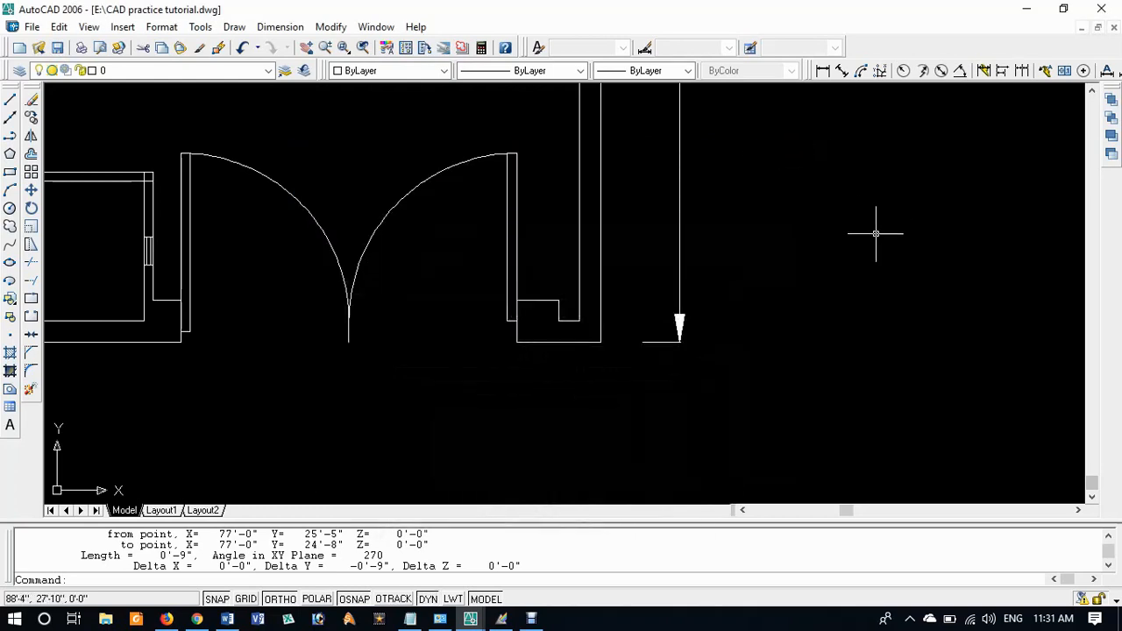
Step: Offset the inner line of the new outline's bottom wall 9 inches upward
middle_click_drag(934, 287, 639, 287)
scroll(794, 275, "down", 4)
mouse_move(818, 288)
middle_mouse_down()
mouse_move(473, 328)
mouse_move(339, 331)
middle_mouse_up()
scroll(586, 340, "up", 1)
scroll(586, 339, "up", 5)
middle_click_drag(621, 303, 408, 427)
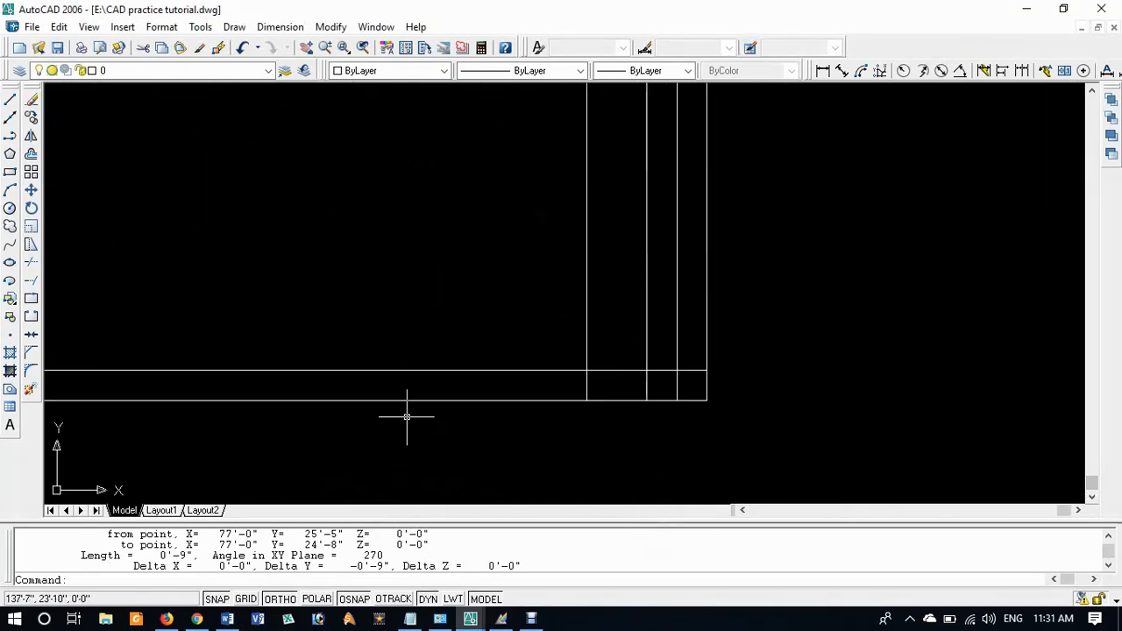
type("o")
key("Return")
type("9")
key("Return")
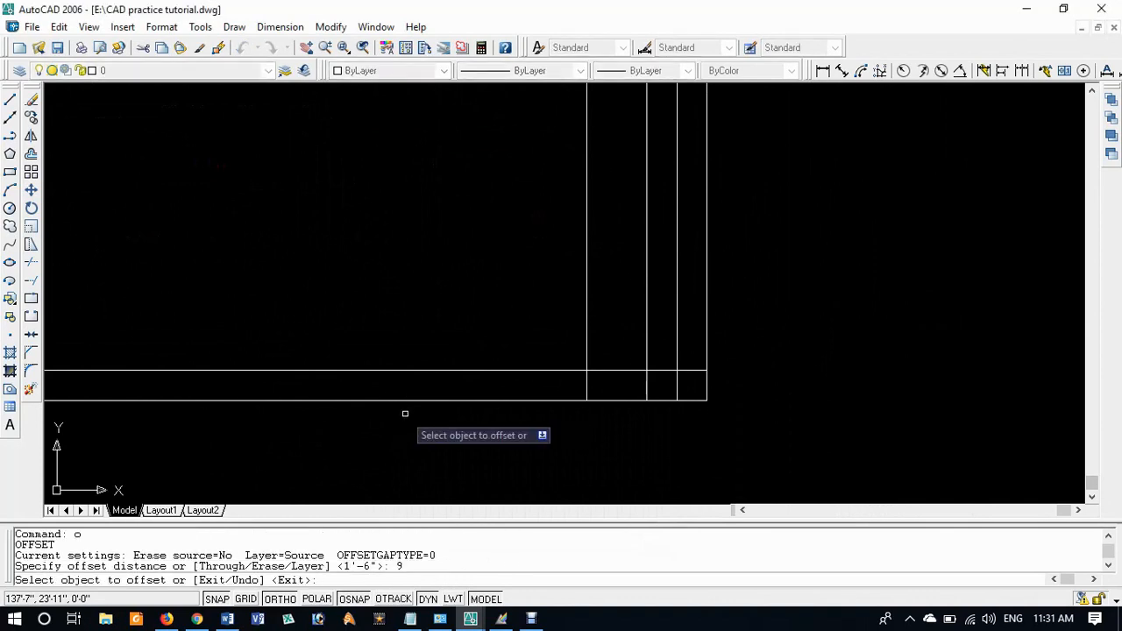
left_click(478, 370)
left_click(484, 353)
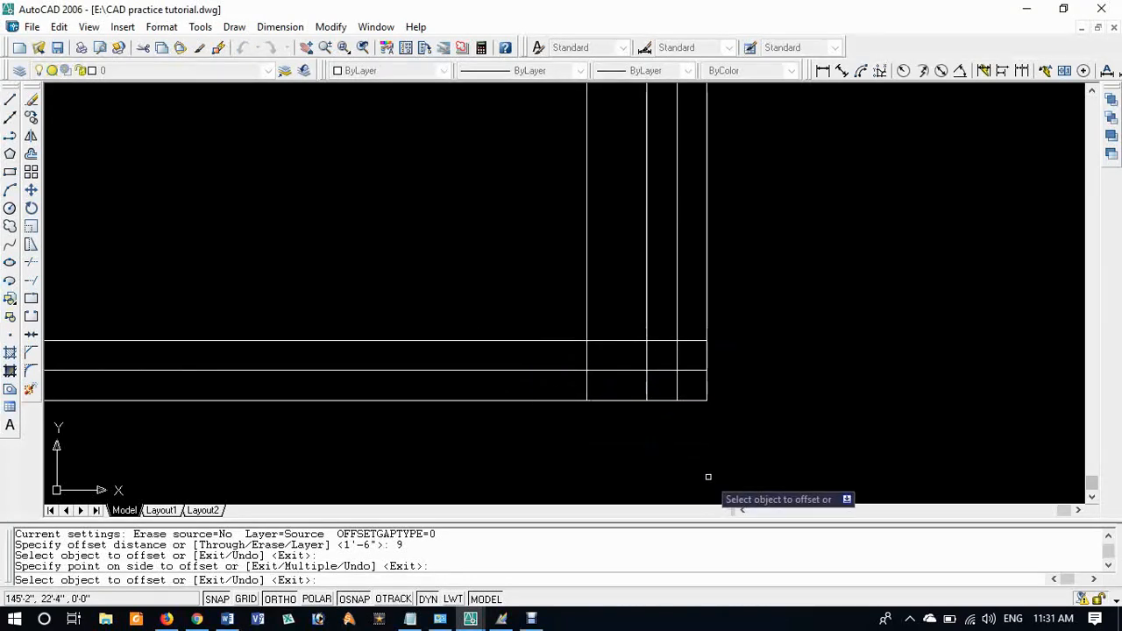
Step: Trim the two inner horizontal lines of the new plan's bottom wall back to the left edge of the right gate pillar
key("Return")
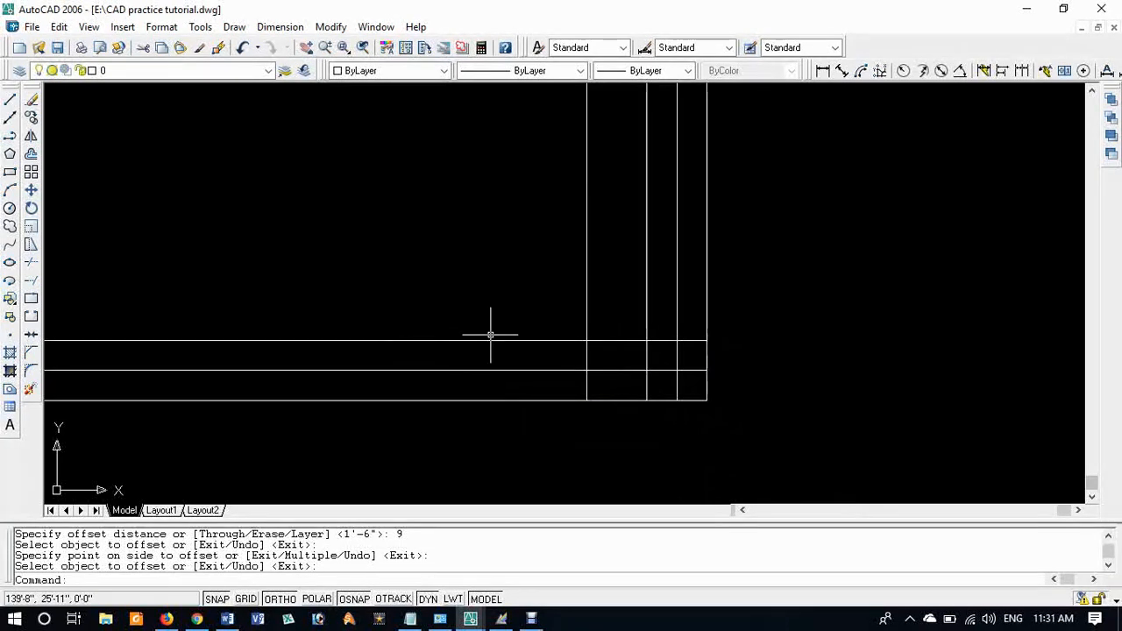
type("t")
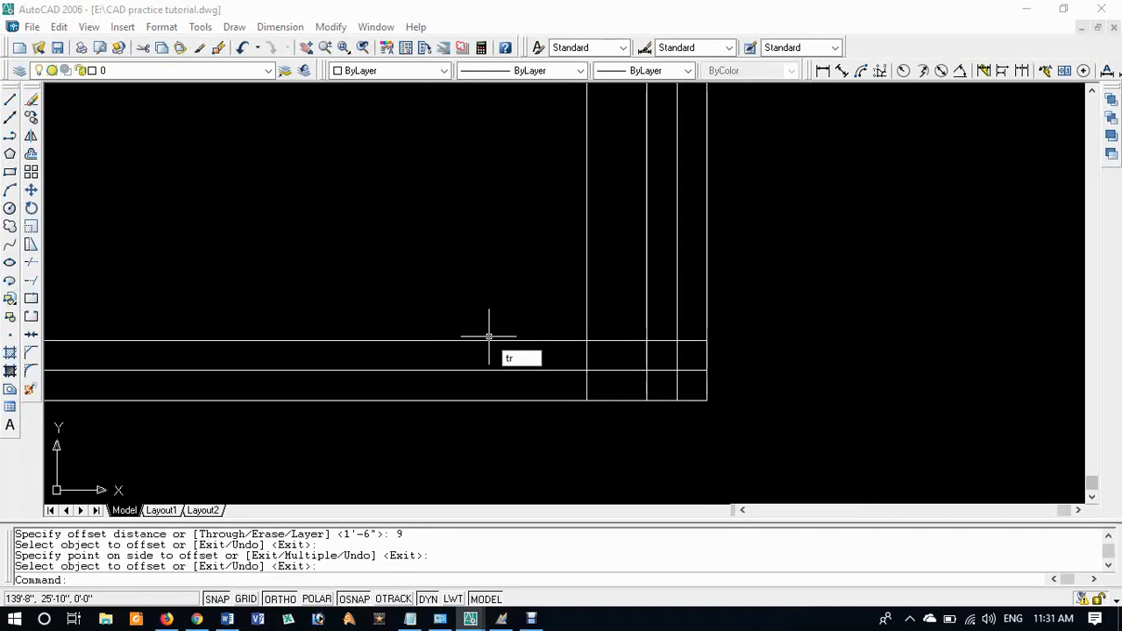
type("r")
key("Return")
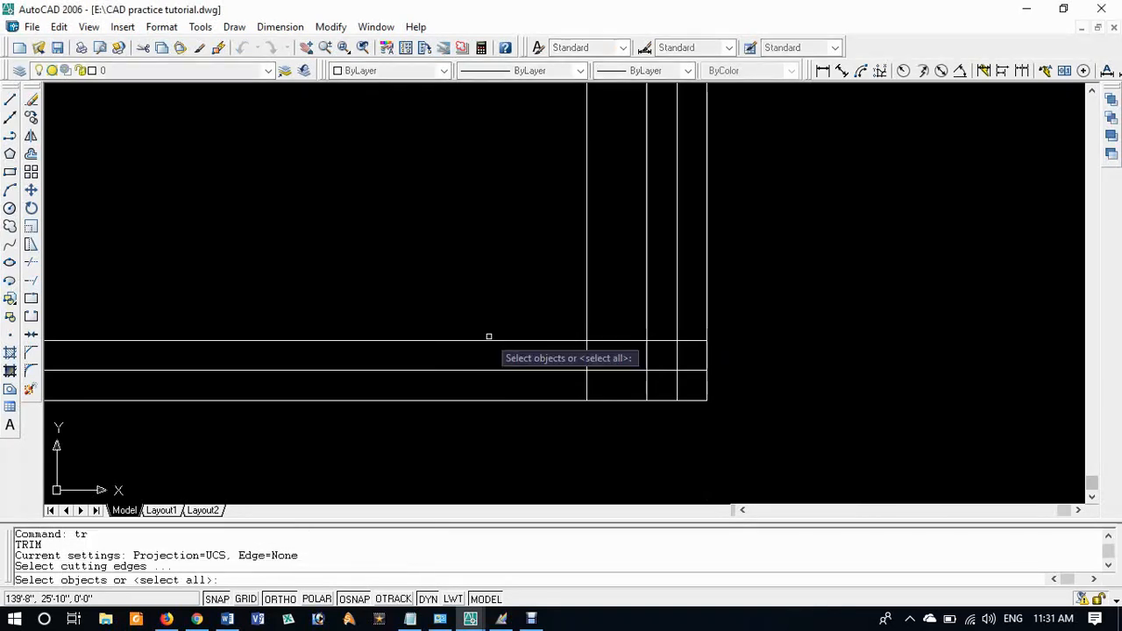
left_click(588, 330)
left_click(608, 339)
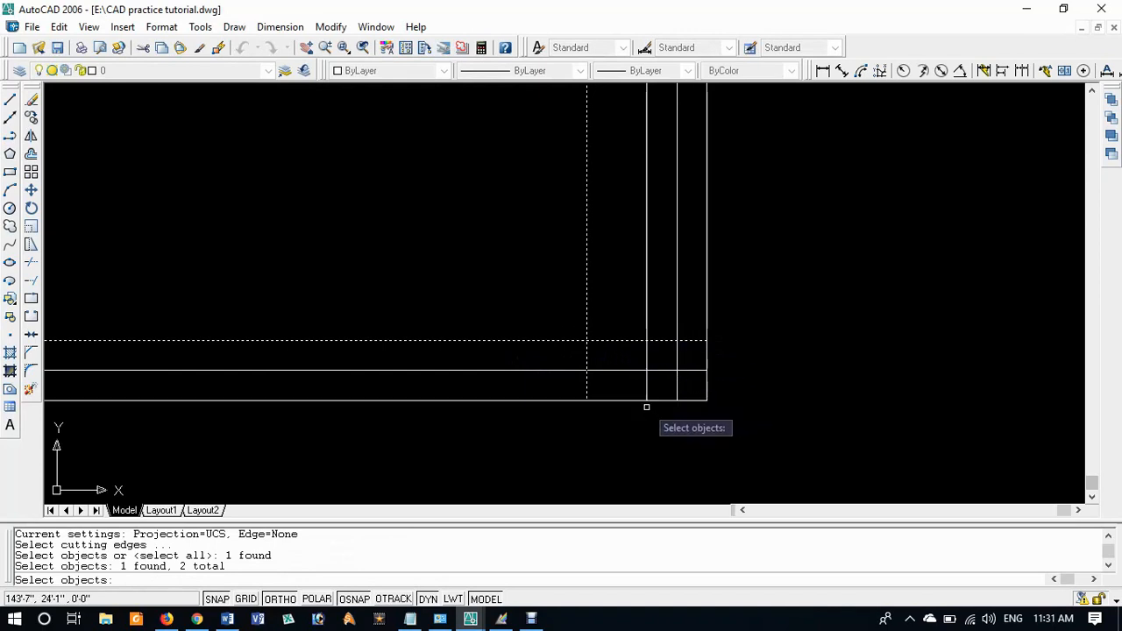
key("Return")
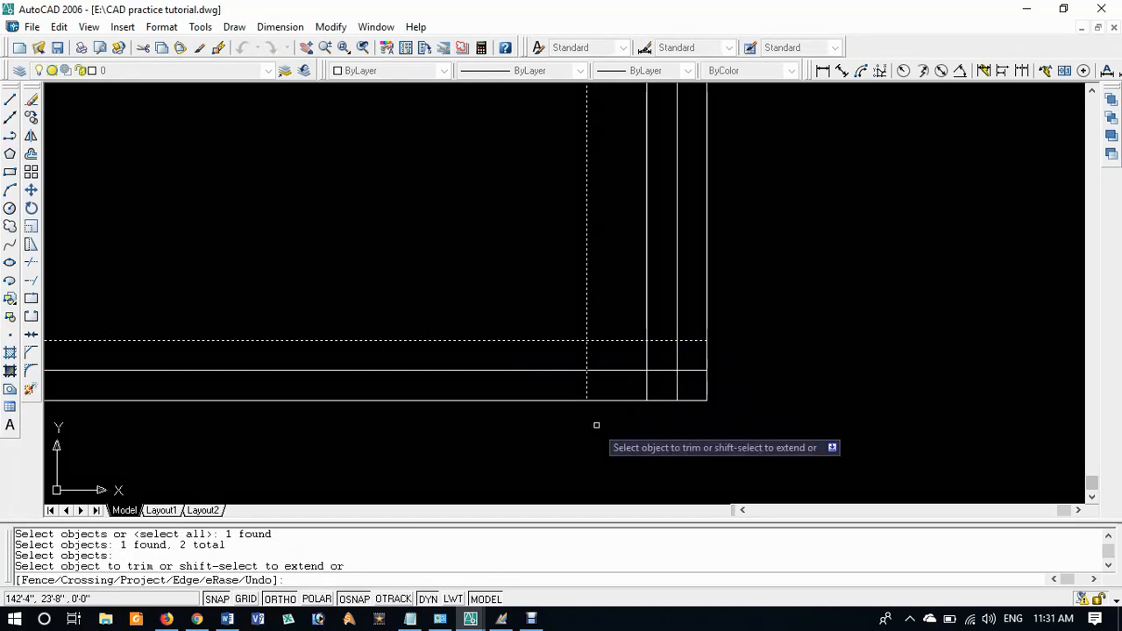
left_click(555, 368)
left_click(543, 382)
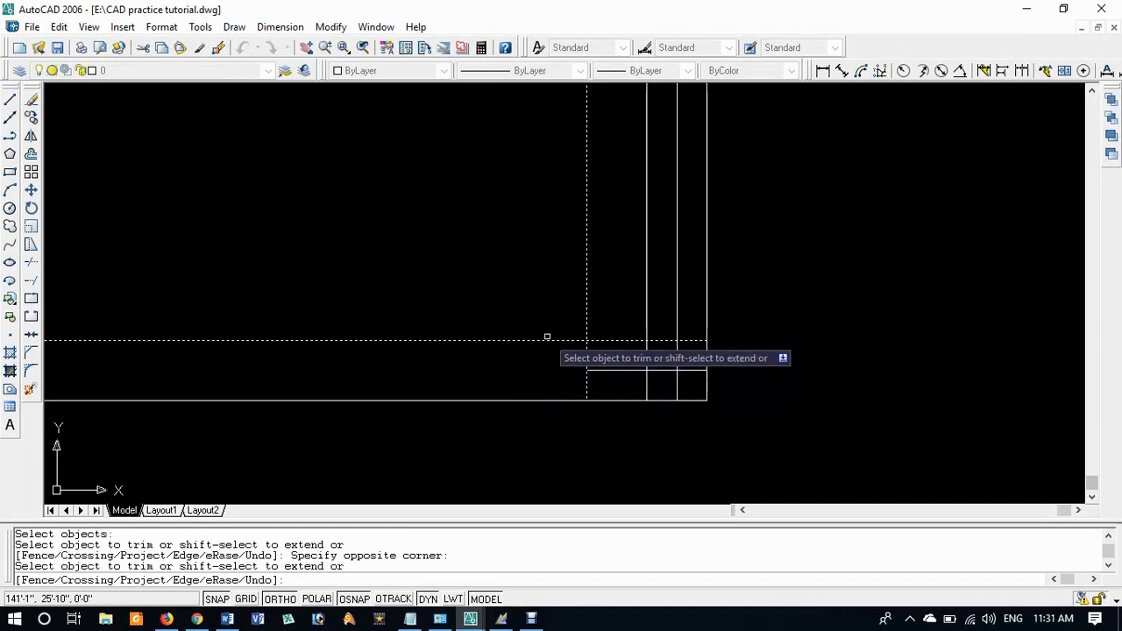
left_click(542, 341)
Step: Trim the right gate pillar's two vertical lines above its upper edge
left_click(587, 305)
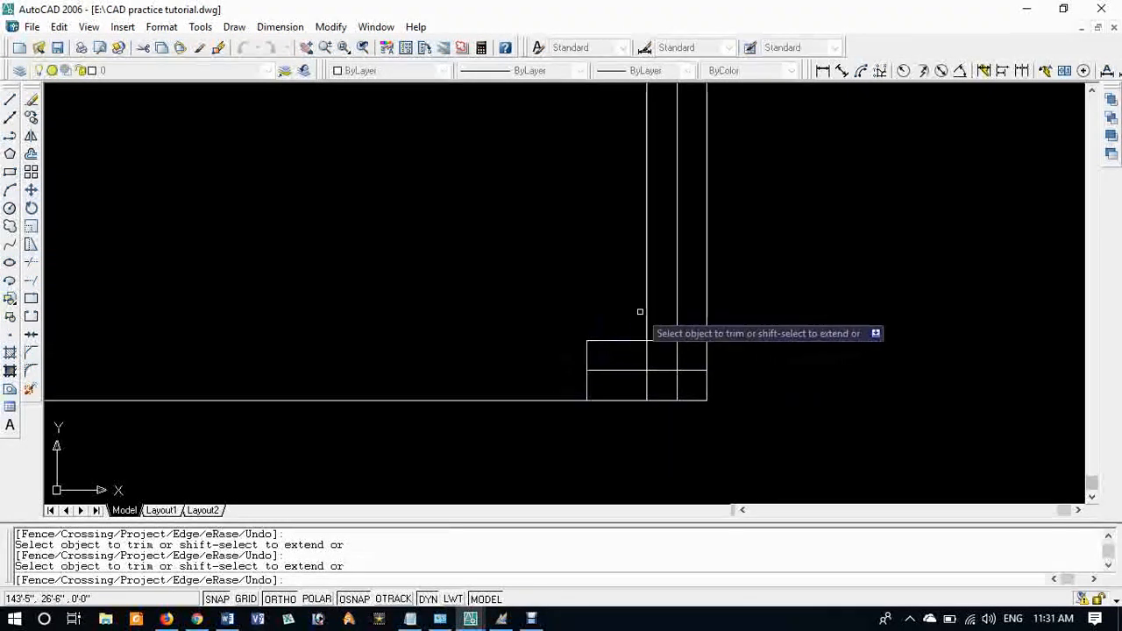
left_click(650, 311)
left_click(644, 314)
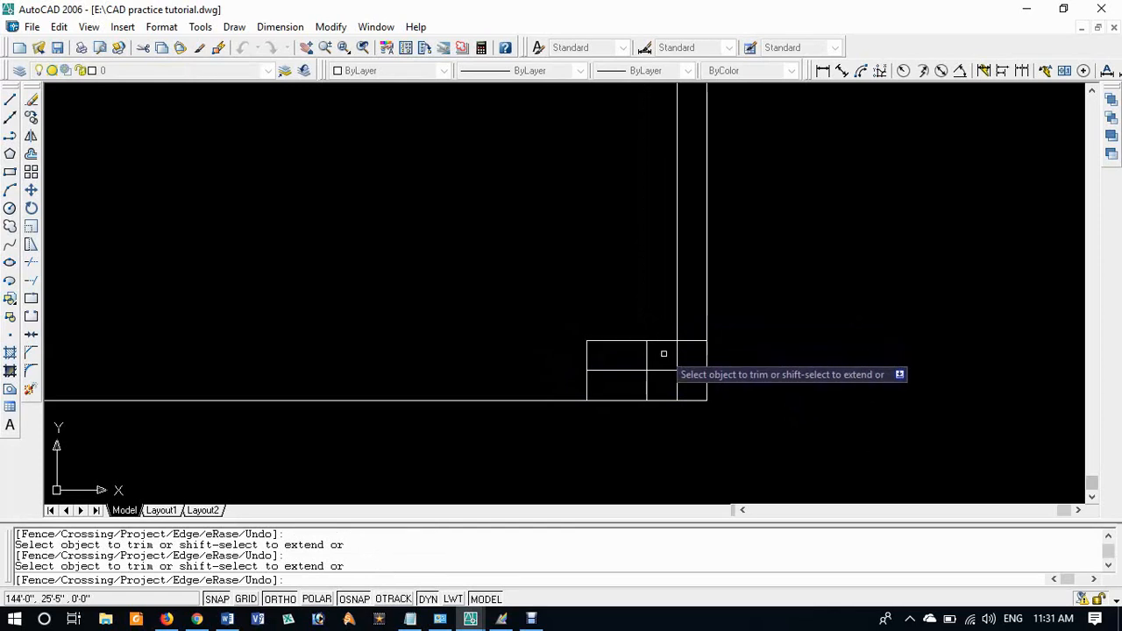
key("Return")
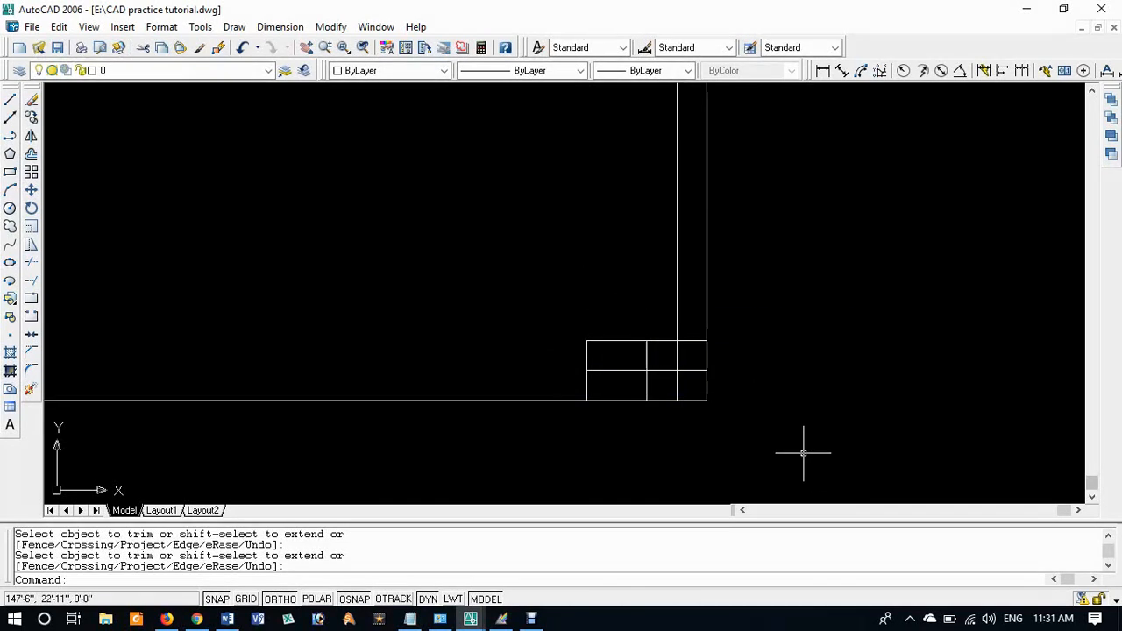
type("t")
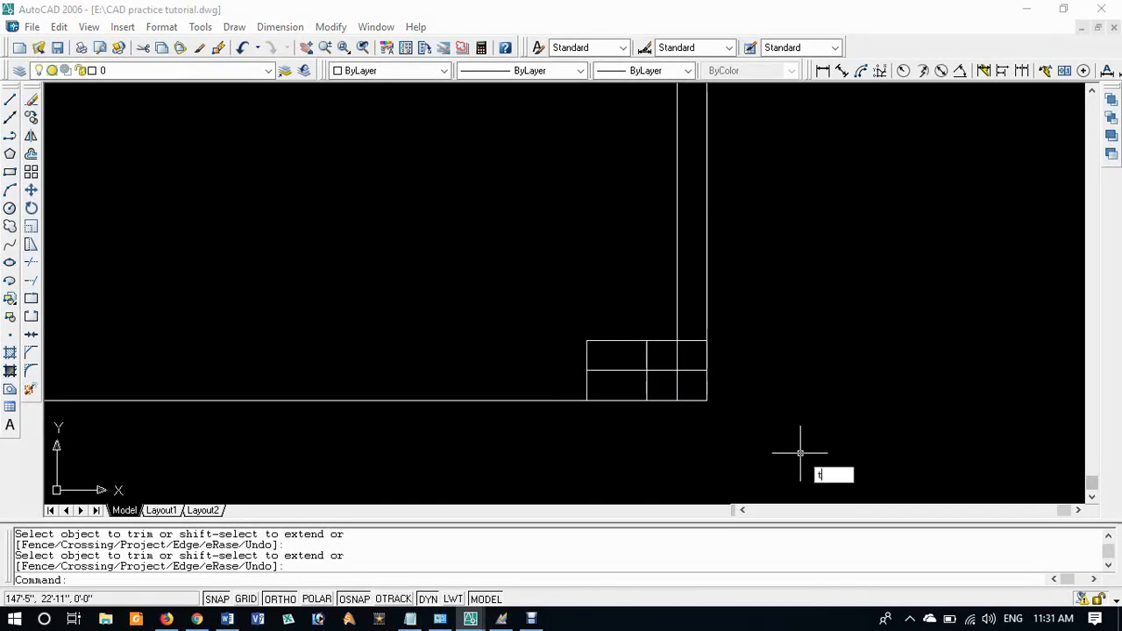
type("r")
key("Return")
type("b")
key("Return")
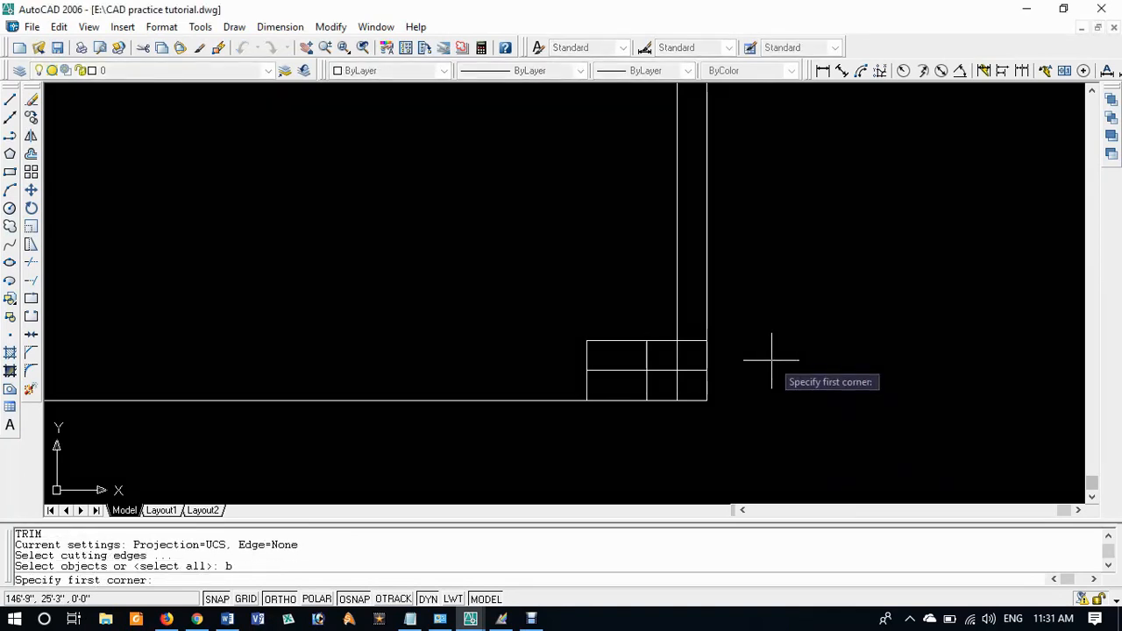
key("Escape")
Step: Trim the pillar's upper line across the gap to the right wall, and undo the extra cut on the line below it
type("tr")
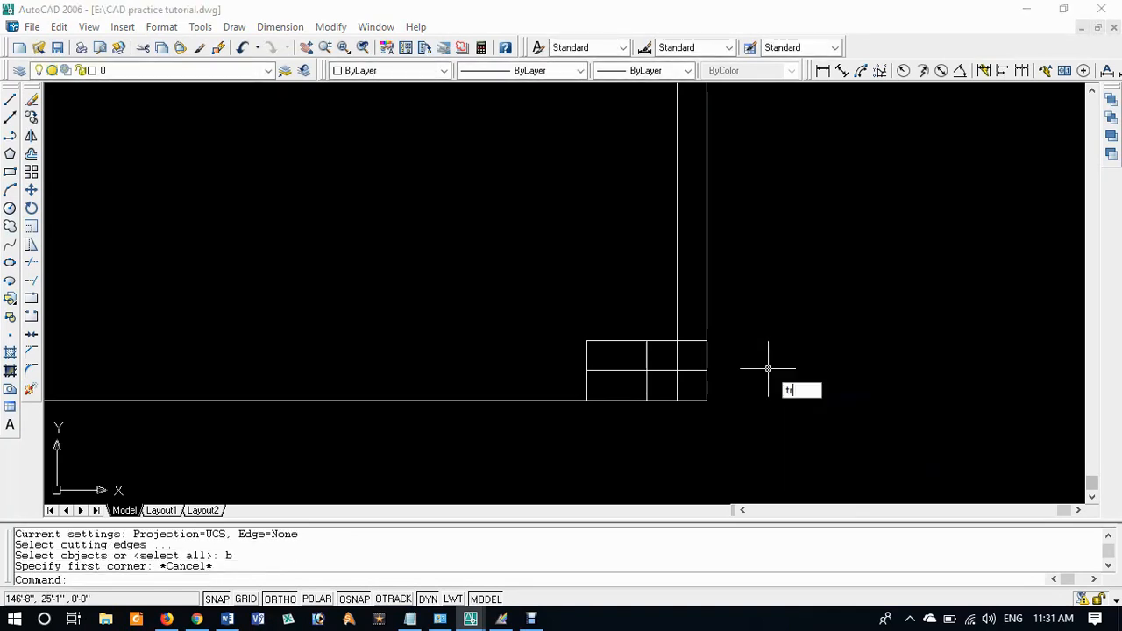
key("Return")
key("Return")
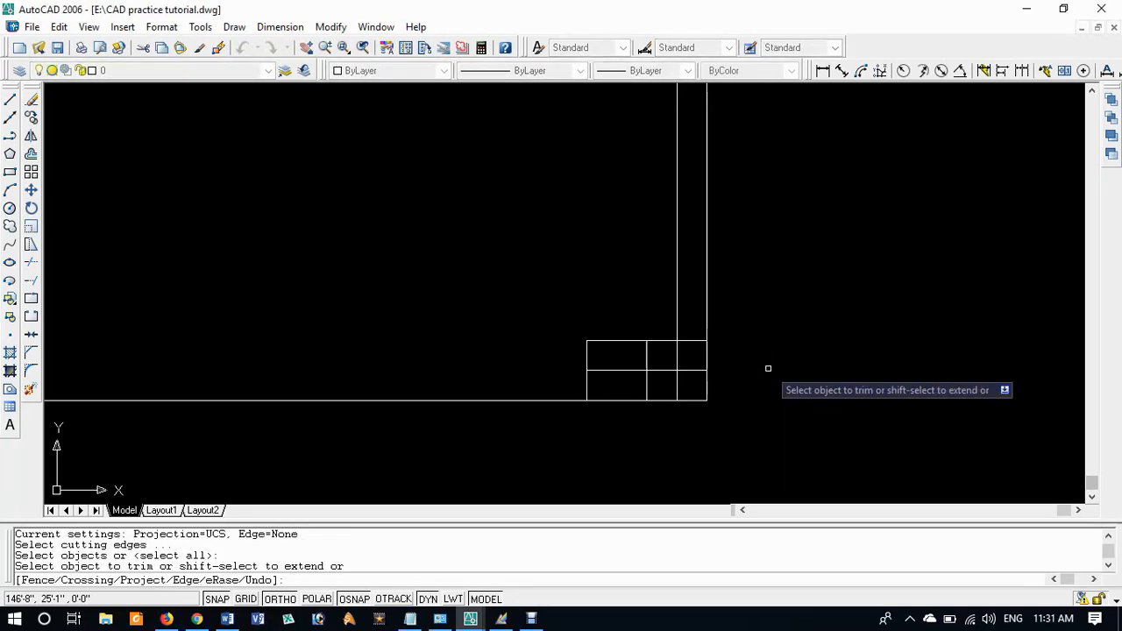
left_click(664, 340)
left_click(662, 370)
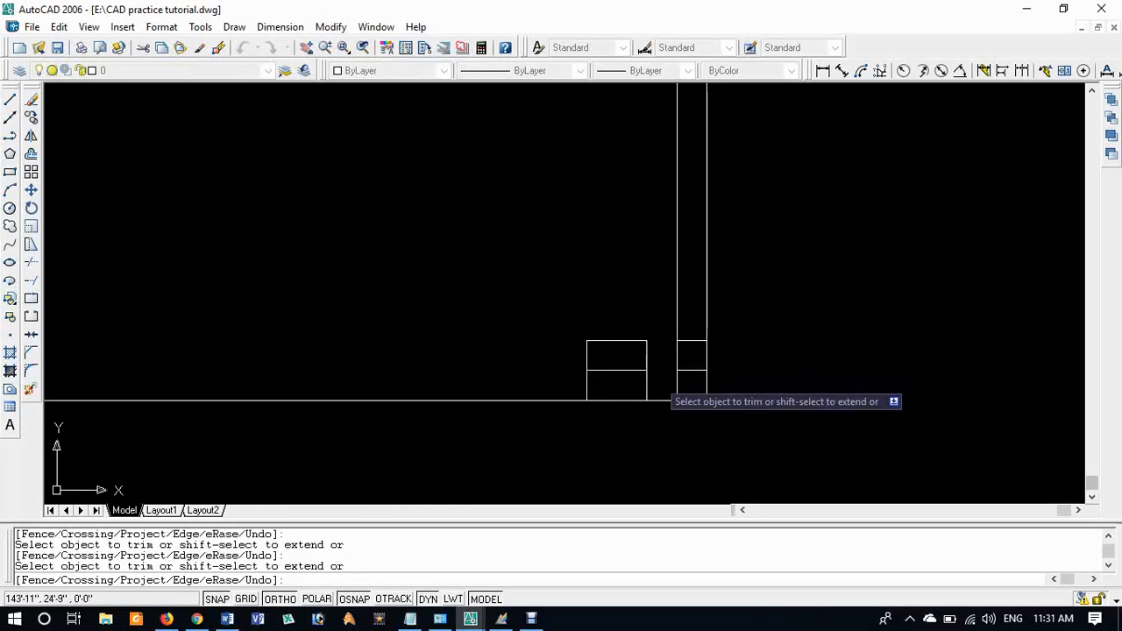
key("ctrl+z")
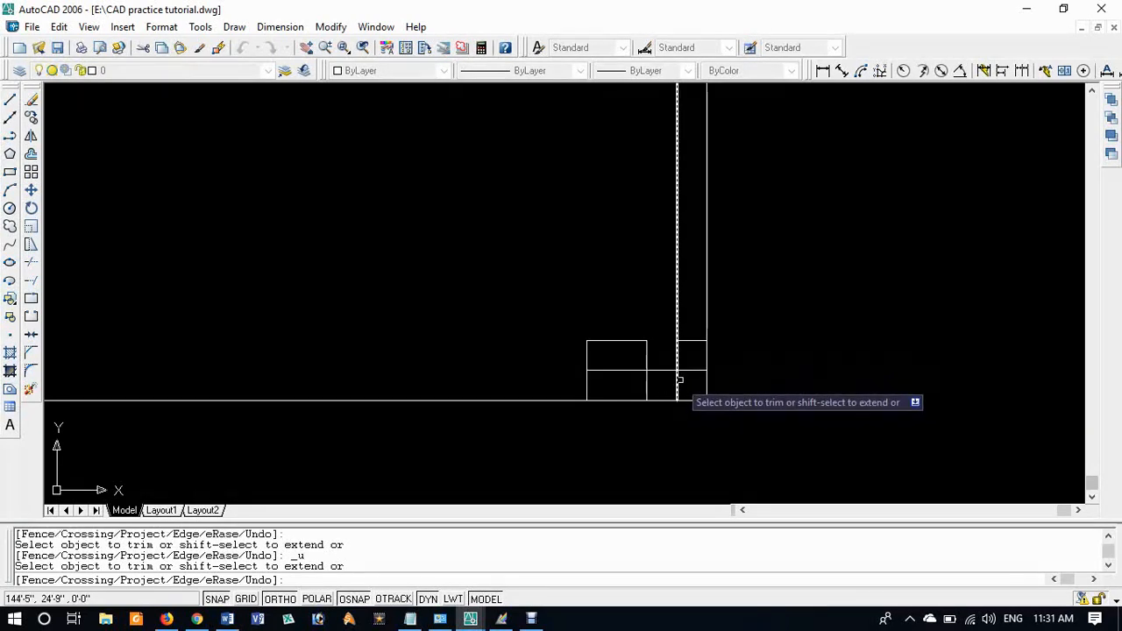
Step: Trim the leftover line segments inside the right gate pillar and the adjoining wall corner to leave a stepped outline
left_click(687, 391)
left_click(625, 382)
left_click(623, 365)
left_click(616, 378)
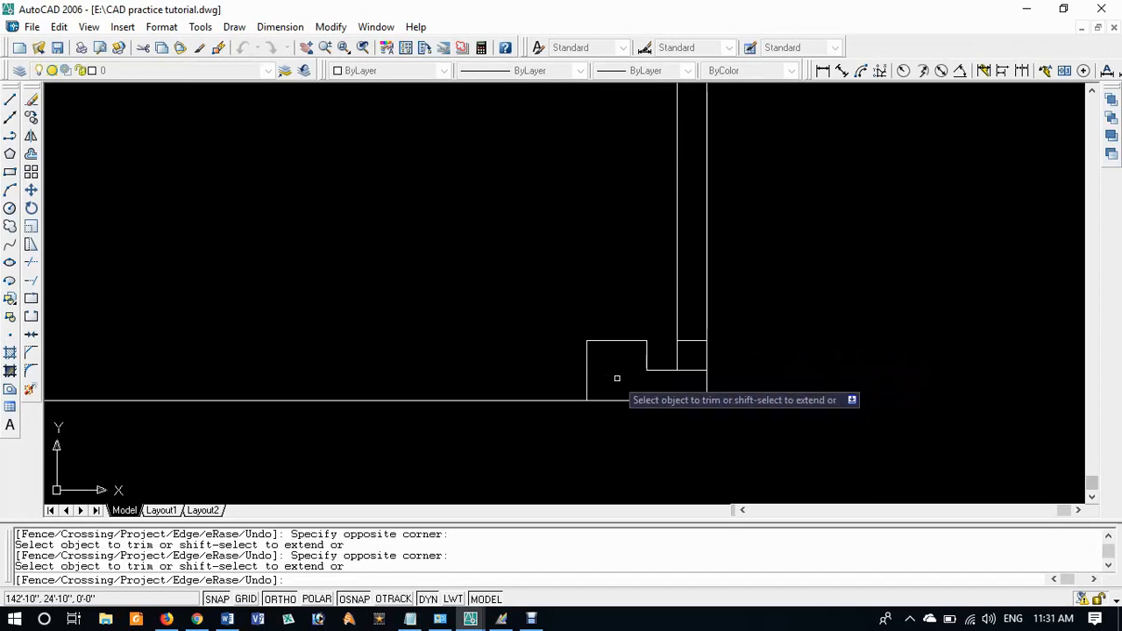
left_click(699, 362)
left_click(683, 383)
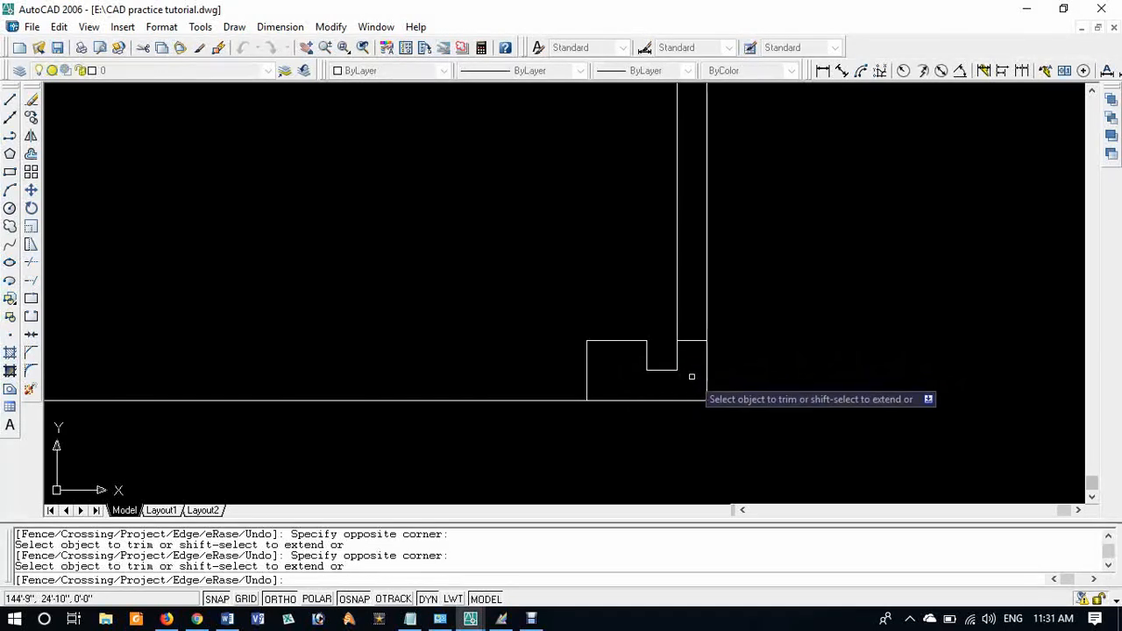
key("Return")
Step: Erase the short horizontal segment left across the right wall beside the gate pillar
left_click(692, 340)
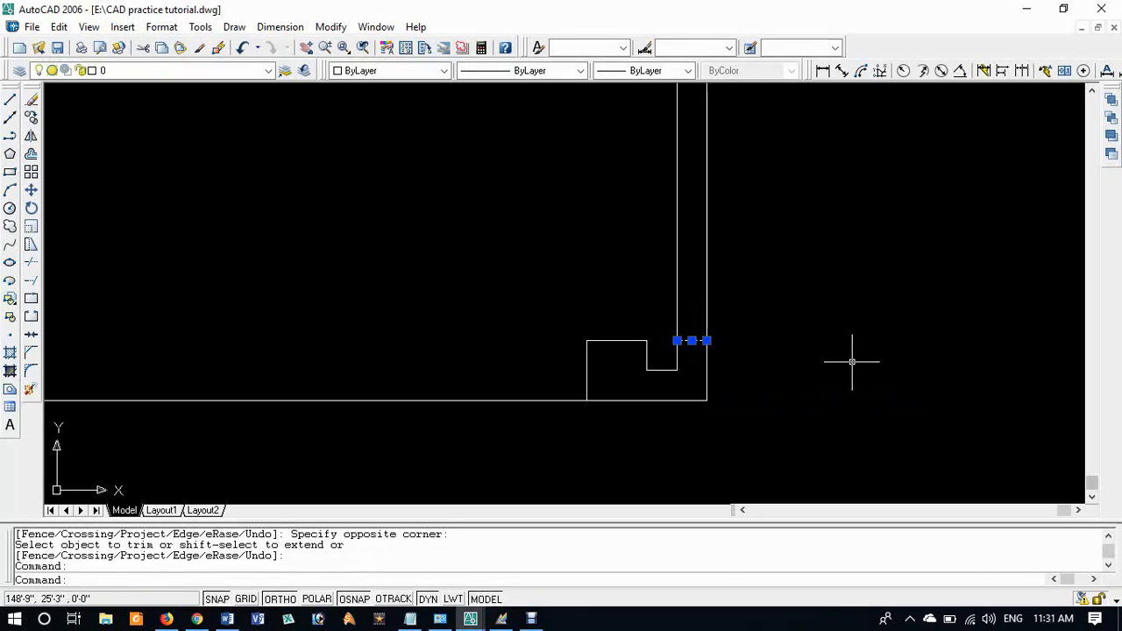
type("e")
key("Return")
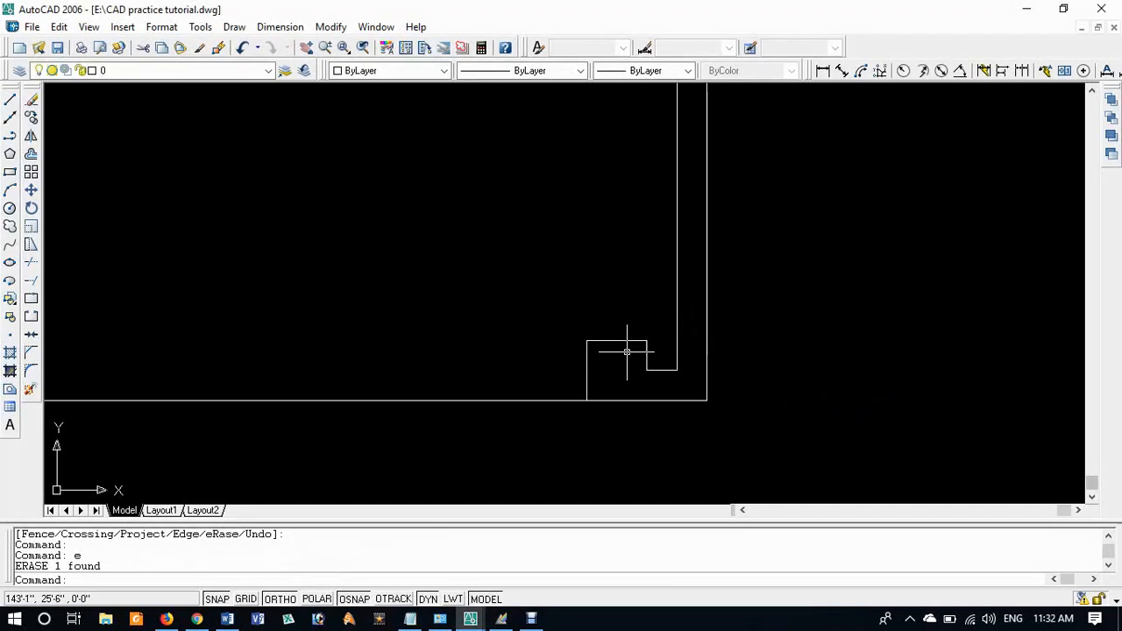
Step: Measure the gate opening's width between the bottom corners of the two gate pillars in the reference plan
scroll(627, 351, "down", 5)
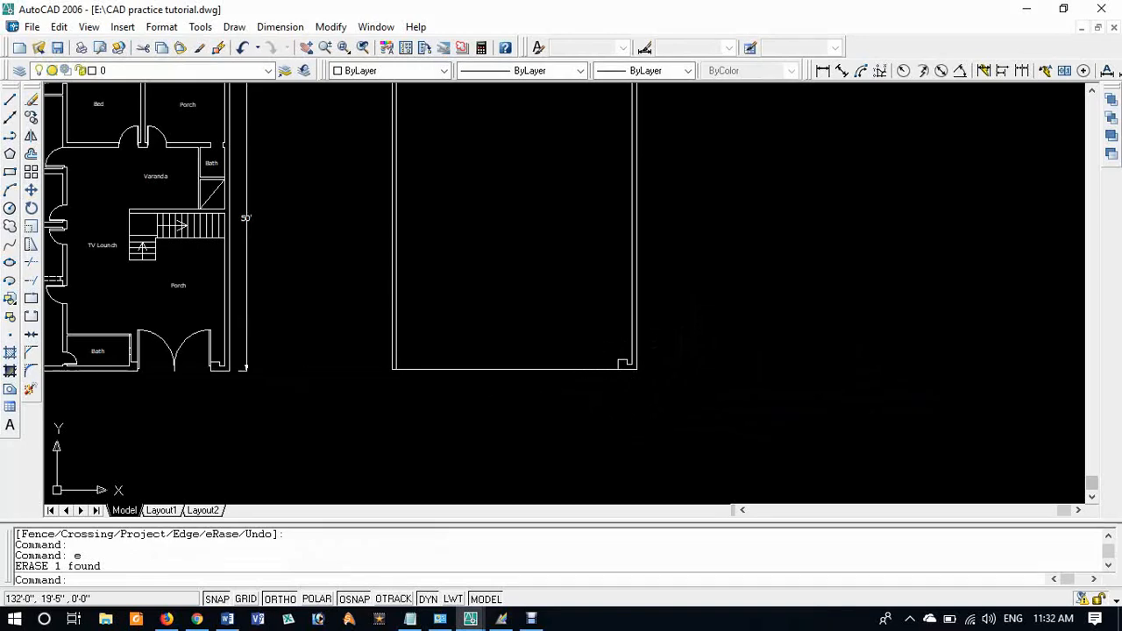
middle_click_drag(608, 400, 694, 387)
scroll(295, 365, "up", 3)
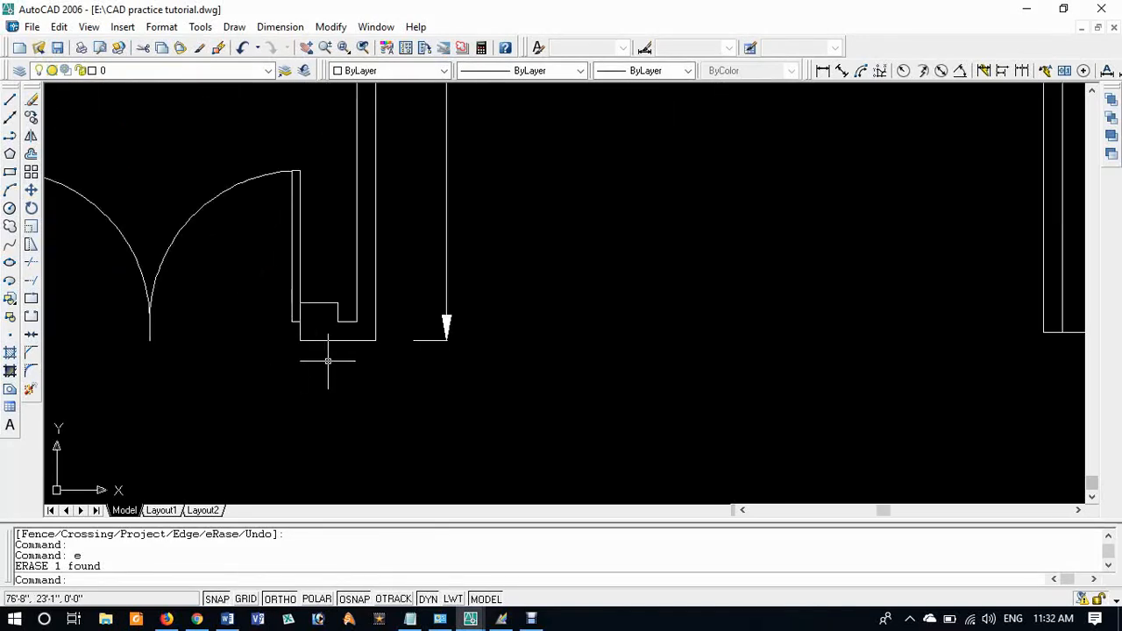
scroll(255, 337, "down", 3)
scroll(403, 368, "down", 1)
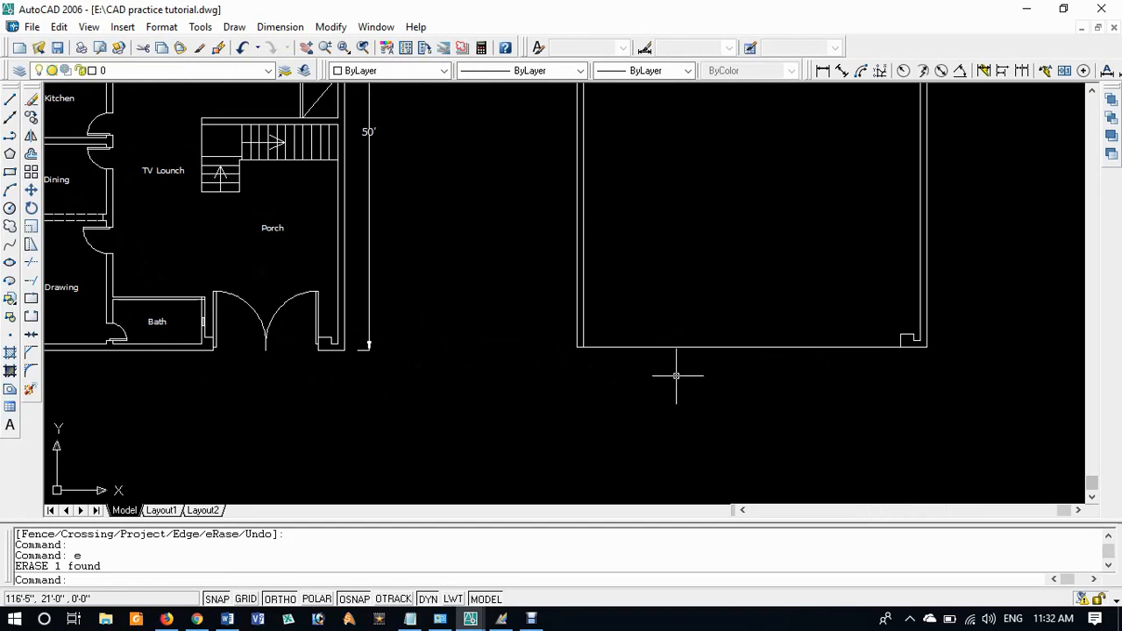
scroll(231, 336, "up", 1)
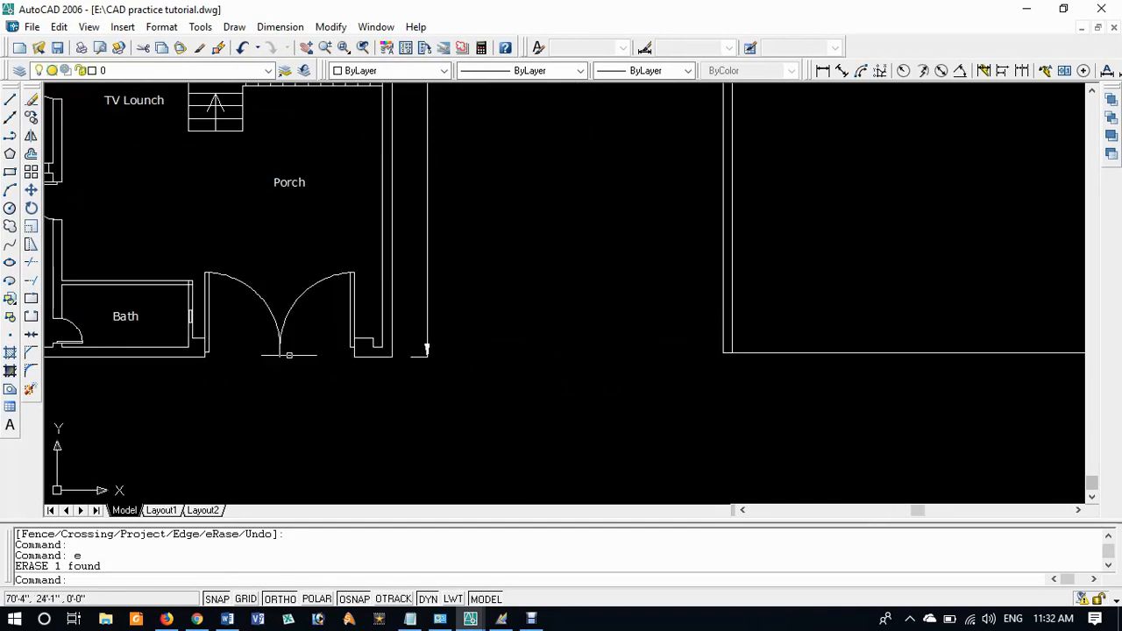
scroll(289, 355, "up", 2)
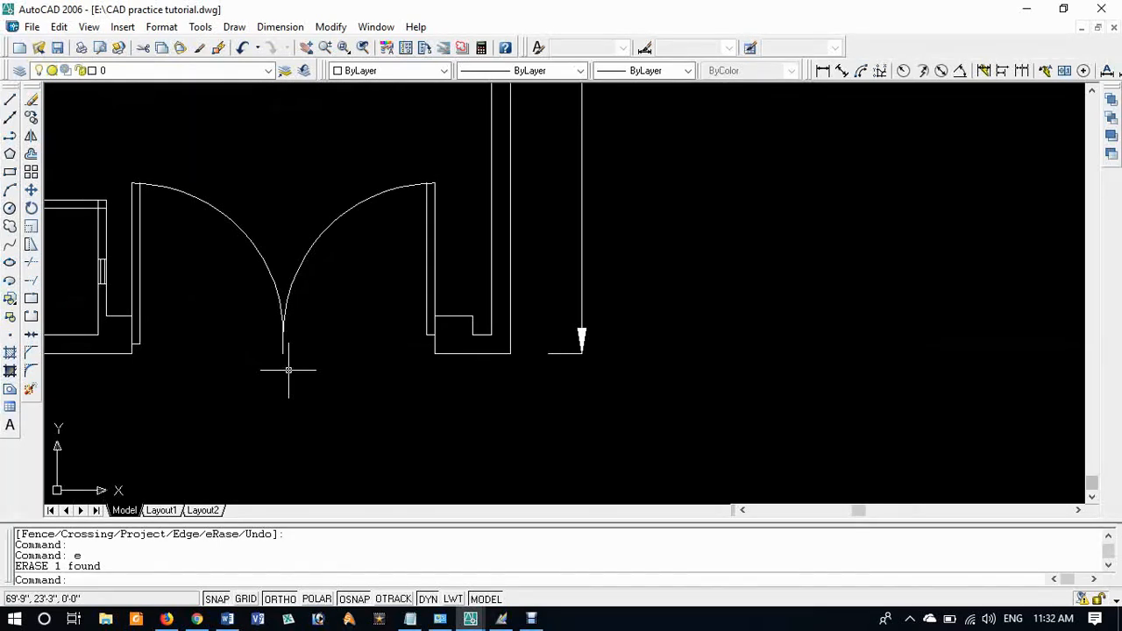
type("di")
key("Return")
left_click(138, 355)
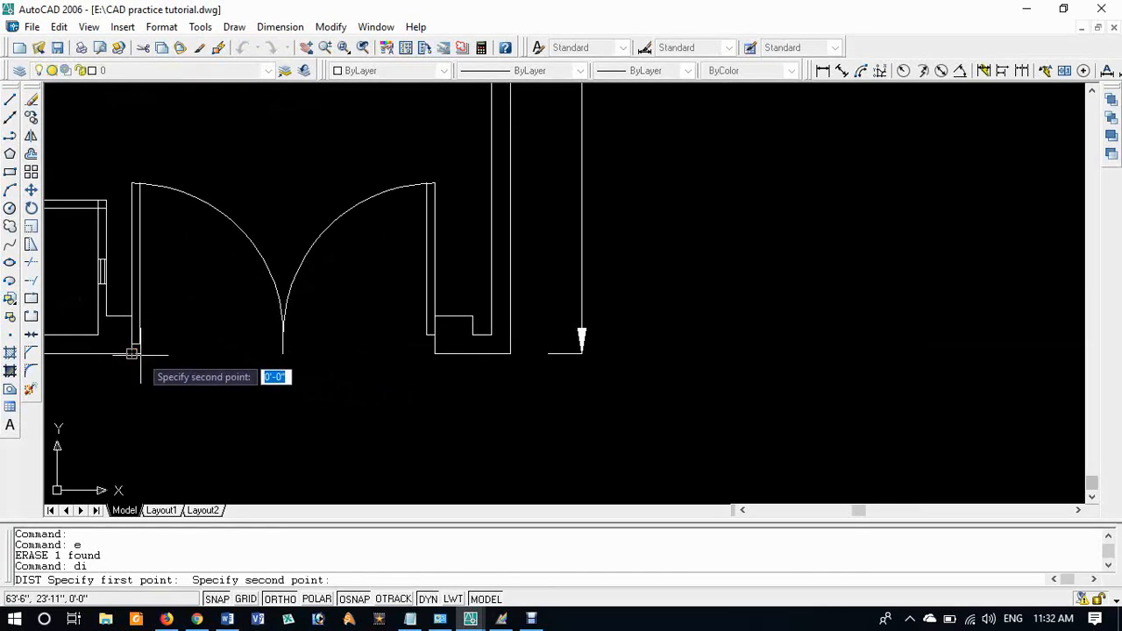
left_click(434, 354)
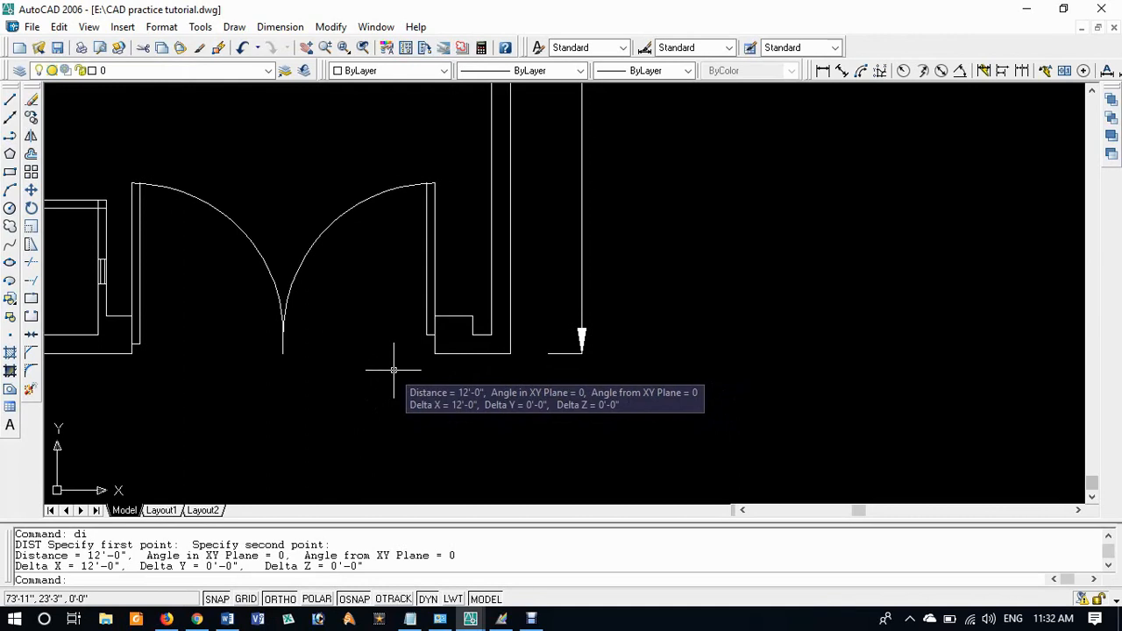
key("Escape")
Step: Offset the left edge of the new plan's right gate pillar 12' to the left to mark the gate opening
scroll(394, 370, "down", 5)
middle_click_drag(784, 371, 664, 369)
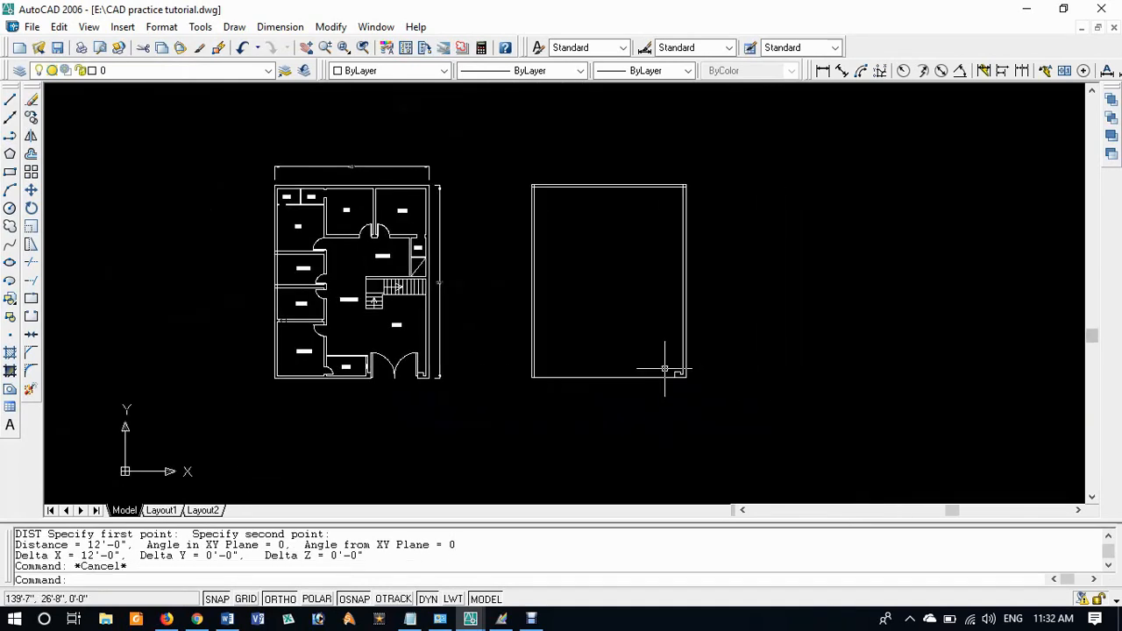
scroll(665, 369, "up", 6)
type("o")
key("Return")
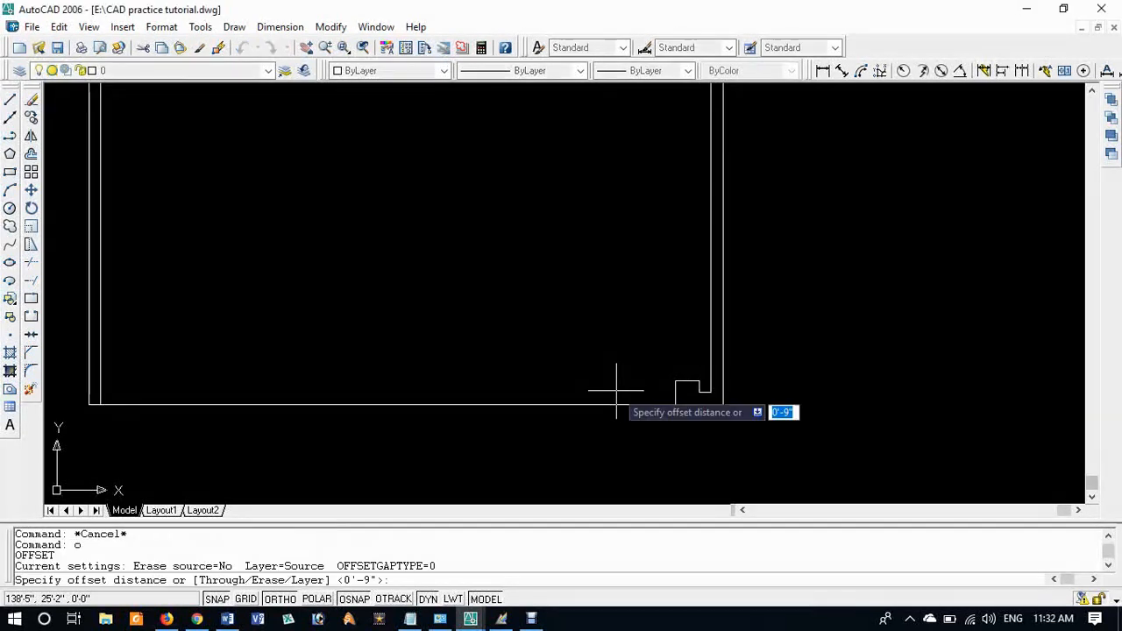
type("12")
key("Return")
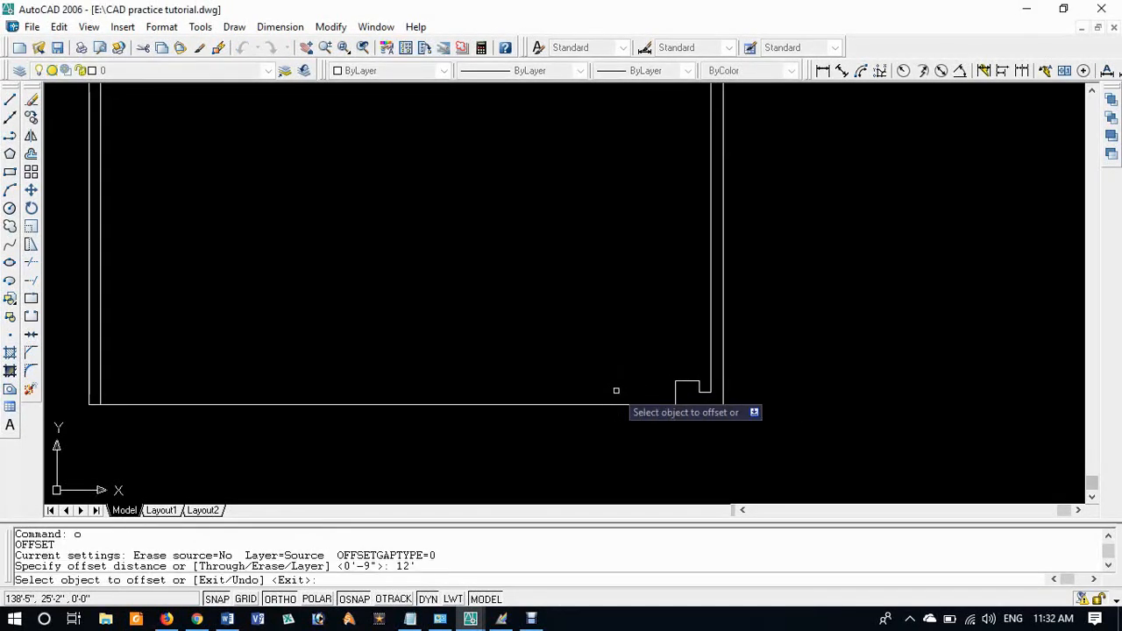
left_click(675, 391)
left_click(675, 386)
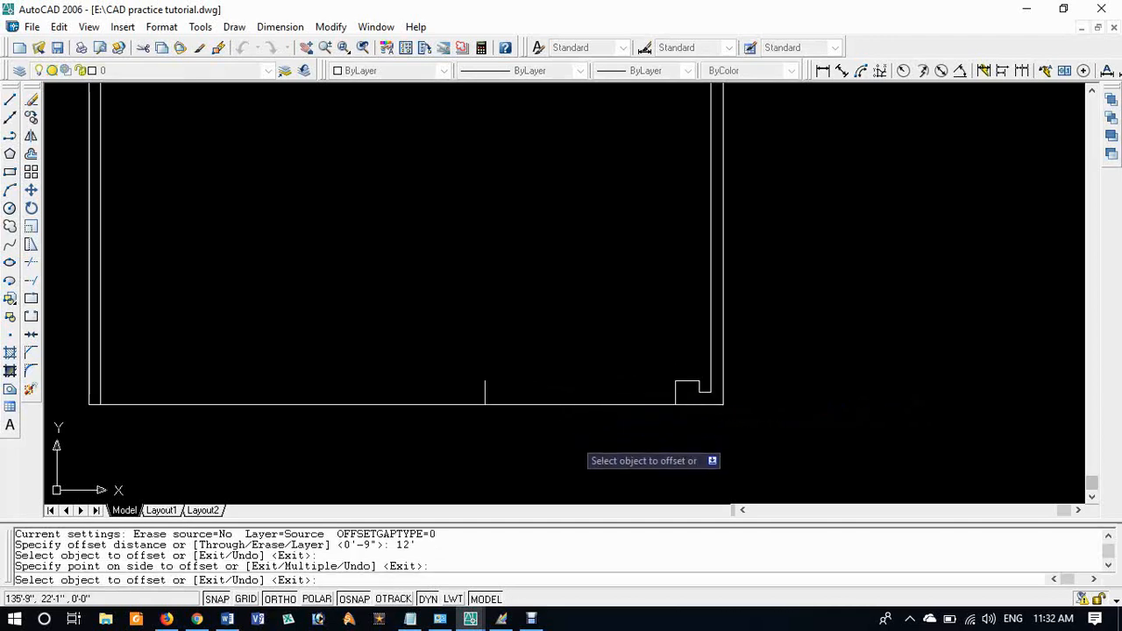
key("Return")
Step: Examine the left gate pillar and the adjoining bath wall in the reference plan
scroll(518, 430, "down", 6)
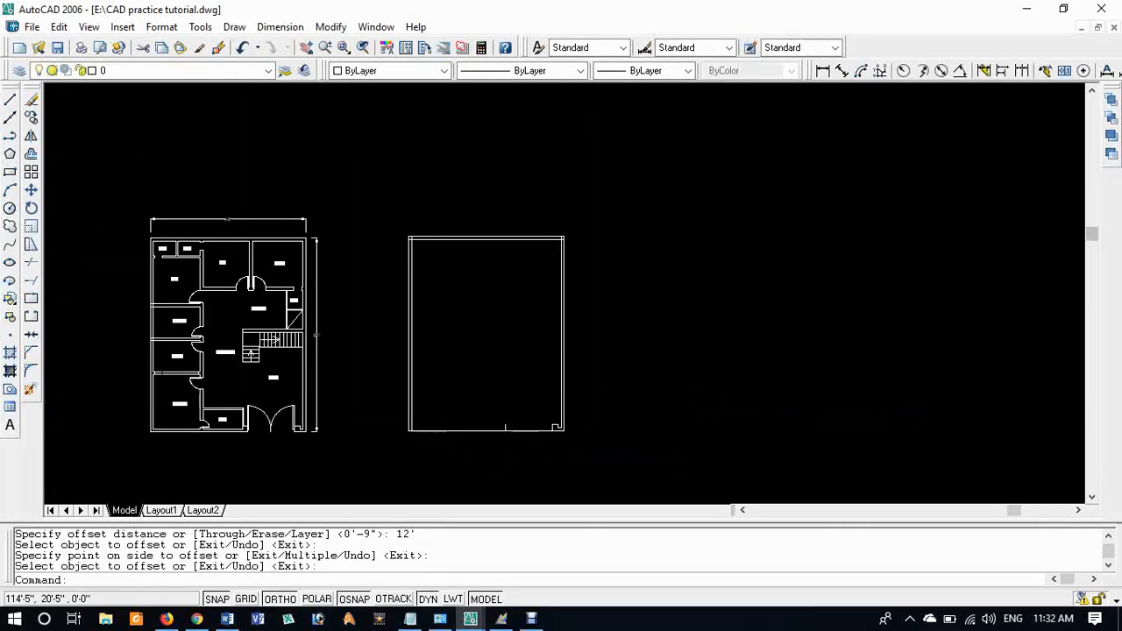
mouse_move(455, 442)
middle_mouse_down()
mouse_move(676, 376)
mouse_move(549, 393)
middle_mouse_up()
scroll(440, 363, "up", 6)
scroll(439, 355, "up", 3)
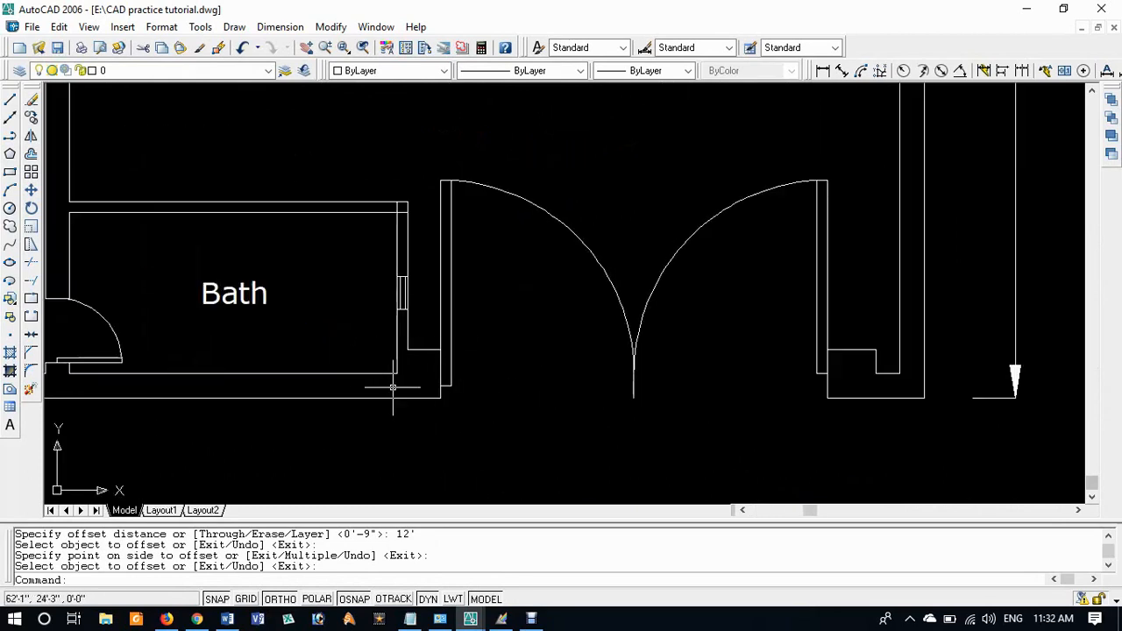
scroll(421, 386, "down", 4)
middle_click_drag(618, 404, 358, 403)
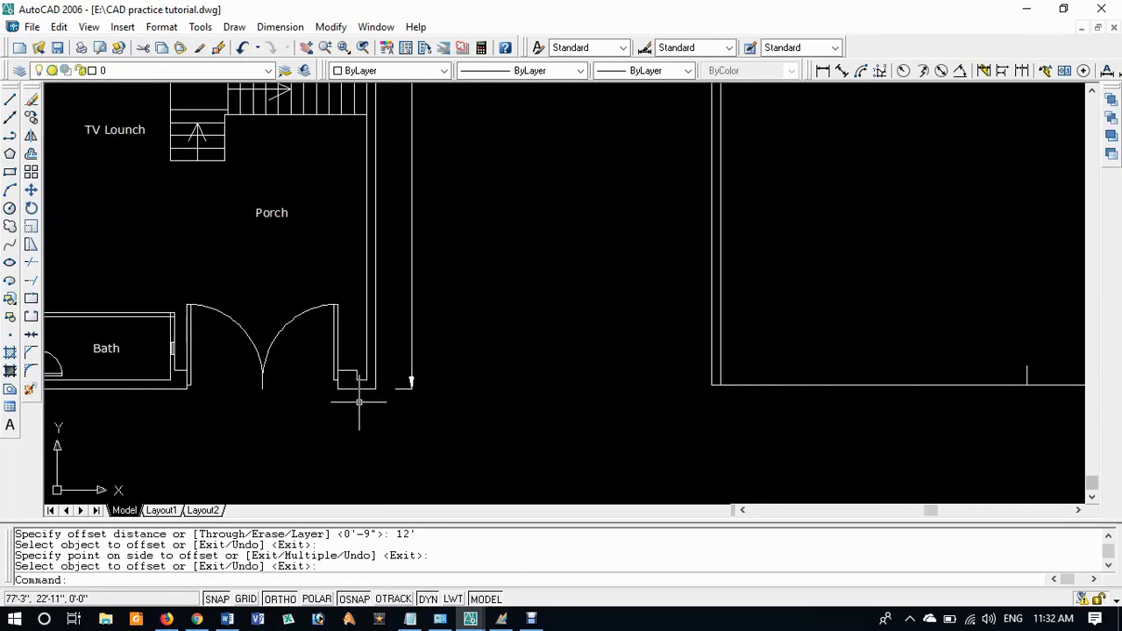
middle_click_drag(833, 410, 434, 419)
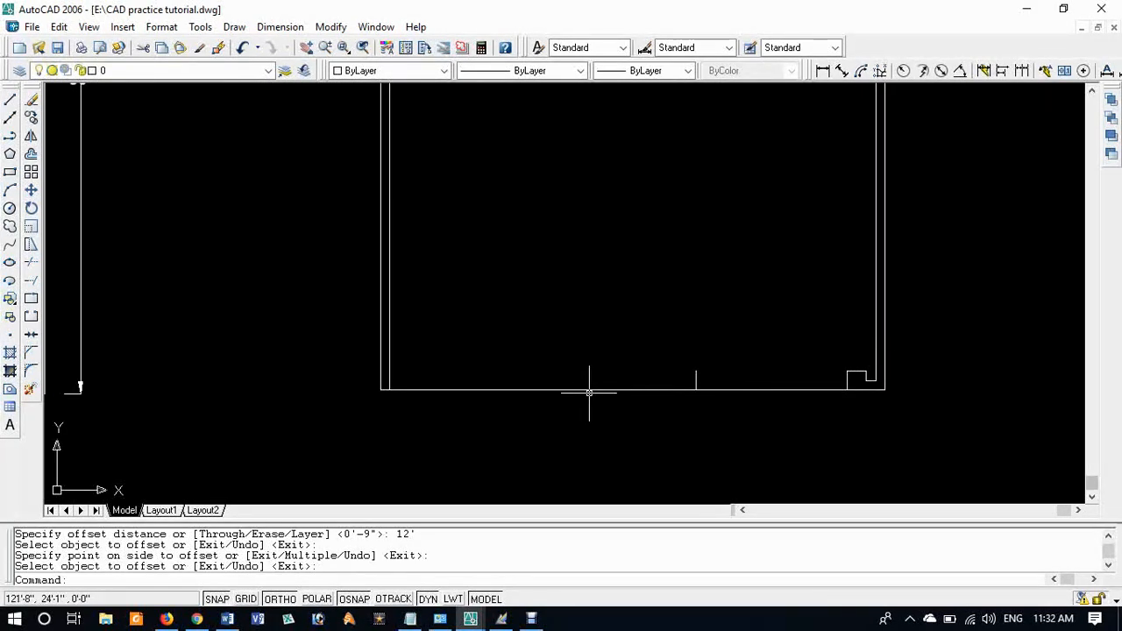
type("o")
key("Return")
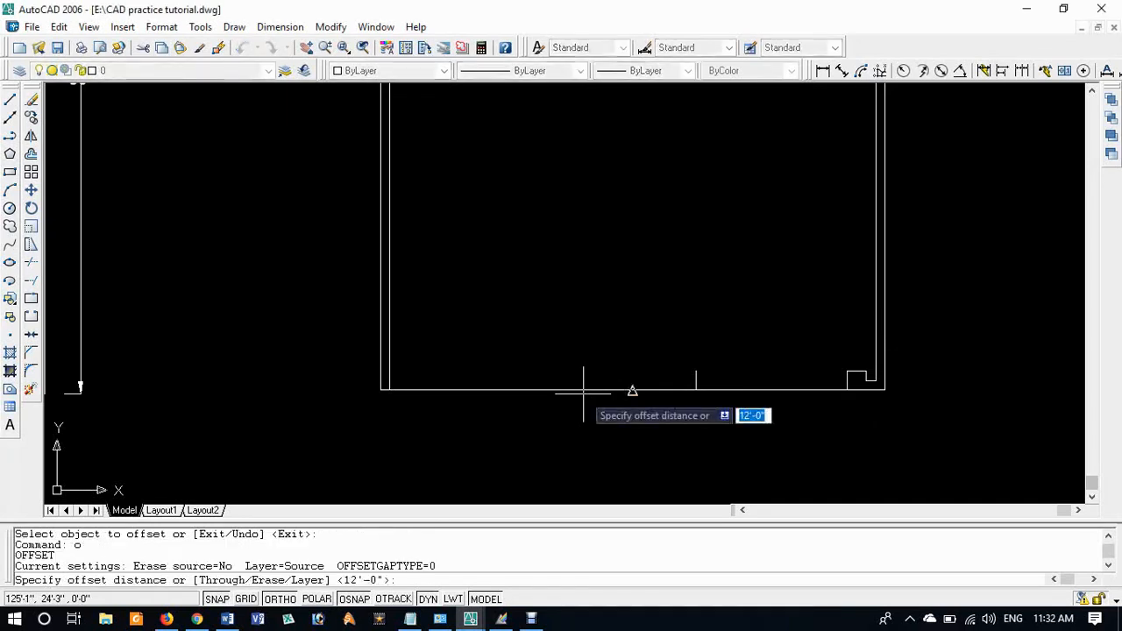
key("Escape")
key("Escape")
key("Escape")
key("Escape")
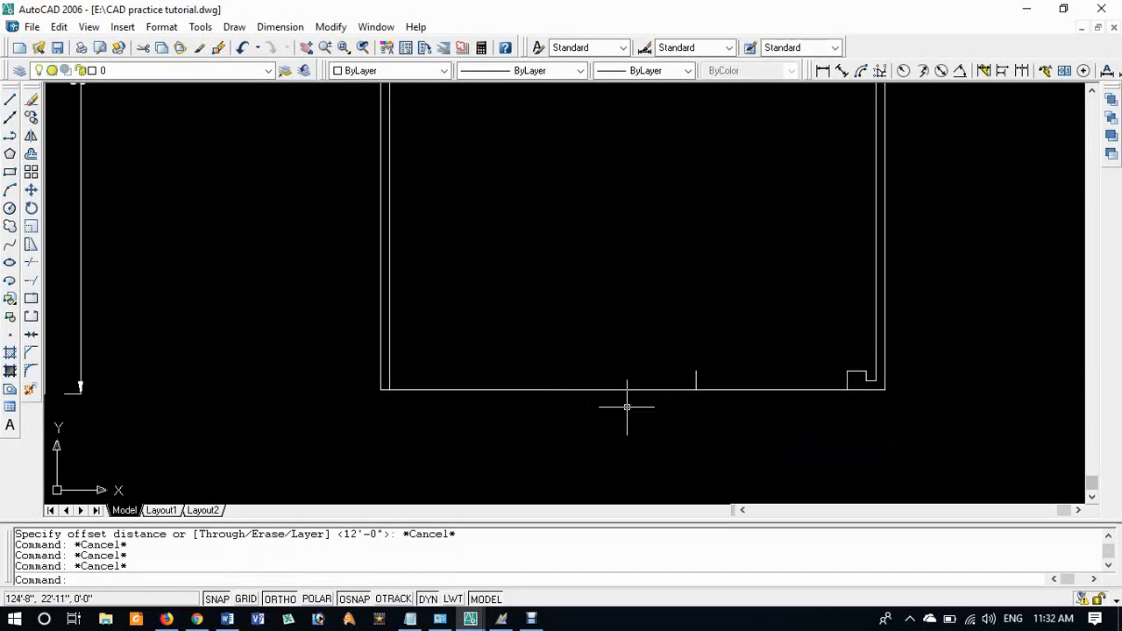
Step: Draw a horizontal line from the upper end of the gate opening mark leftward past the left outer wall
type("l")
key("Return")
left_click(696, 372)
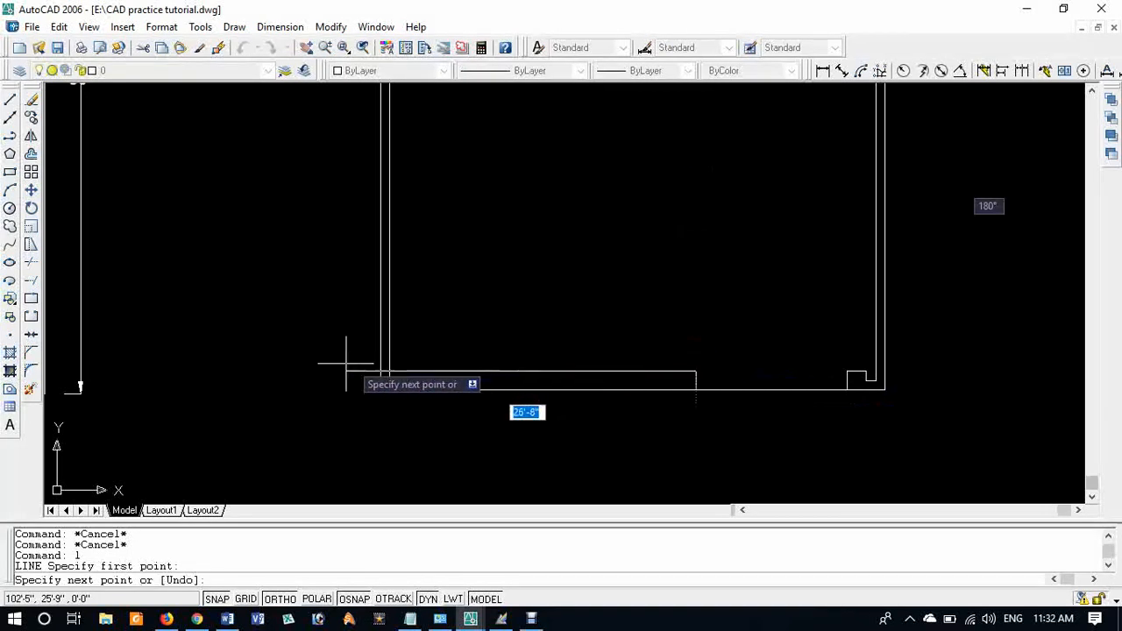
left_click(328, 371)
key("Return")
Step: Trim the part of the new horizontal line that overhangs the left outer wall
type("tr")
key("Return")
key("Return")
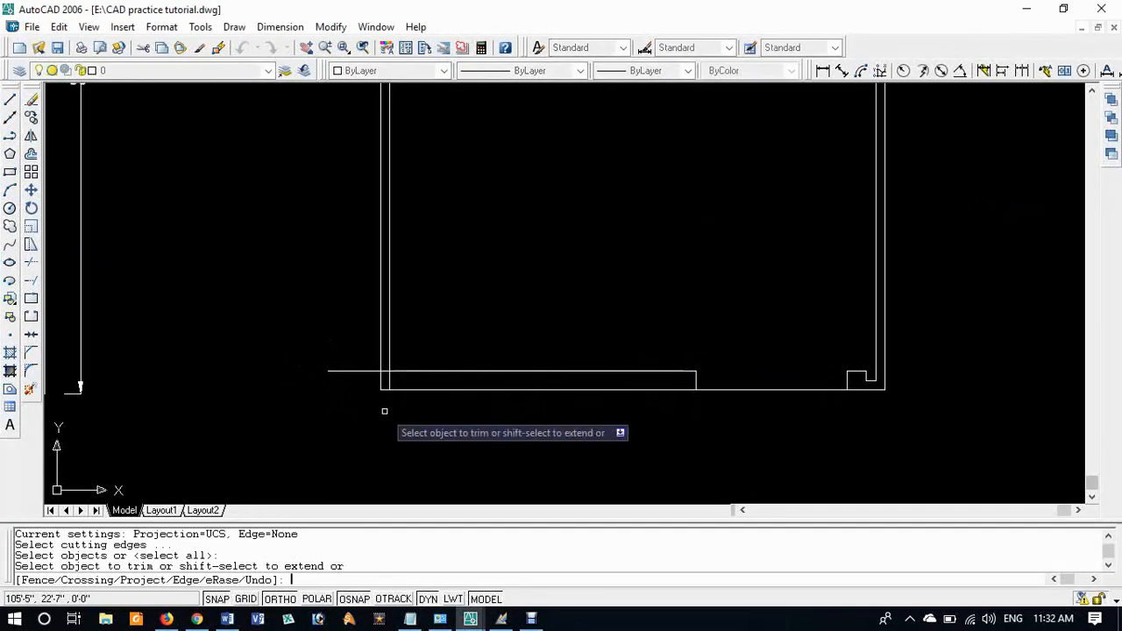
left_click(375, 353)
left_click(298, 403)
key("Return")
Step: Erase the horizontal line running from the left wall to the gate opening mark
scroll(523, 427, "down", 2)
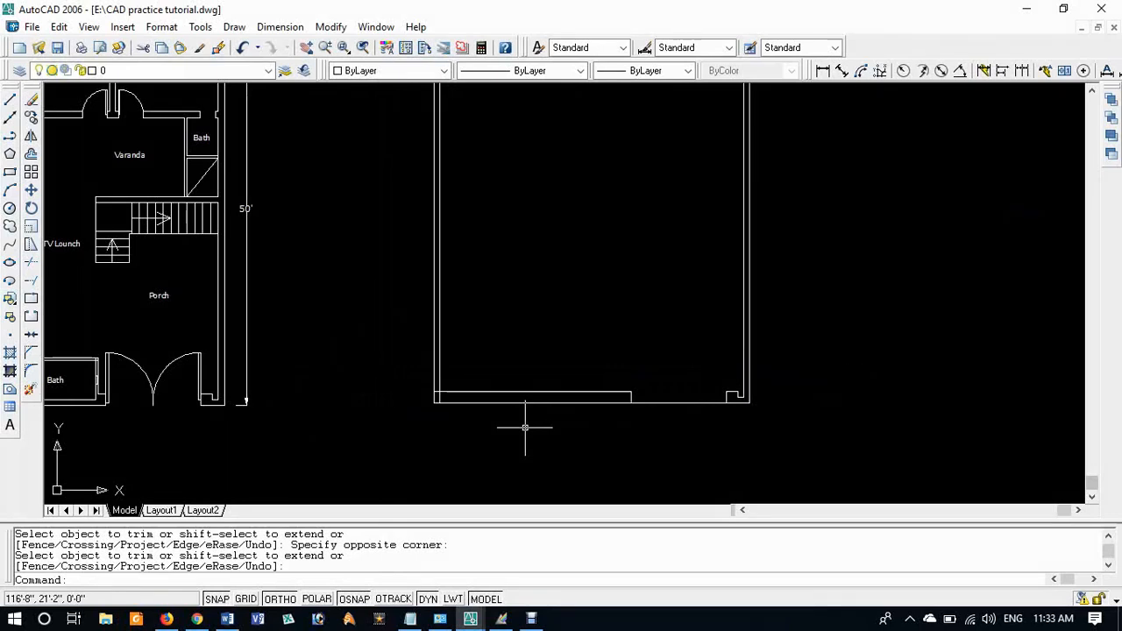
key("Escape")
key("Escape")
key("Escape")
type("e")
key("Return")
left_click(524, 393)
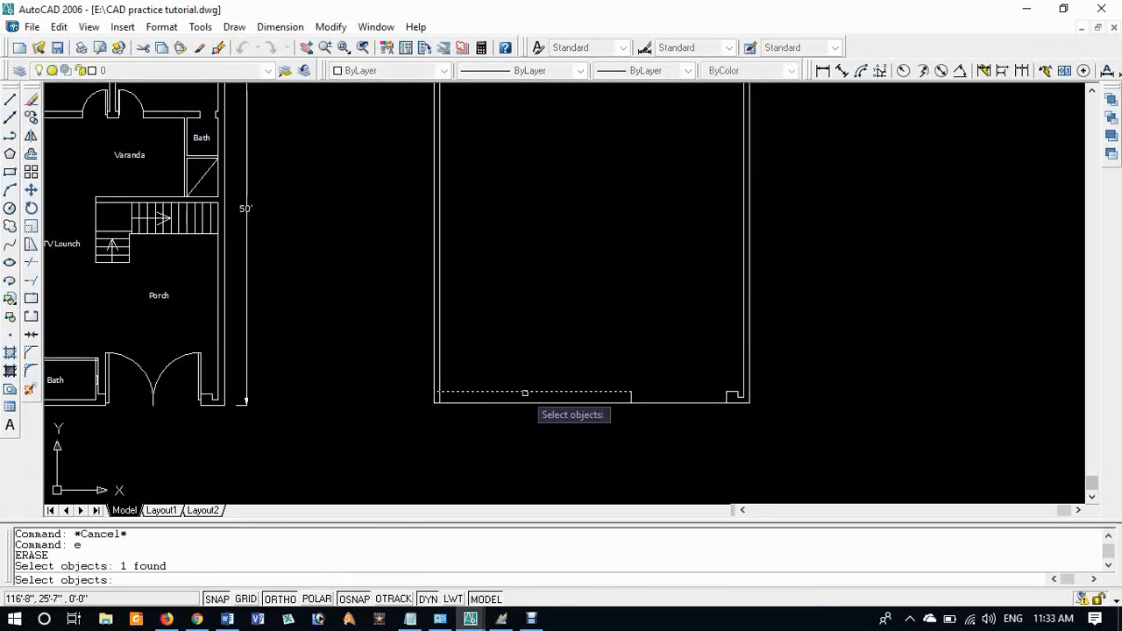
key("Return")
Step: Offset the outer front wall line 9" toward the inside of the plan to form the wall thickness
type("9")
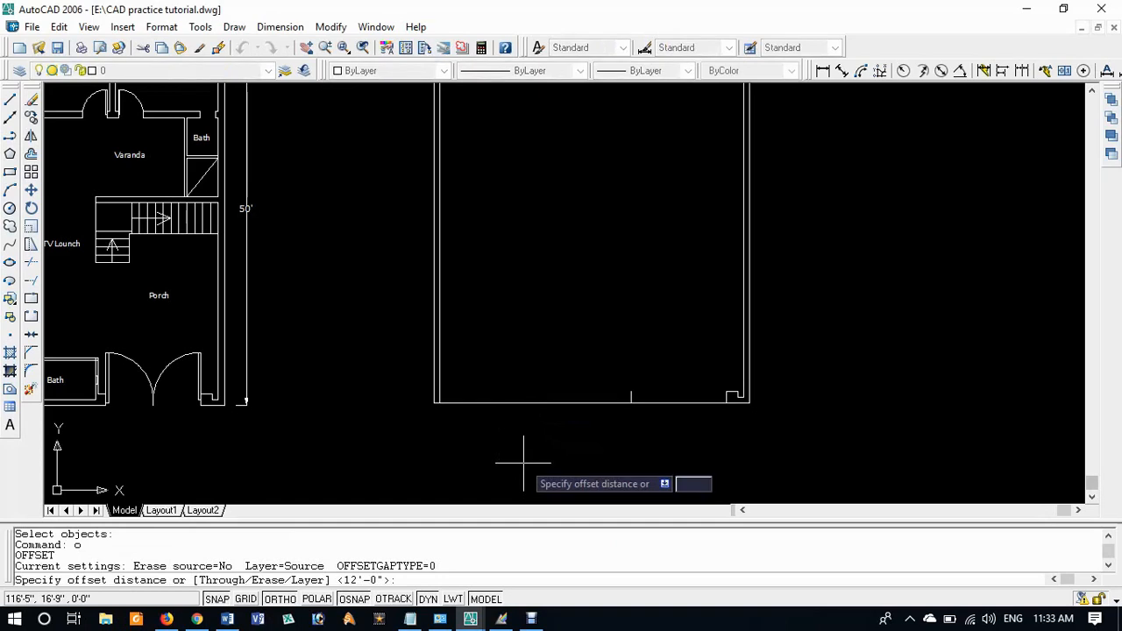
key("Return")
left_click(553, 403)
left_click(586, 419)
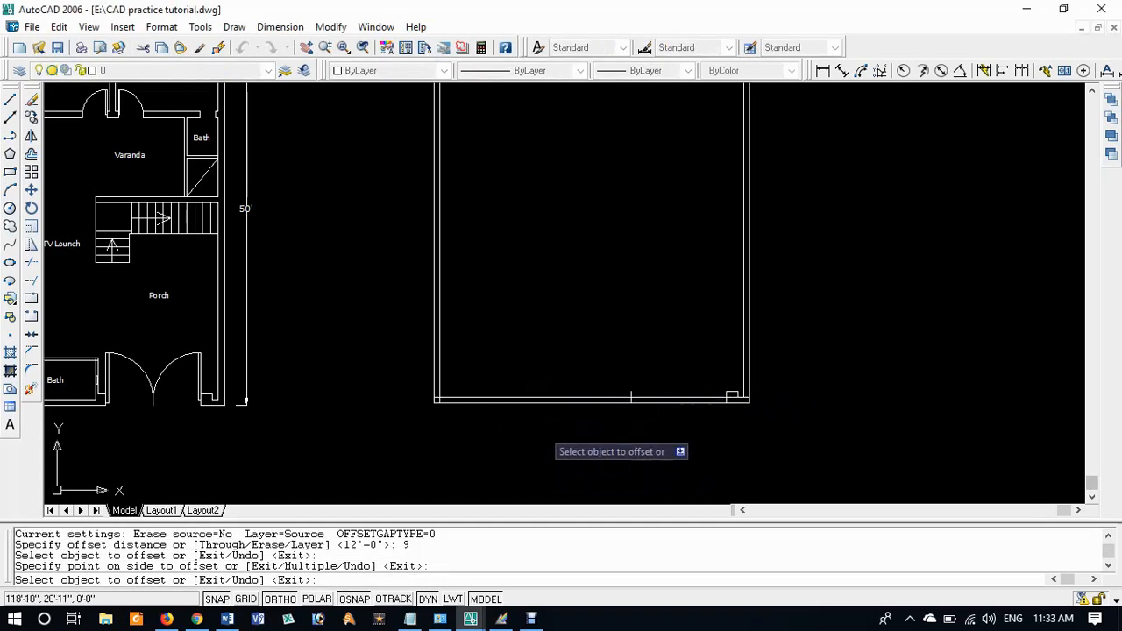
key("Return")
Step: Trim the inner front wall line to the right of the gate mark, using the mark as the cutting edge
scroll(581, 426, "up", 3)
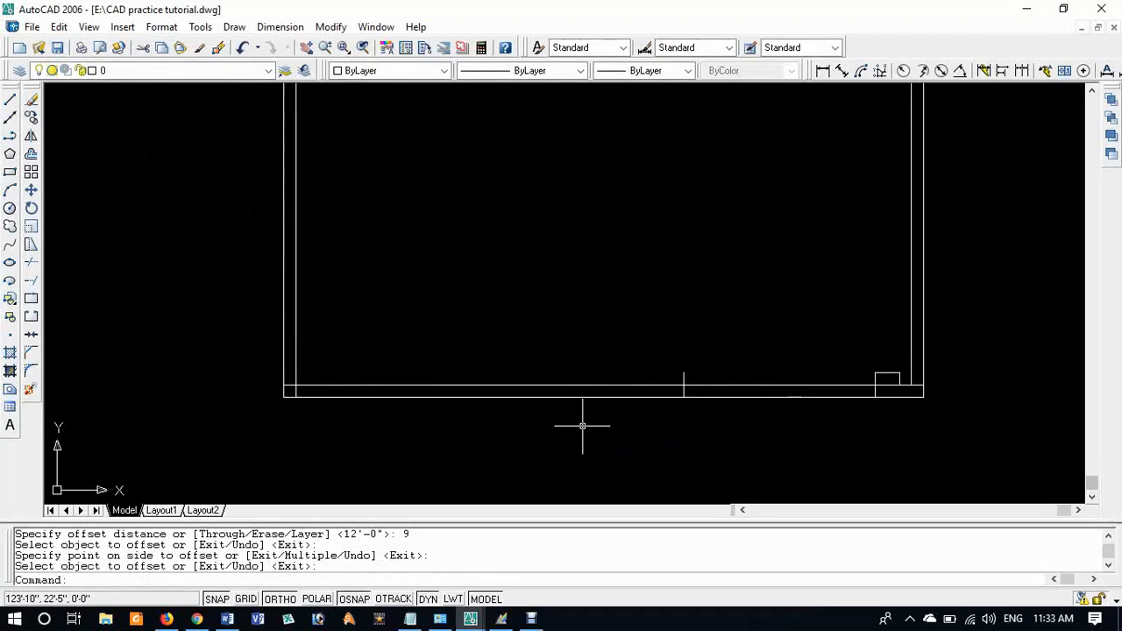
type("tr")
key("Return")
left_click(683, 380)
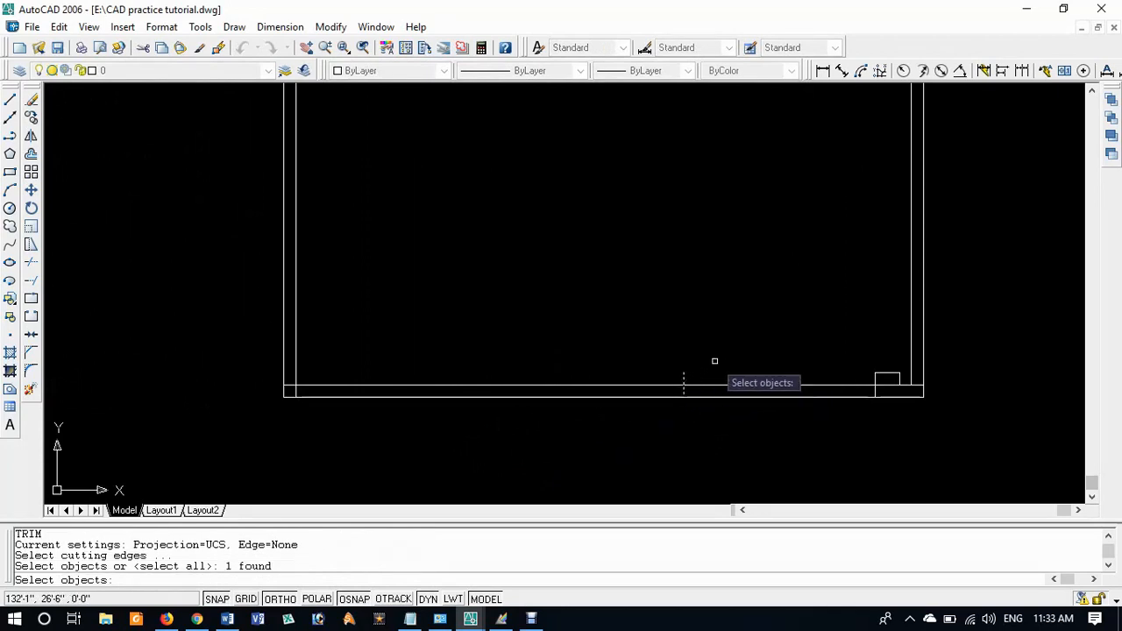
key("Return")
left_click(735, 380)
key("Return")
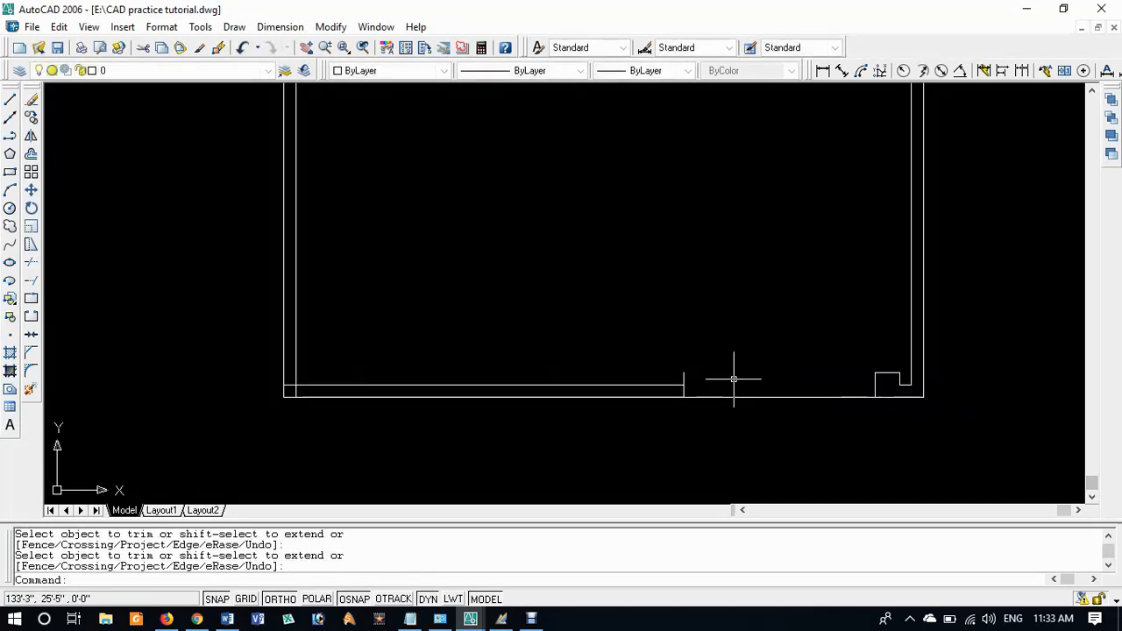
Step: Offset the gate opening mark 18" to the left to set the left gate pillar's width
scroll(716, 429, "down", 2)
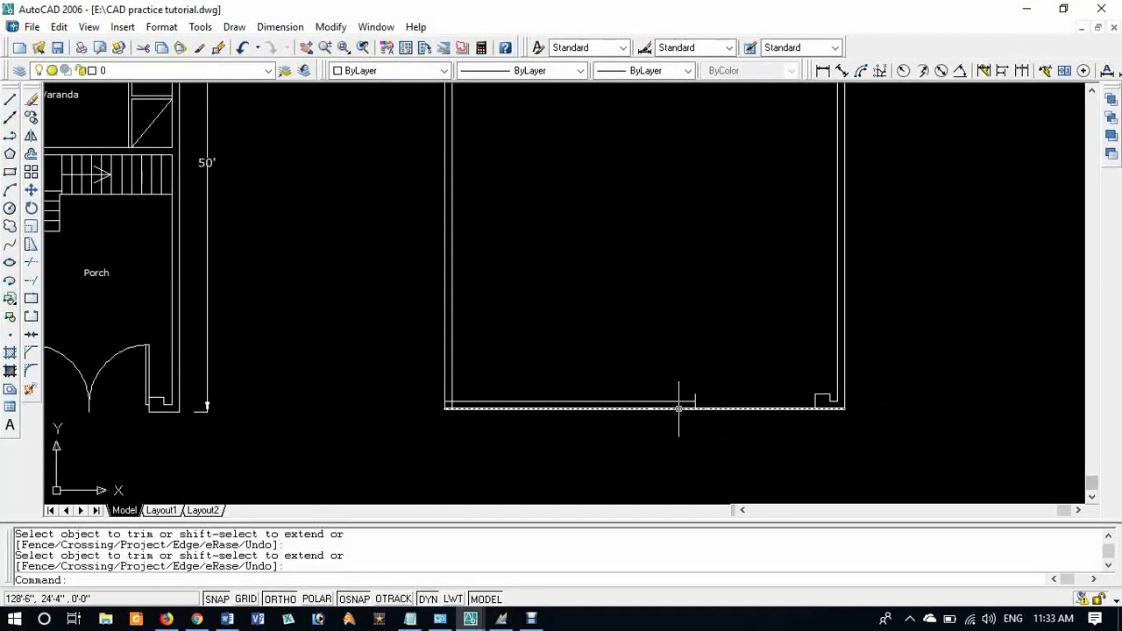
scroll(679, 407, "up", 3)
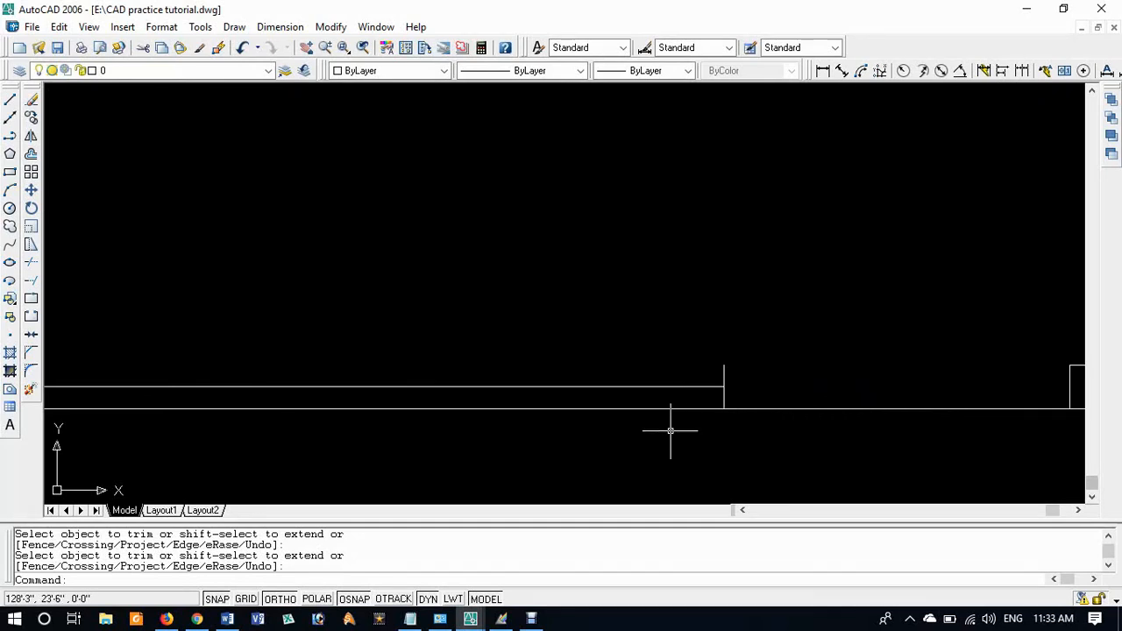
type("o")
key("Return")
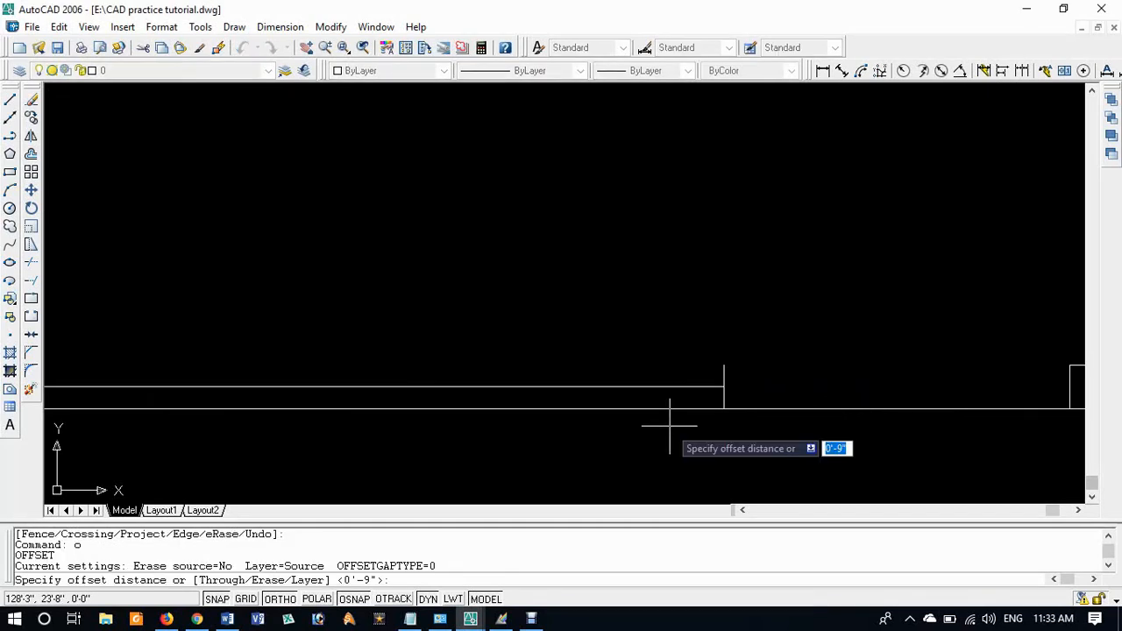
type("18")
key("Return")
left_click(720, 377)
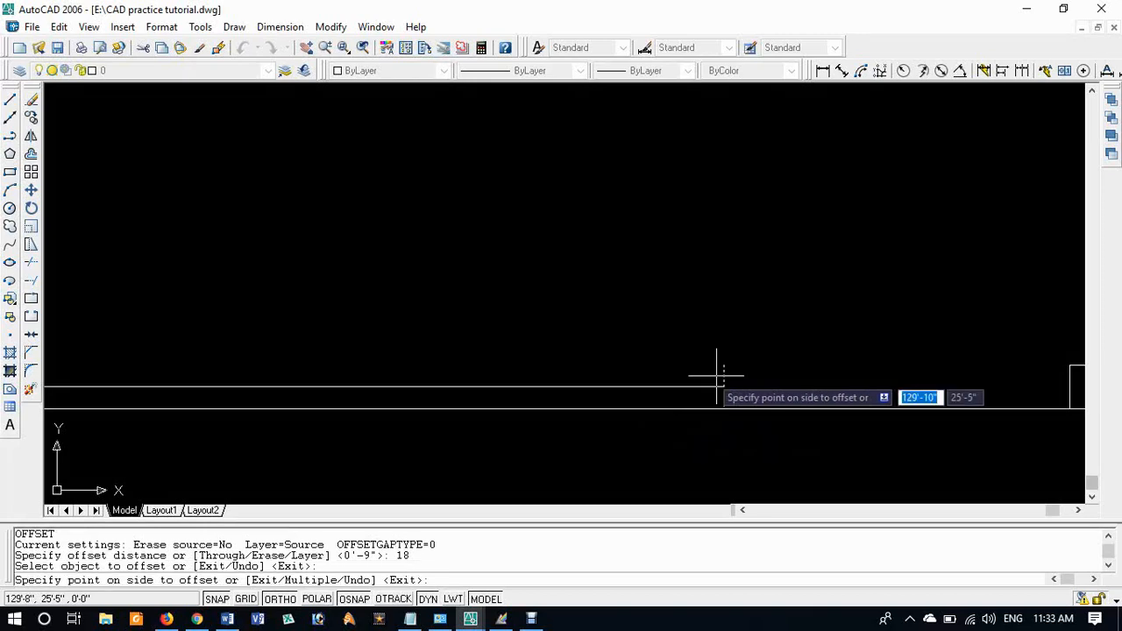
left_click(713, 383)
key("Return")
Step: Draw a horizontal line joining the upper ends of the two left pillar edges, checking against the reference plan's gate pillars
scroll(689, 439, "down", 8)
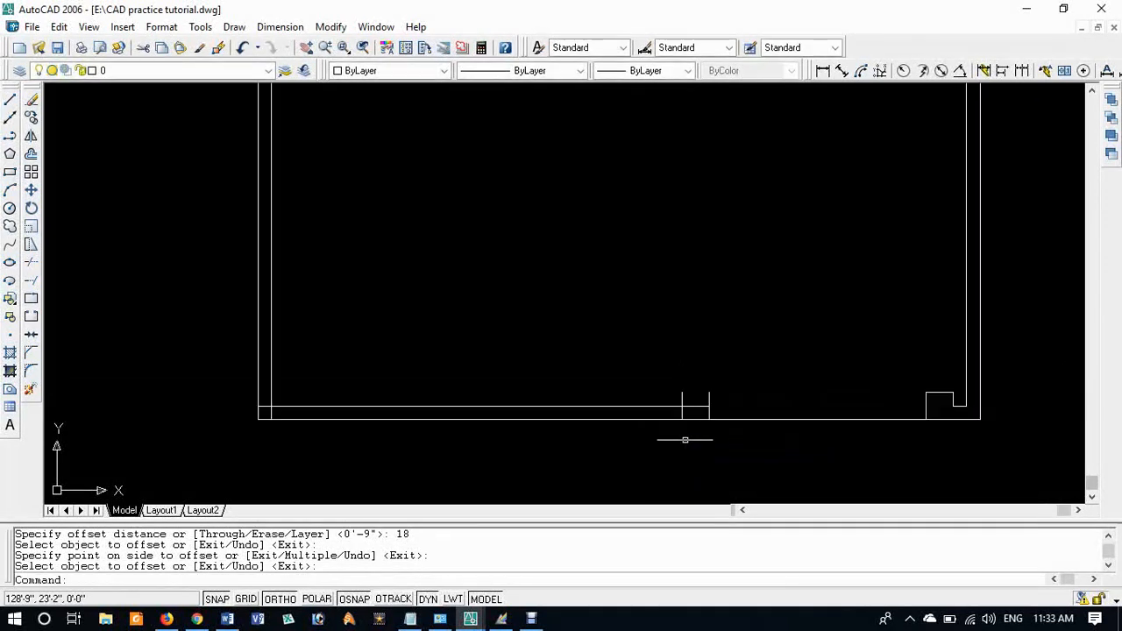
scroll(414, 433, "up", 5)
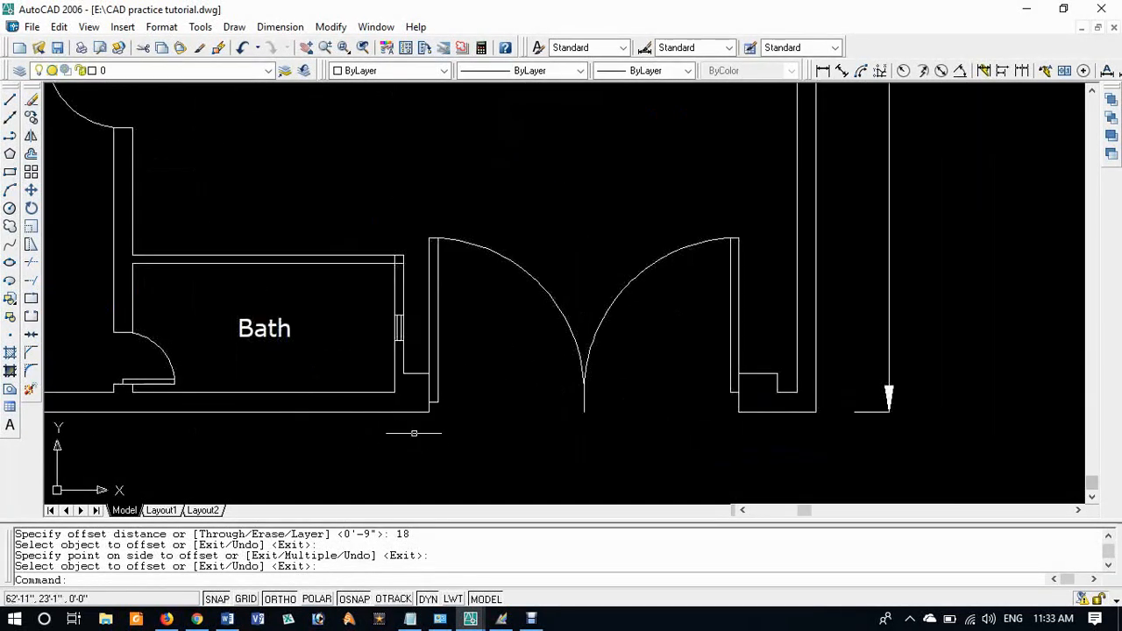
scroll(410, 381, "down", 4)
scroll(810, 409, "down", 2)
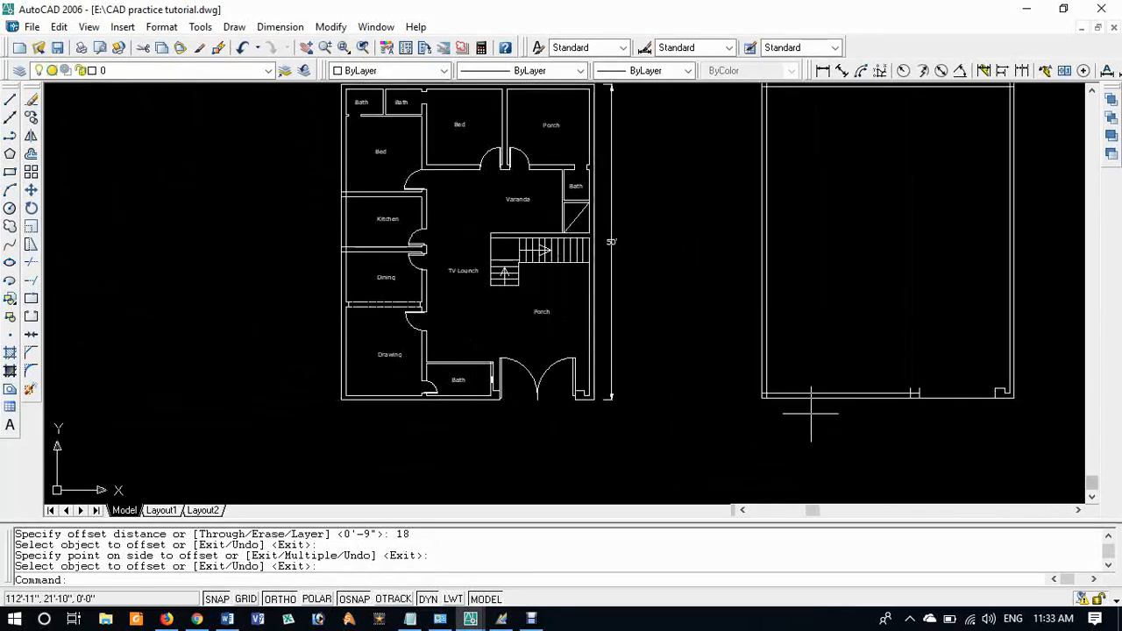
scroll(865, 395, "up", 2)
middle_click_drag(895, 416, 677, 418)
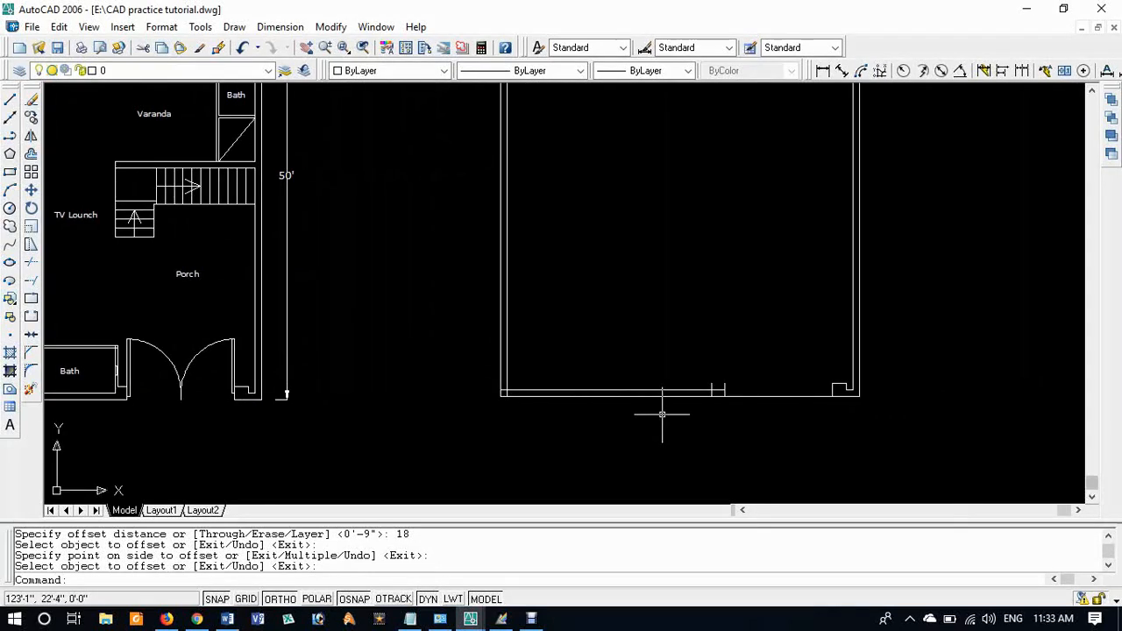
type("l")
key("Return")
left_click(724, 383)
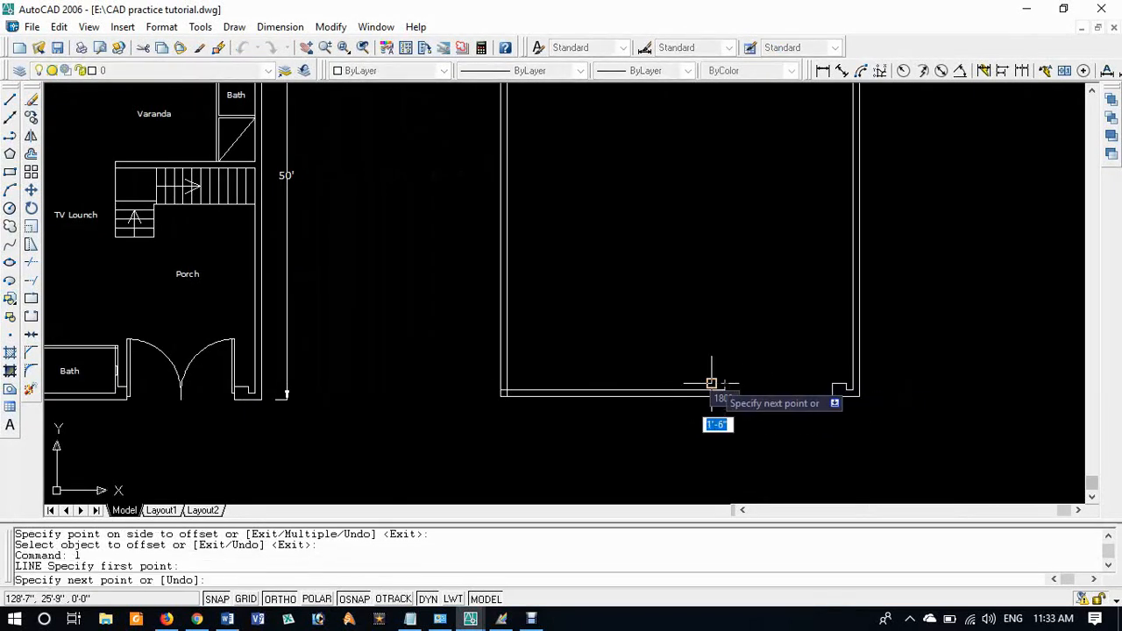
left_click(711, 383)
key("Return")
Step: Trim the inner front wall line where it runs through the left gate pillar
scroll(705, 402, "up", 4)
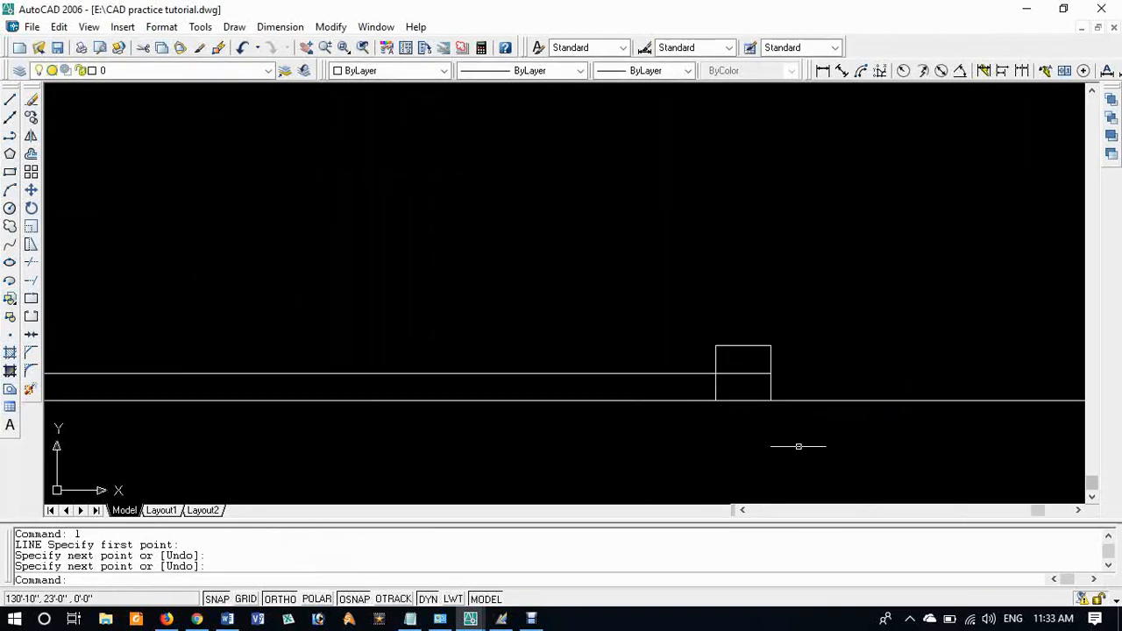
type("tr")
key("Return")
key("Return")
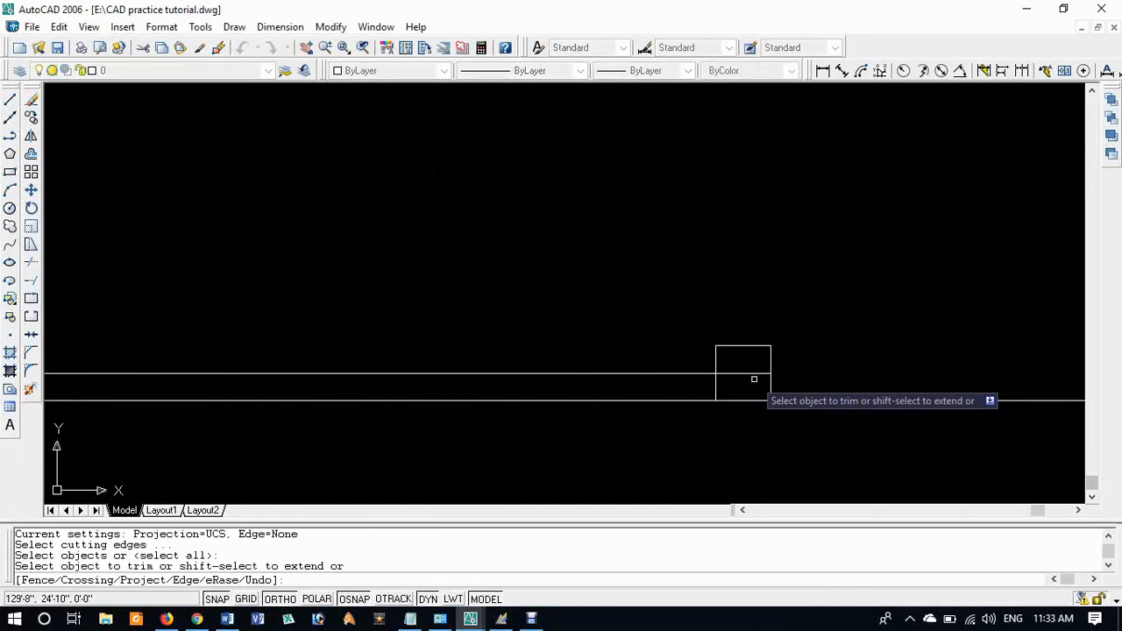
left_click(748, 374)
key("Return")
Step: Trim the left gate pillar's left edge between the inner and outer front wall lines
scroll(774, 386, "down", 1)
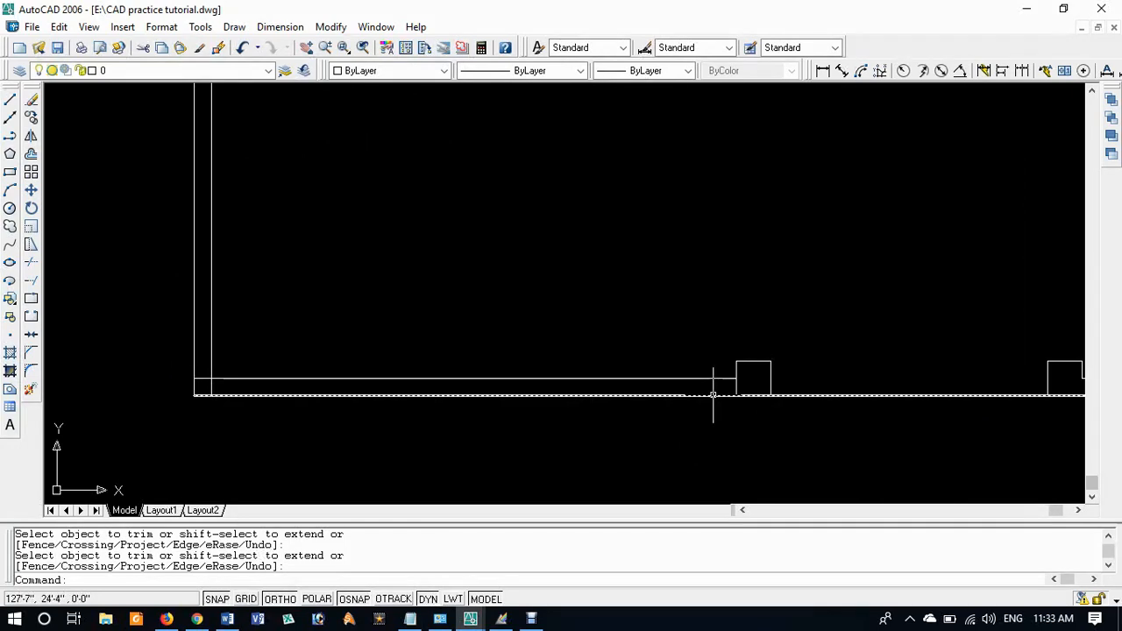
type("tr")
key("Return")
key("Return")
scroll(719, 399, "up", 3)
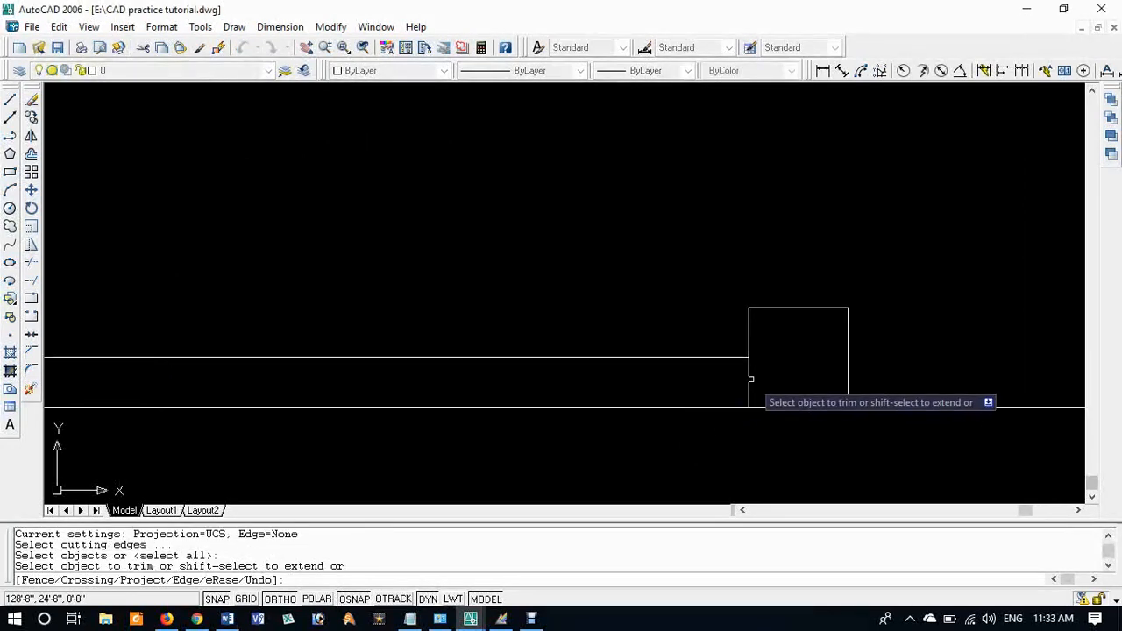
left_click(762, 377)
left_click(714, 379)
scroll(714, 379, "down", 2)
scroll(772, 426, "down", 2)
key("Return")
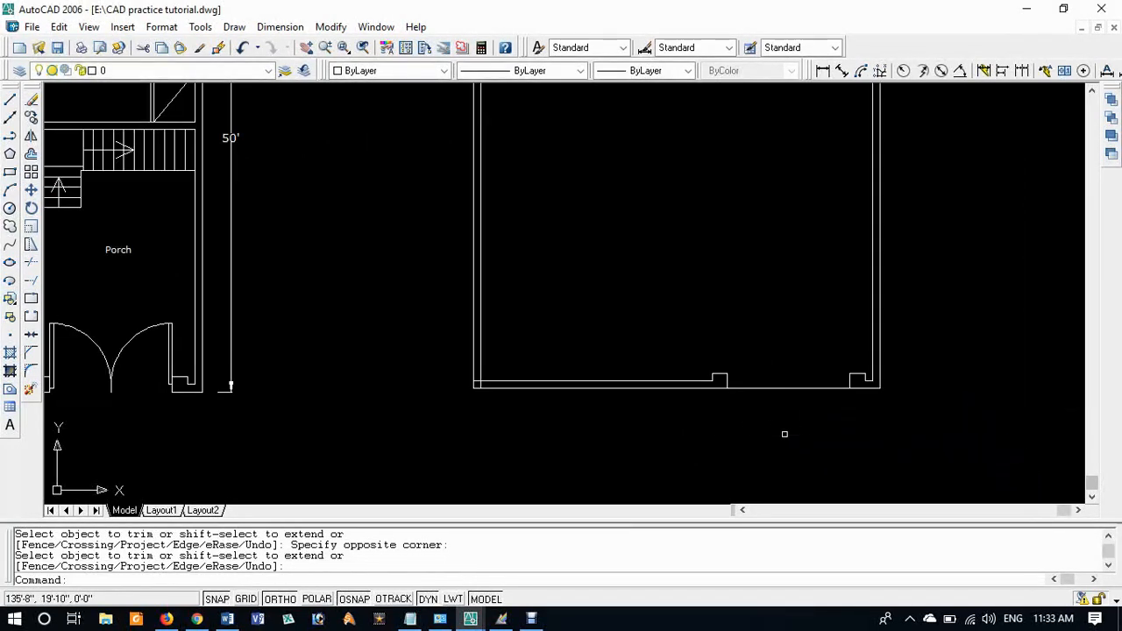
scroll(763, 399, "down", 1)
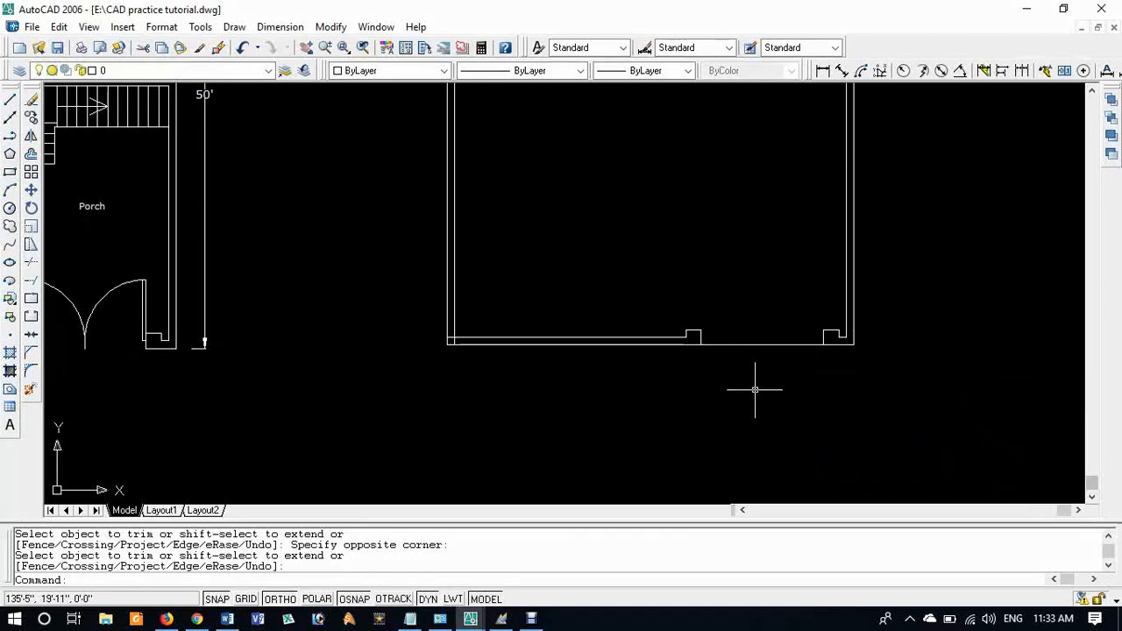
type("tr")
key("Return")
key("Return")
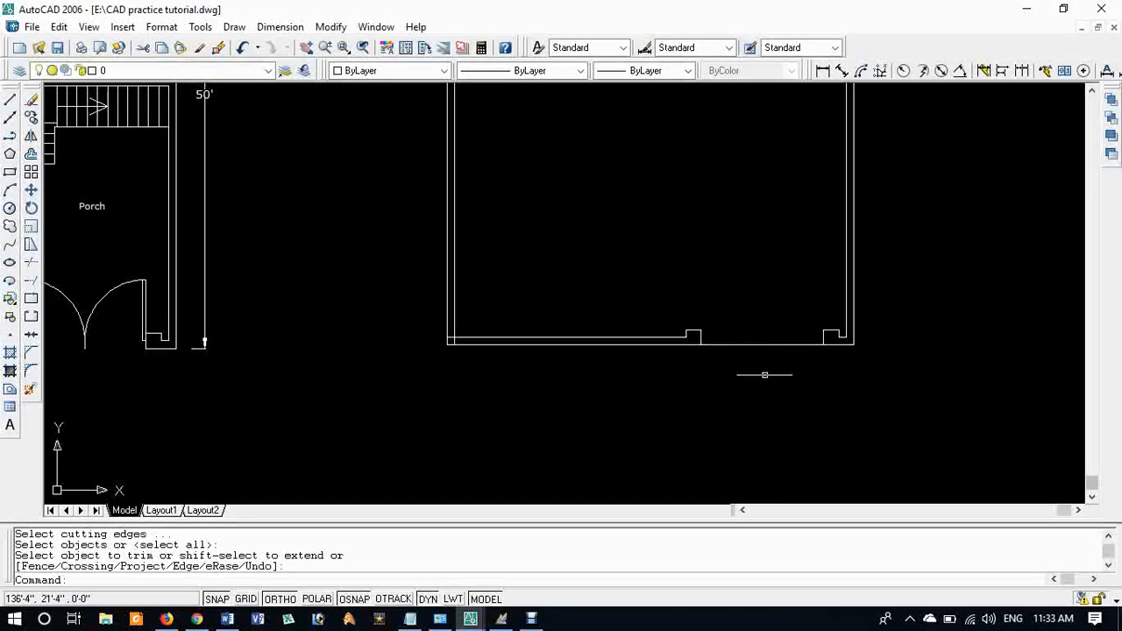
key("Escape")
key("Escape")
Step: Trim the outer front wall line between the two gate pillars to open the gateway
type("tr")
key("Return")
key("Return")
left_click(782, 385)
left_click(742, 306)
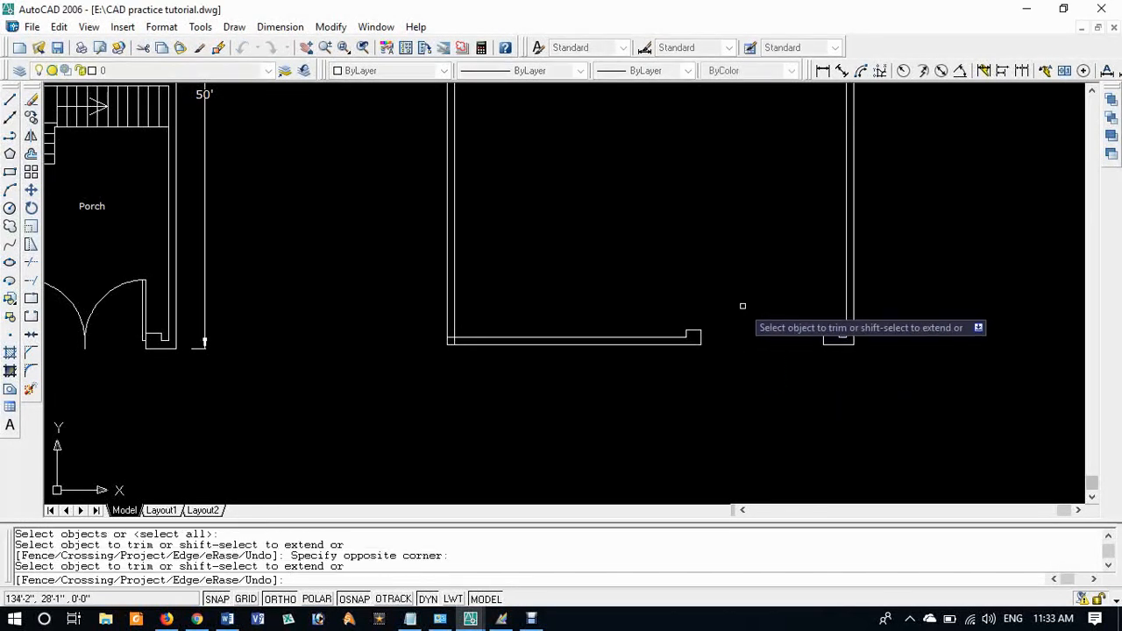
key("Return")
Step: Examine the bath beside the gate in the reference plan, together with the adjoining drawing room and porch
middle_click_drag(763, 251, 729, 332)
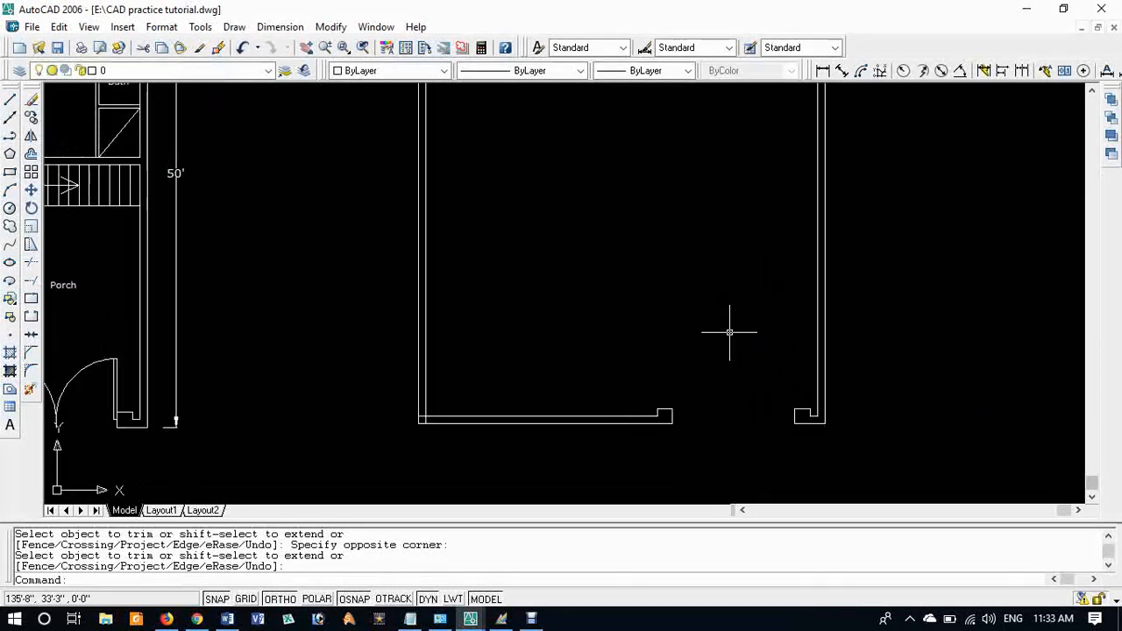
scroll(719, 316, "down", 2)
scroll(719, 318, "up", 2)
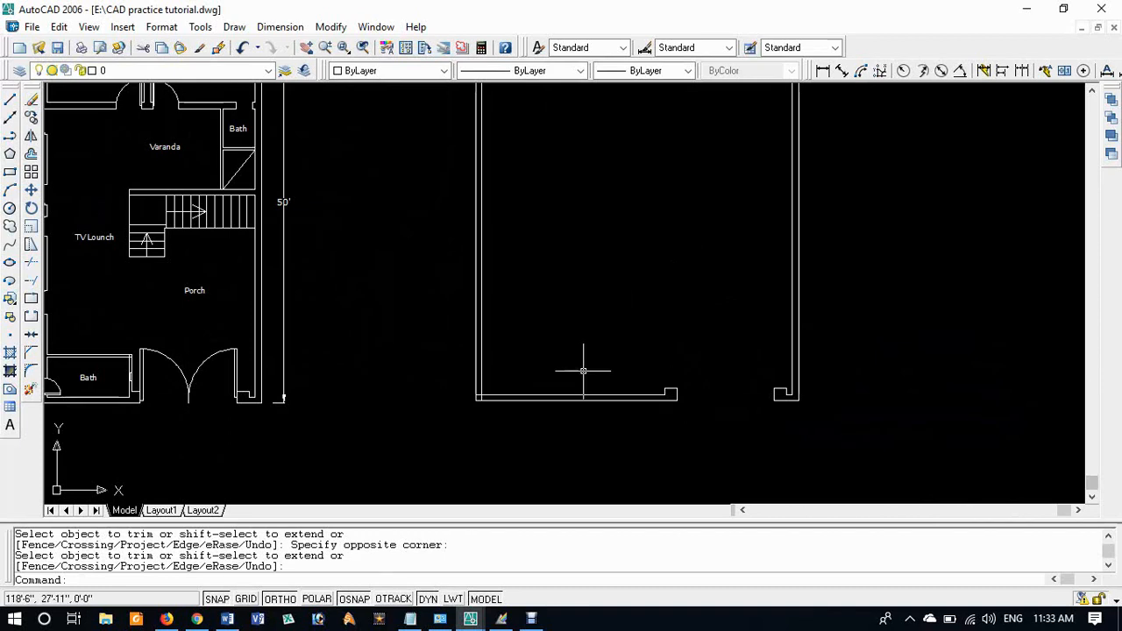
scroll(373, 376, "down", 2)
scroll(179, 377, "up", 3)
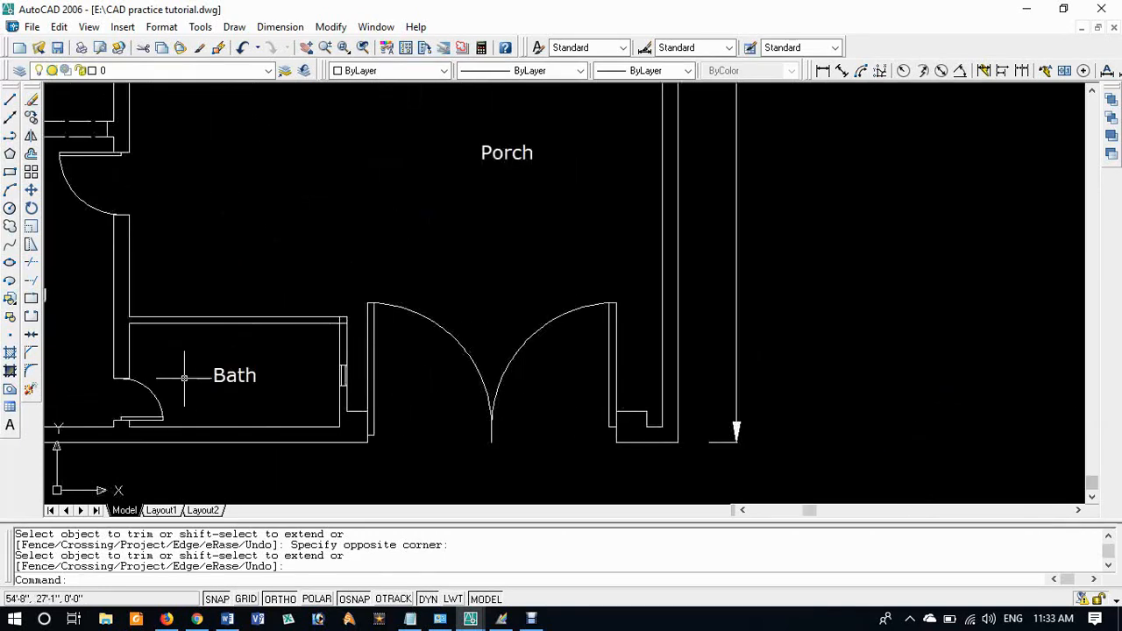
middle_click_drag(184, 378, 377, 340)
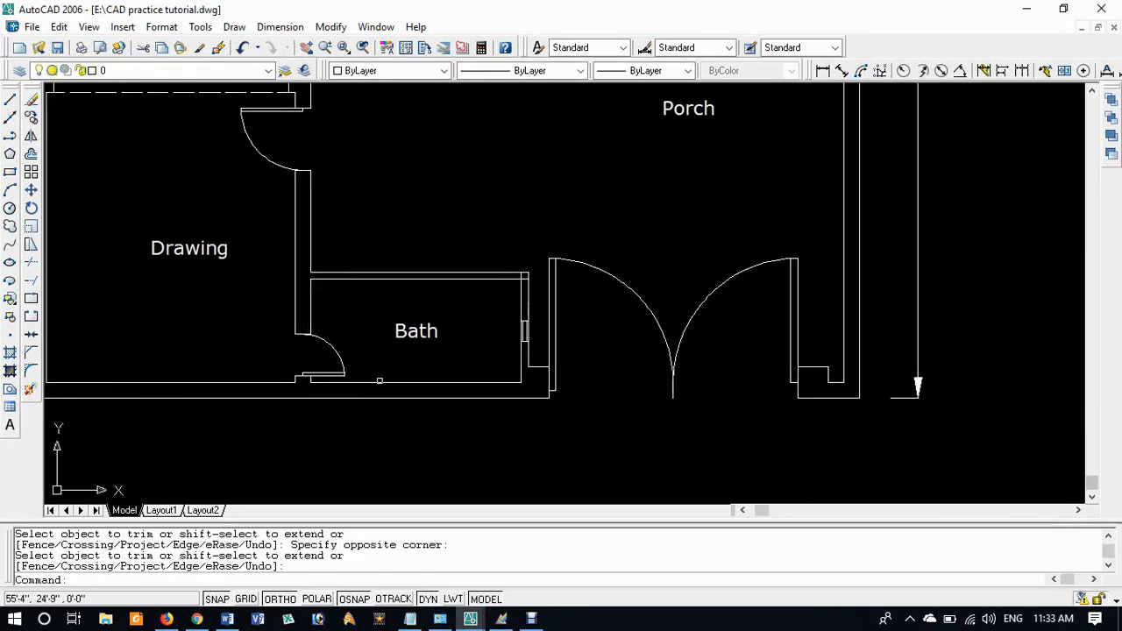
scroll(355, 315, "down", 1)
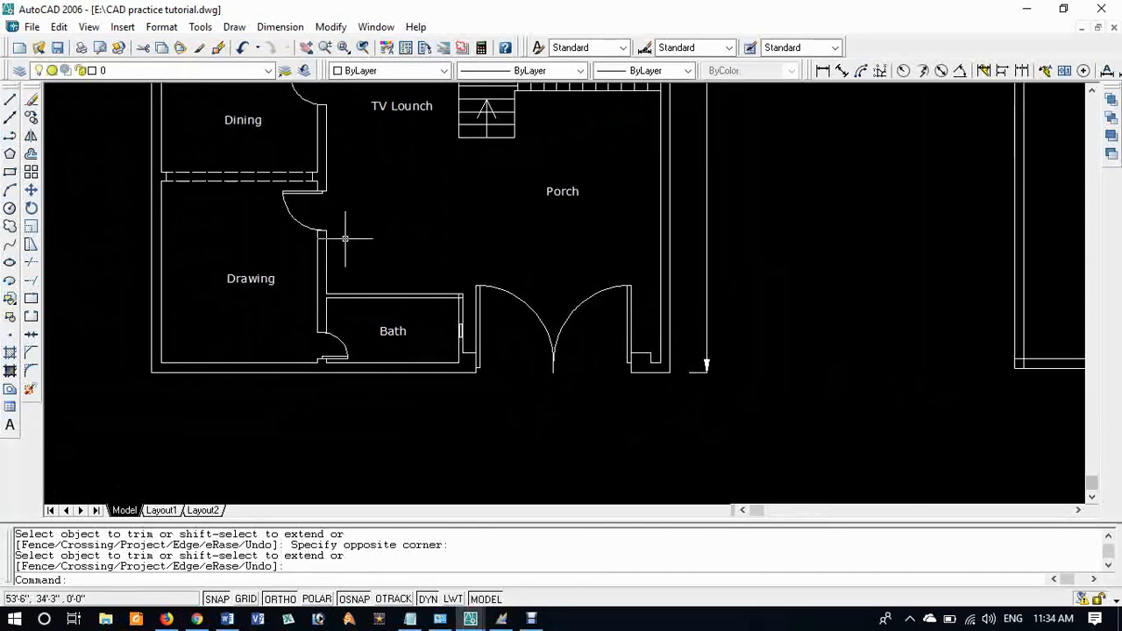
middle_click_drag(358, 238, 333, 385)
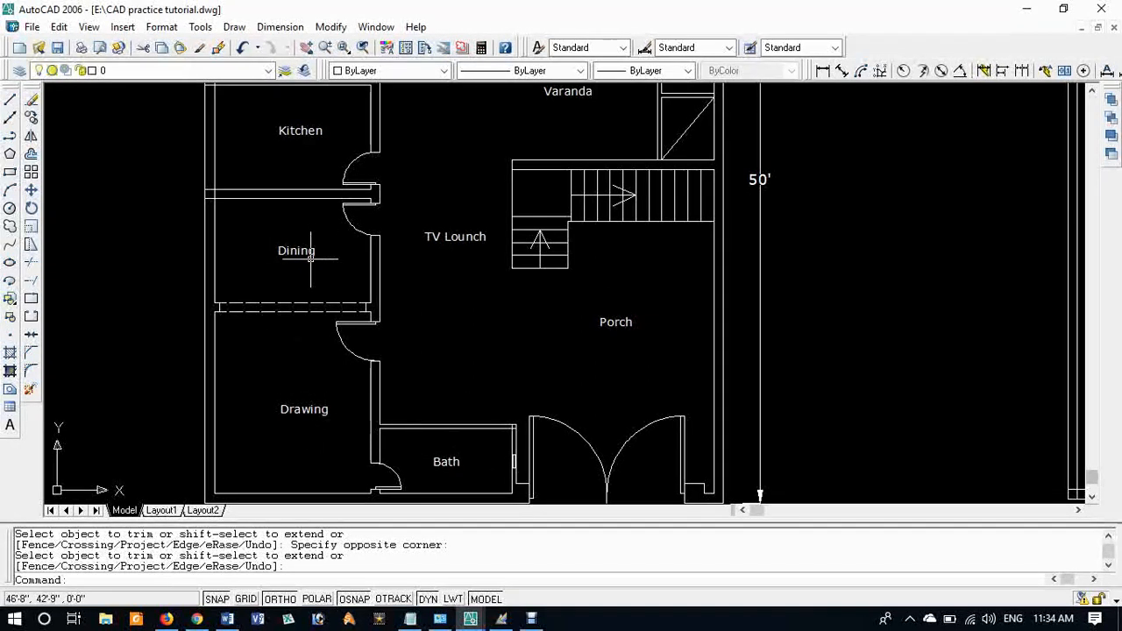
scroll(333, 263, "down", 5)
scroll(631, 343, "up", 6)
scroll(309, 327, "down", 4)
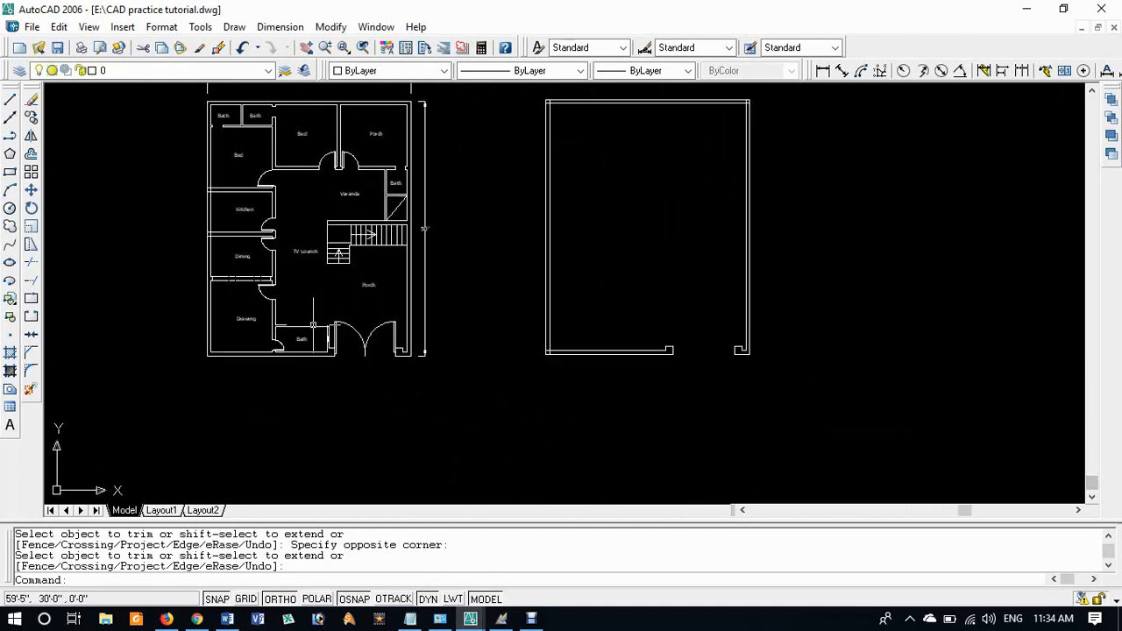
scroll(305, 329, "up", 6)
middle_click_drag(305, 344, 366, 241)
scroll(335, 277, "up", 3)
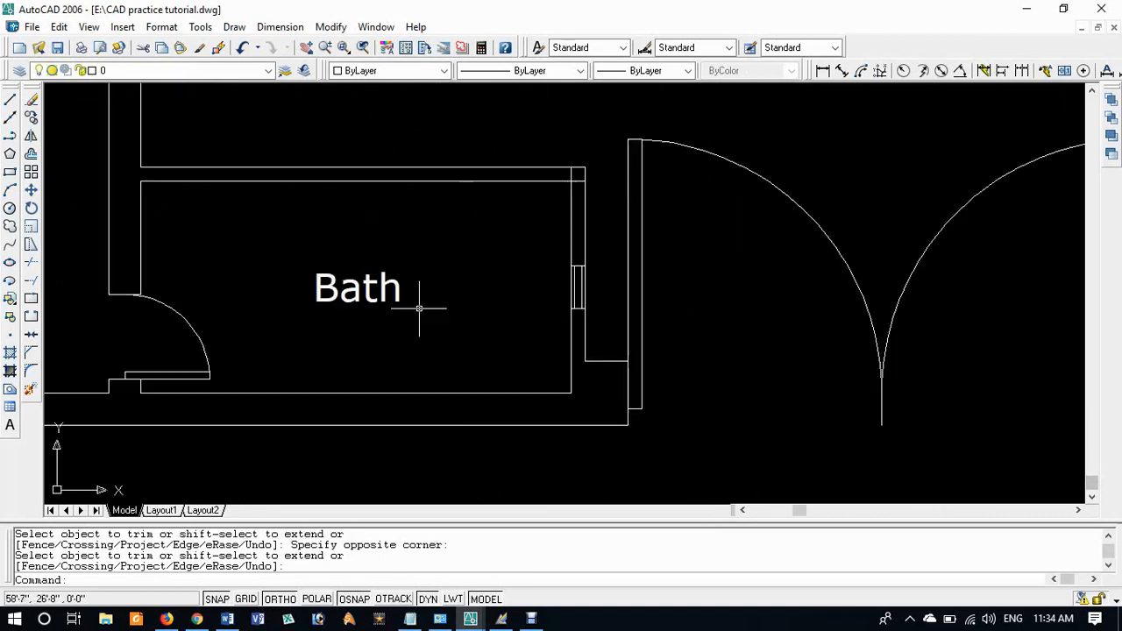
scroll(420, 310, "down", 2)
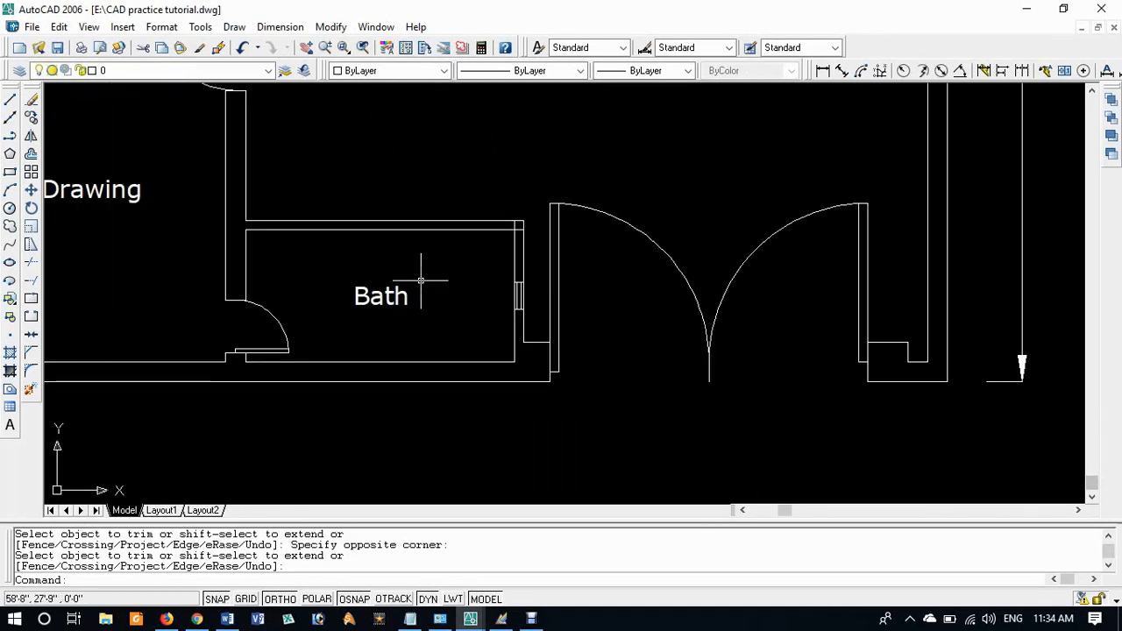
Step: Measure the reference bath's interior diagonally from its upper right inner corner to its lower left inner corner
type("di")
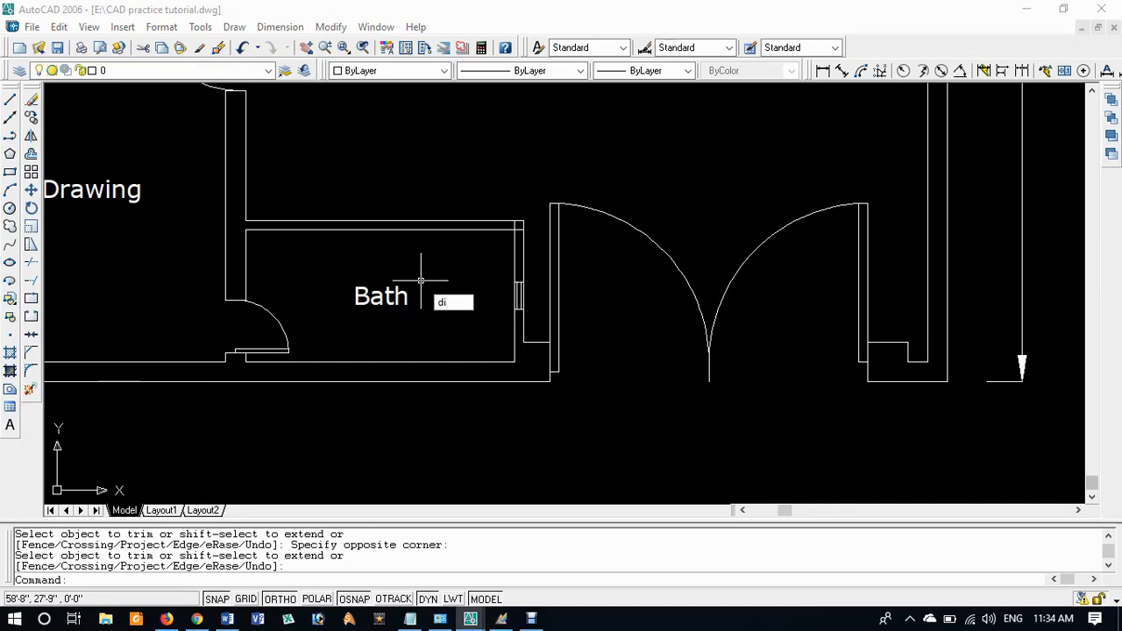
key("Return")
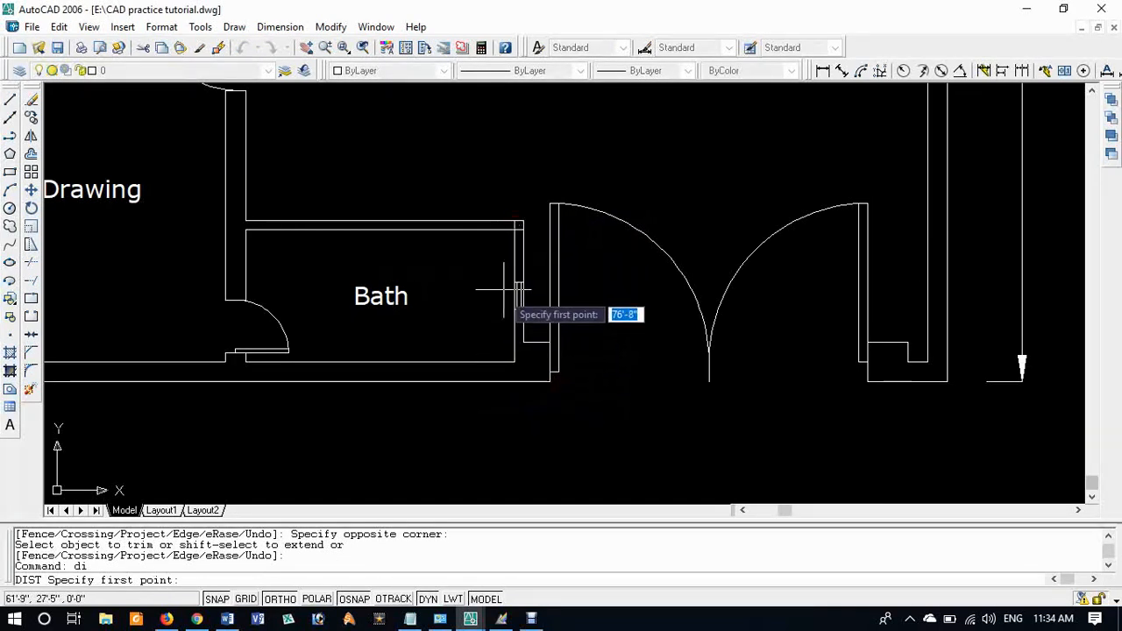
left_click(514, 229)
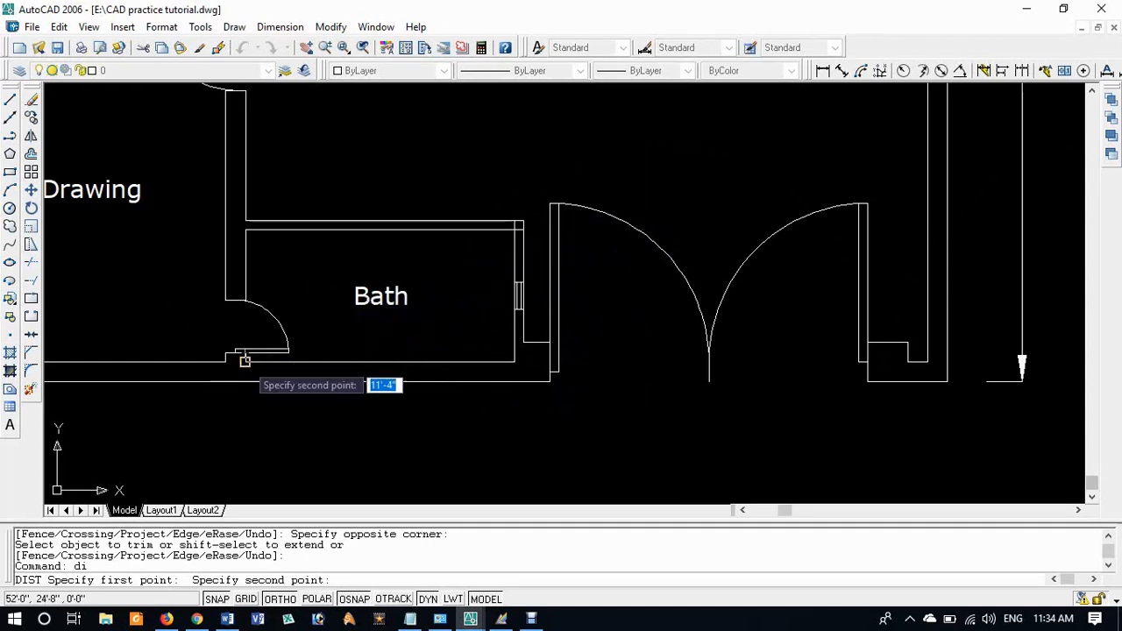
left_click(244, 361)
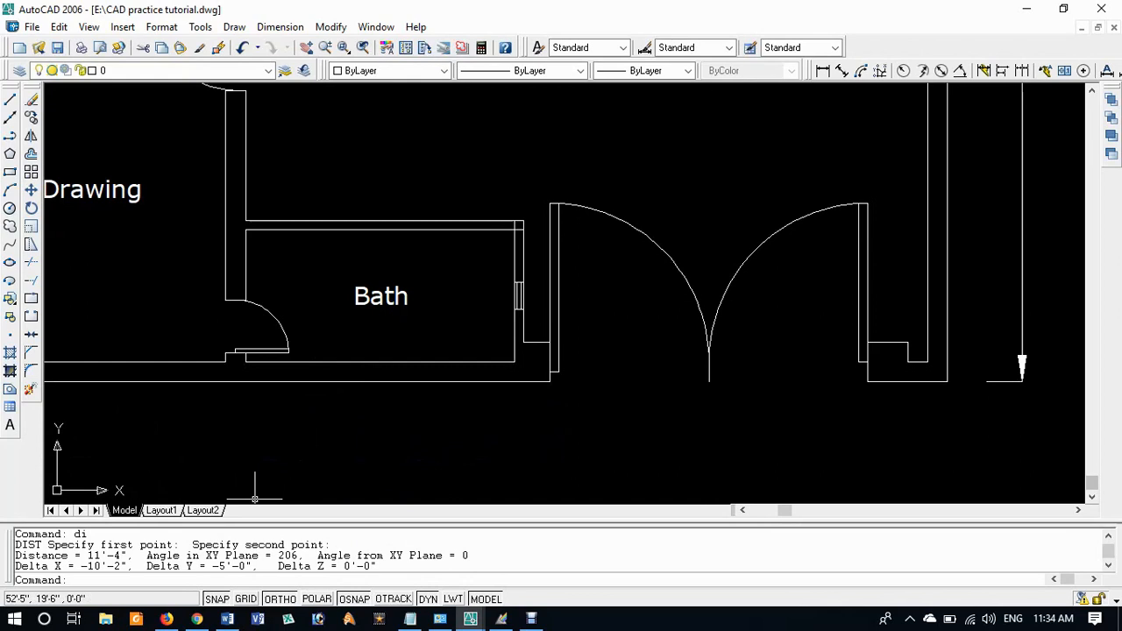
Step: Offset the inner front wall line 5' upward into the new plan for the bath's upper wall
scroll(653, 421, "down", 5)
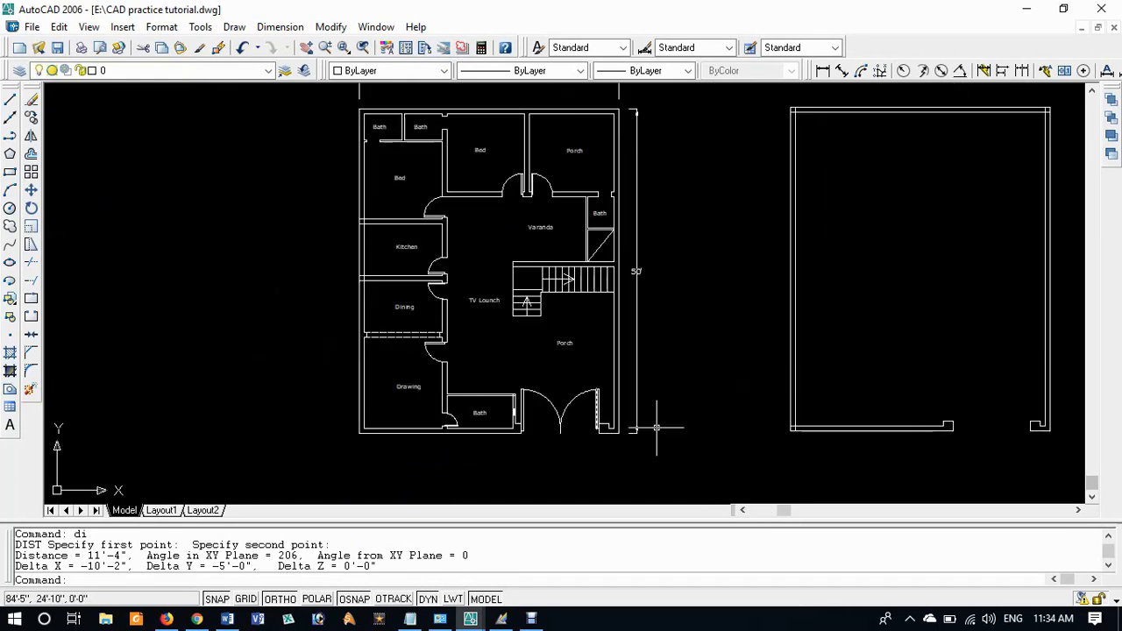
scroll(684, 373, "up", 5)
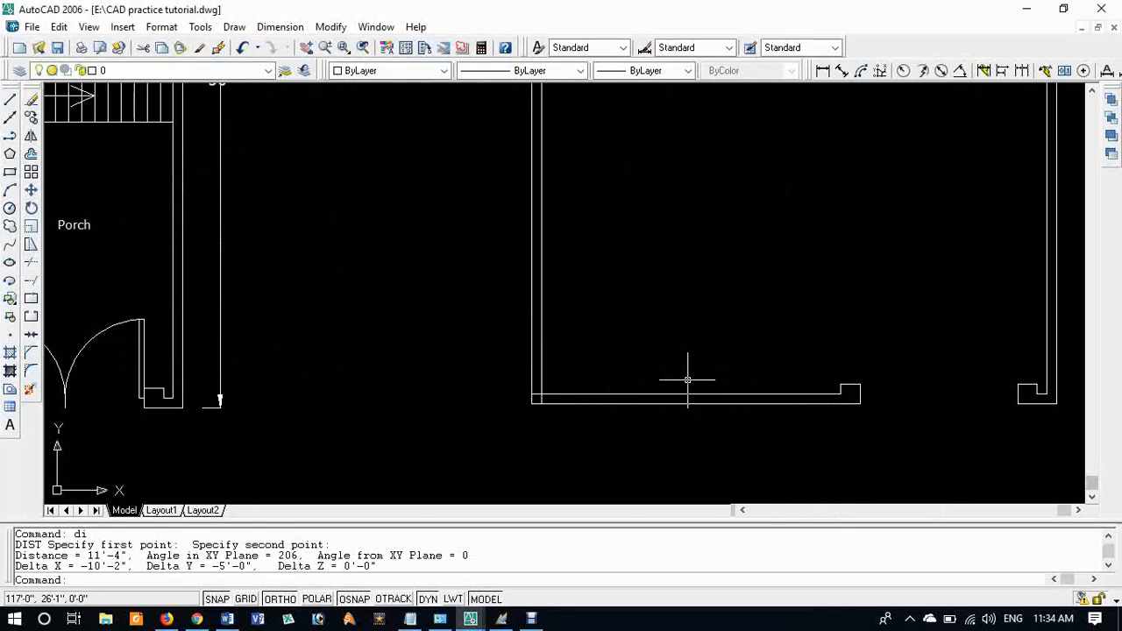
type("o")
key("Return")
type("5")
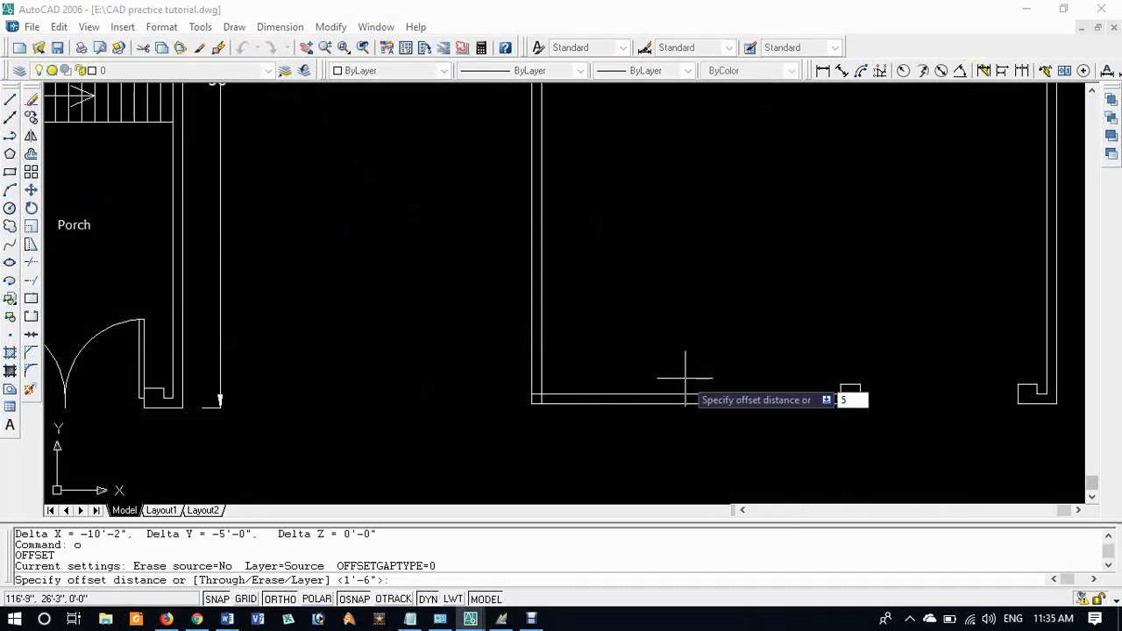
key("Return")
left_click(686, 397)
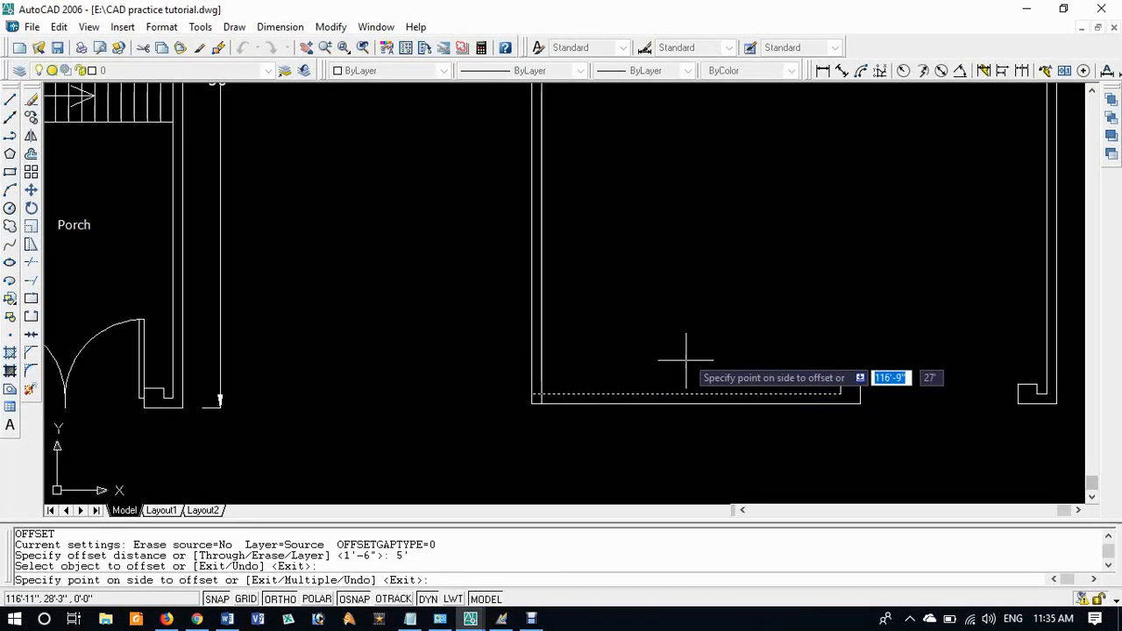
left_click(687, 339)
scroll(671, 335, "down", 5)
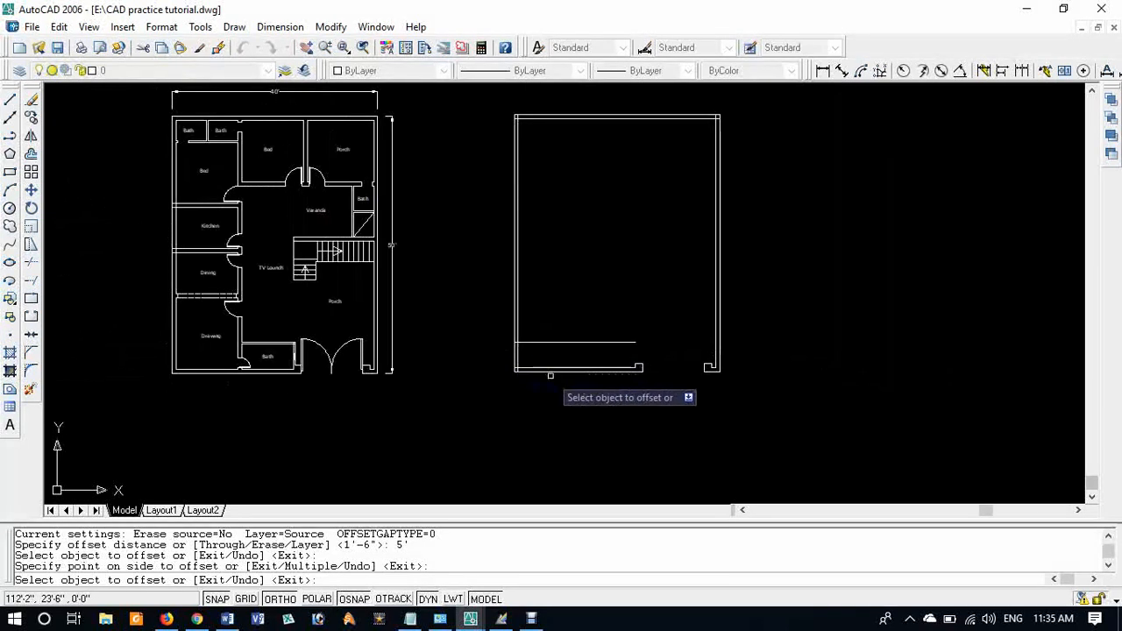
scroll(558, 341, "up", 4)
key("Return")
Step: Offset the bath's upper wall line 4" upward to give the wall its thickness, checking against the reference bath
middle_click_drag(49, 338, 496, 338)
scroll(496, 338, "up", 3)
scroll(394, 263, "up", 1)
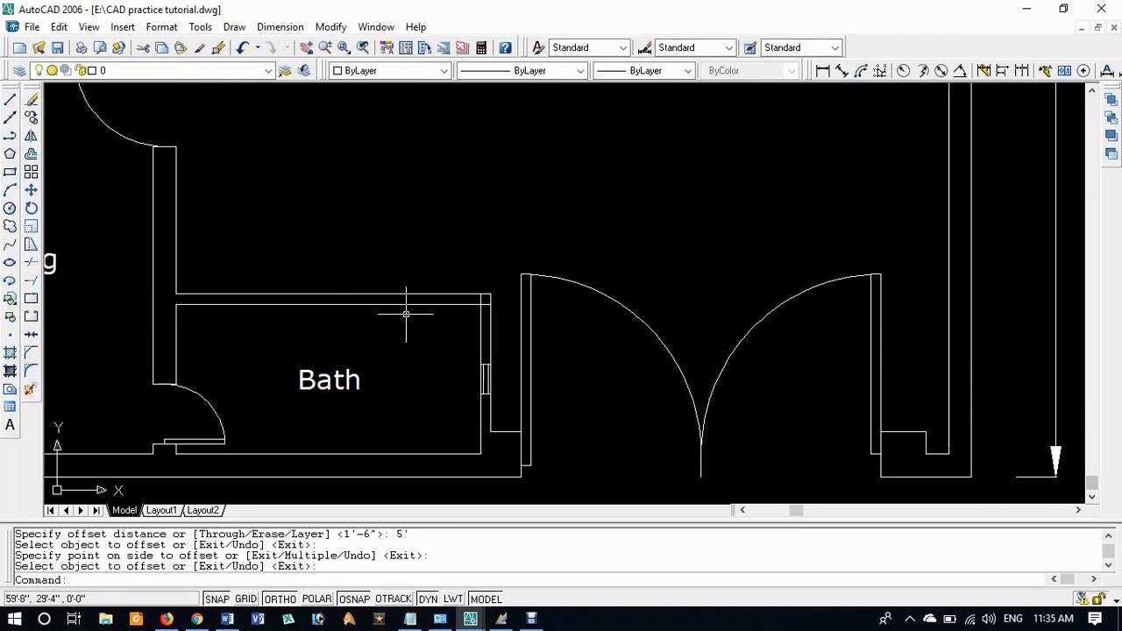
scroll(408, 313, "down", 3)
middle_click_drag(796, 336, 383, 370)
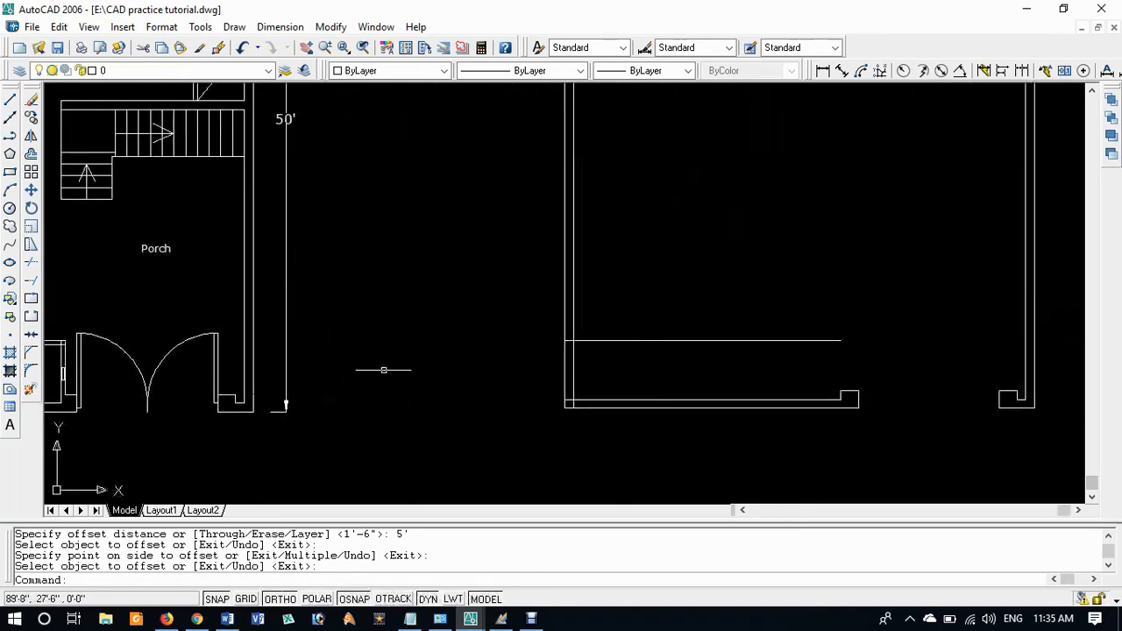
type("o")
key("Return")
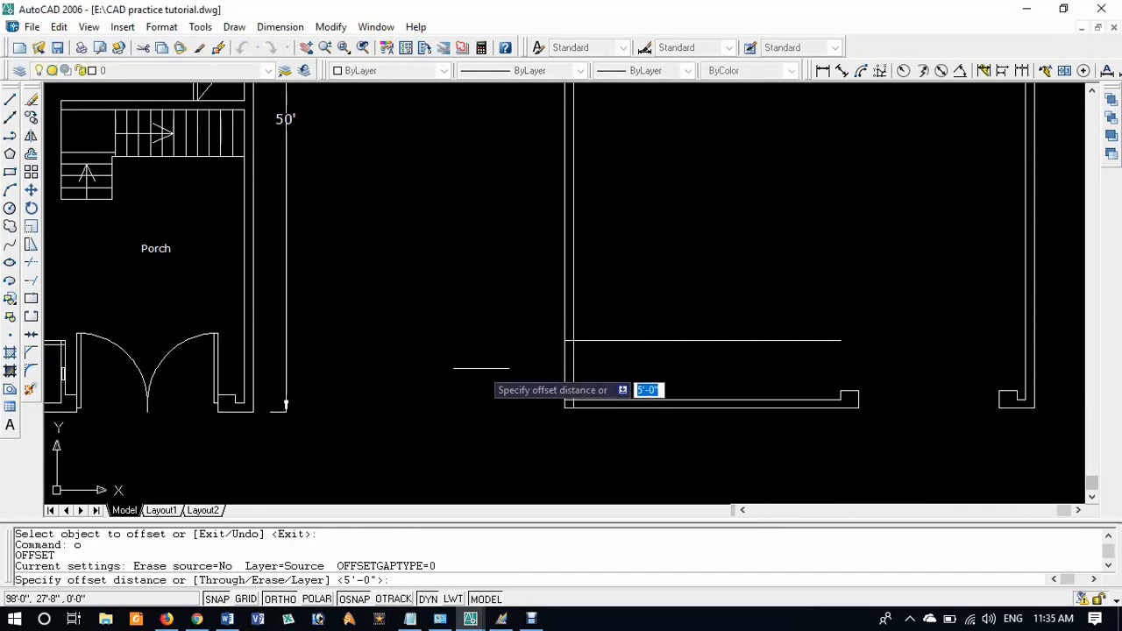
type("4")
key("Return")
left_click(726, 338)
left_click(715, 311)
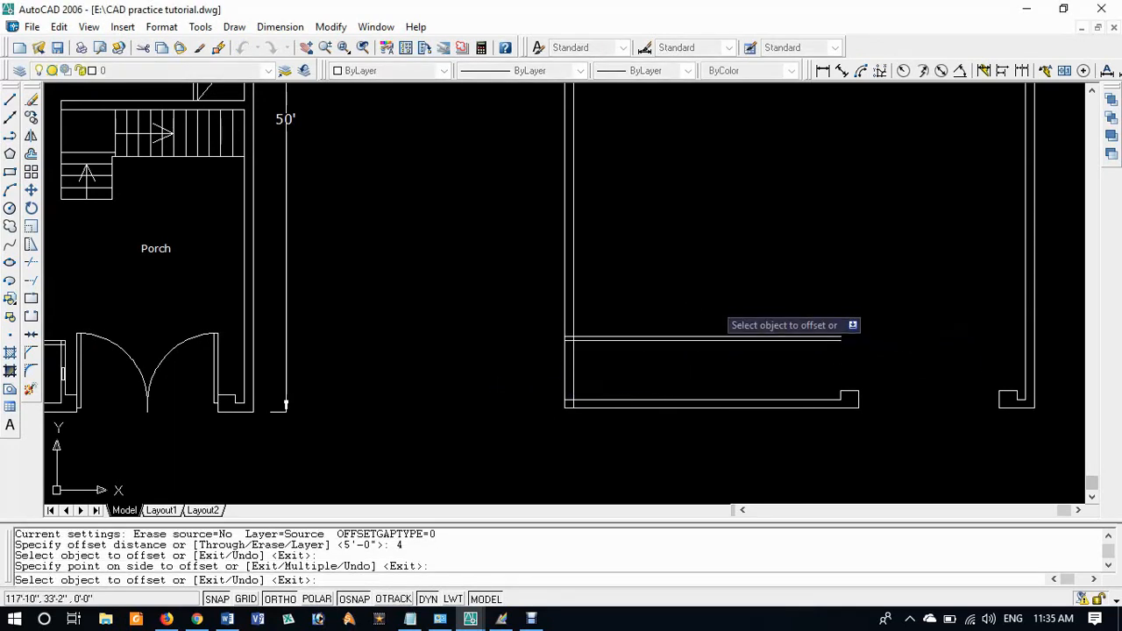
key("Return")
Step: Measure the drawing room's inner width in the reference plan along the dashed line separating it from the dining room
scroll(444, 334, "down", 2)
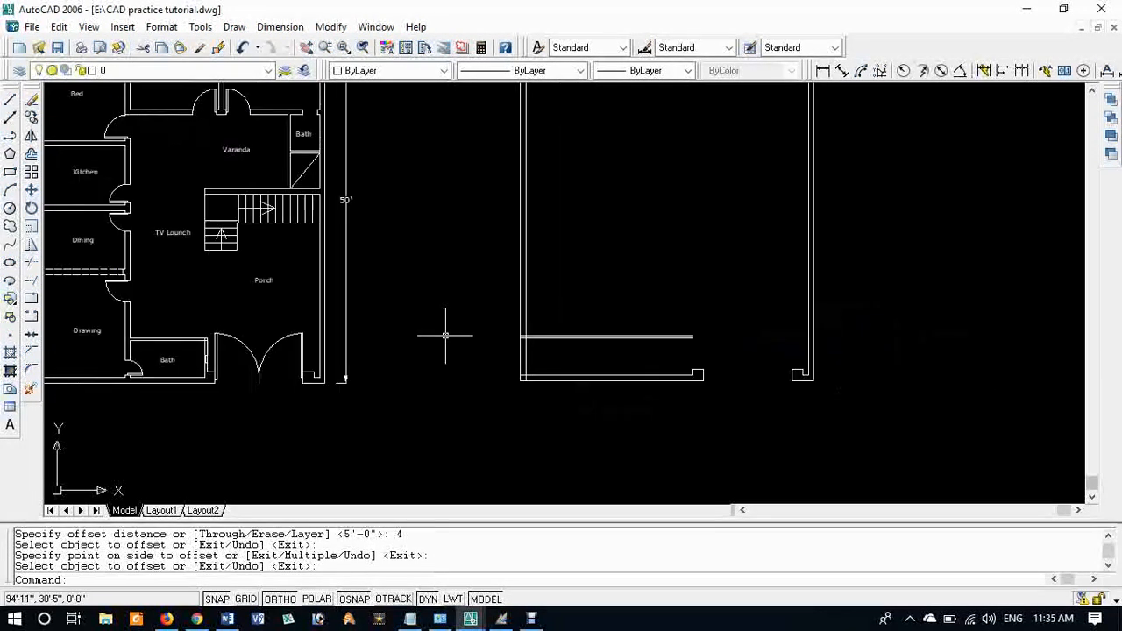
middle_click_drag(318, 341, 507, 342)
scroll(399, 339, "up", 3)
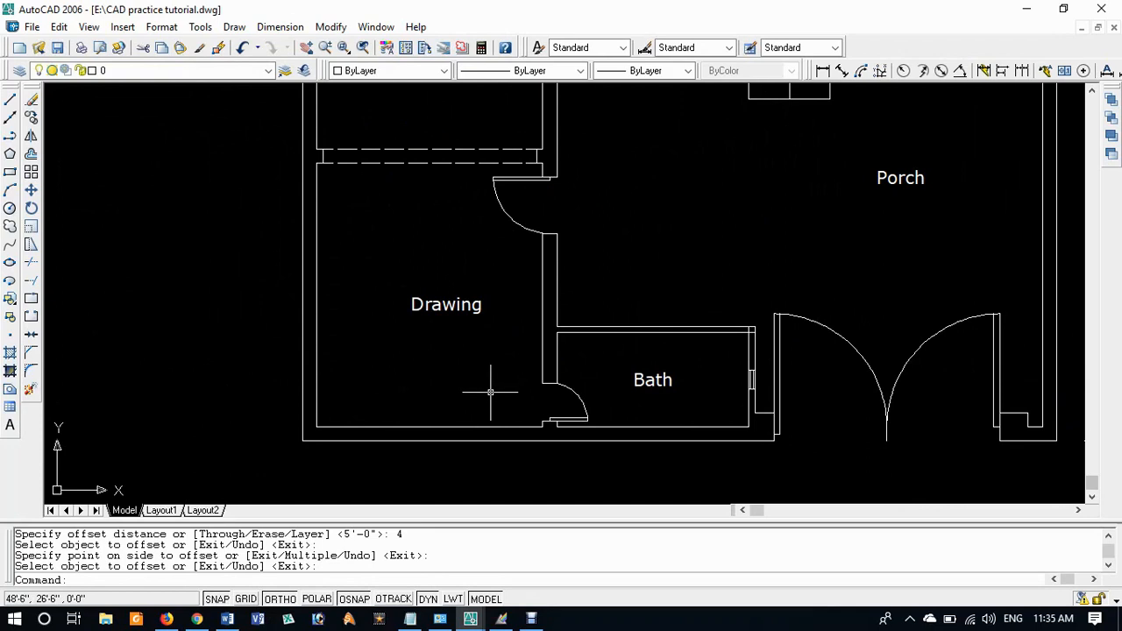
scroll(570, 350, "down", 5)
scroll(860, 357, "up", 4)
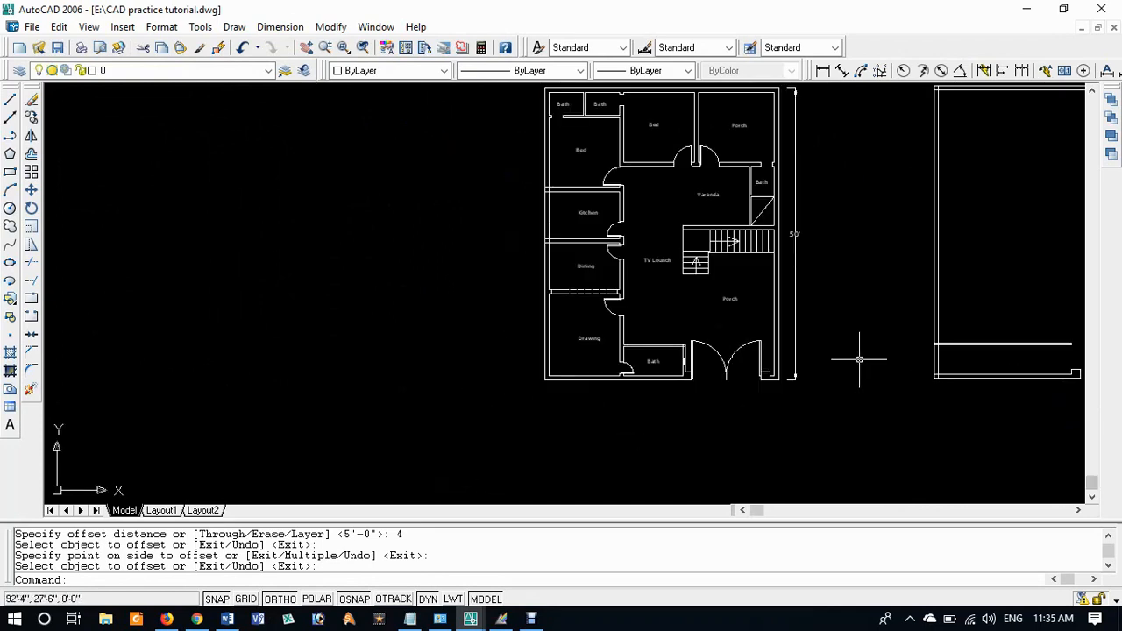
scroll(465, 351, "up", 3)
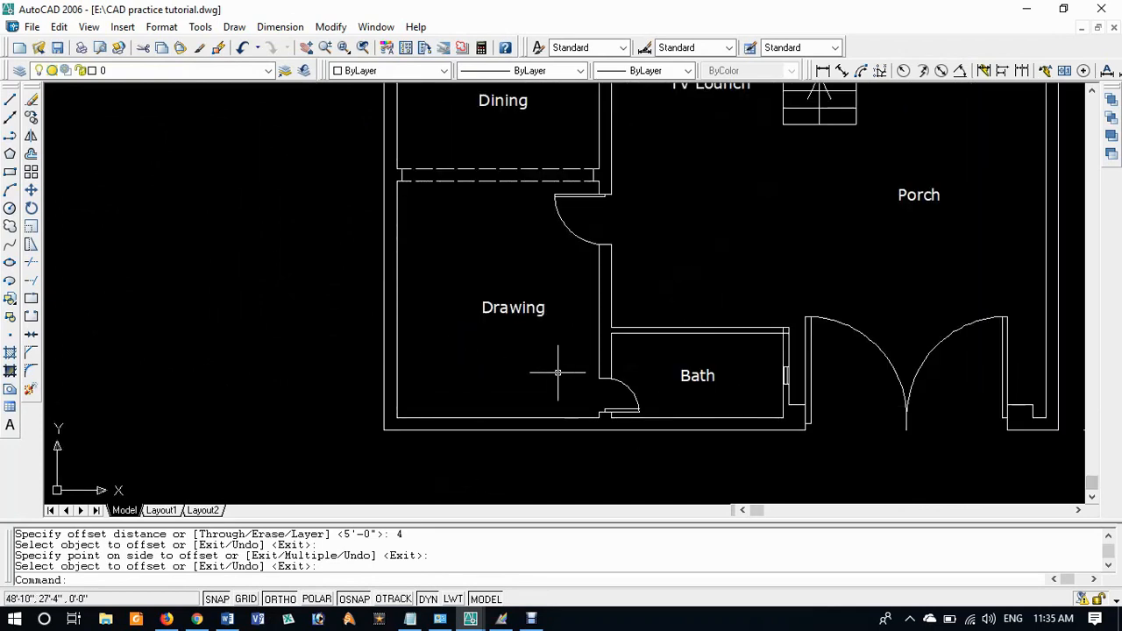
middle_click_drag(553, 371, 464, 319)
middle_click_drag(479, 256, 470, 299)
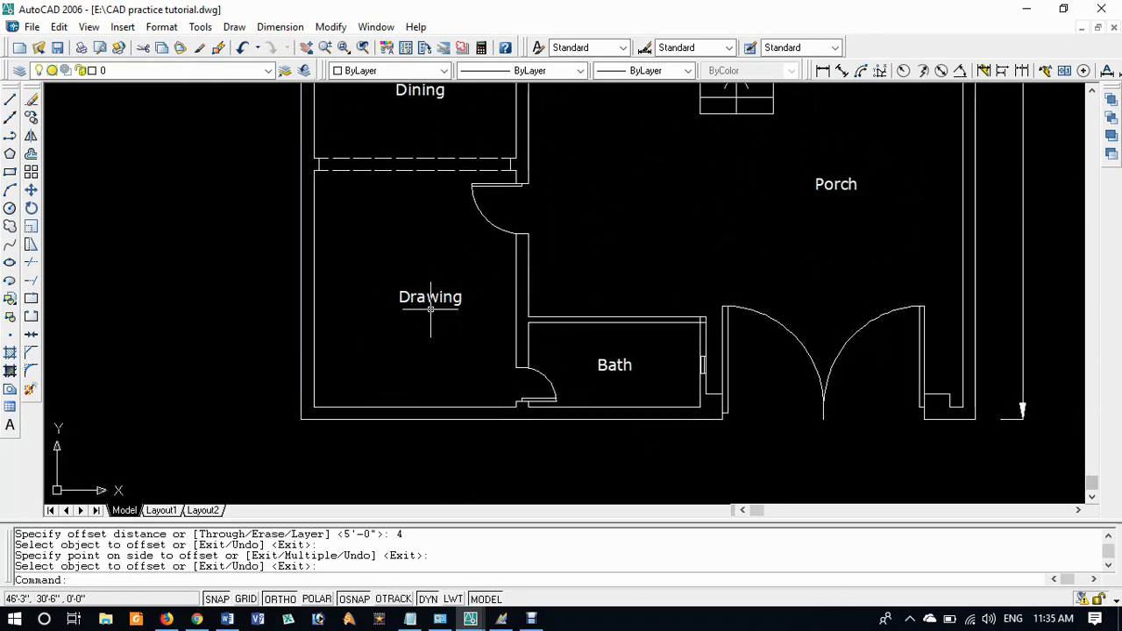
type("di")
key("Return")
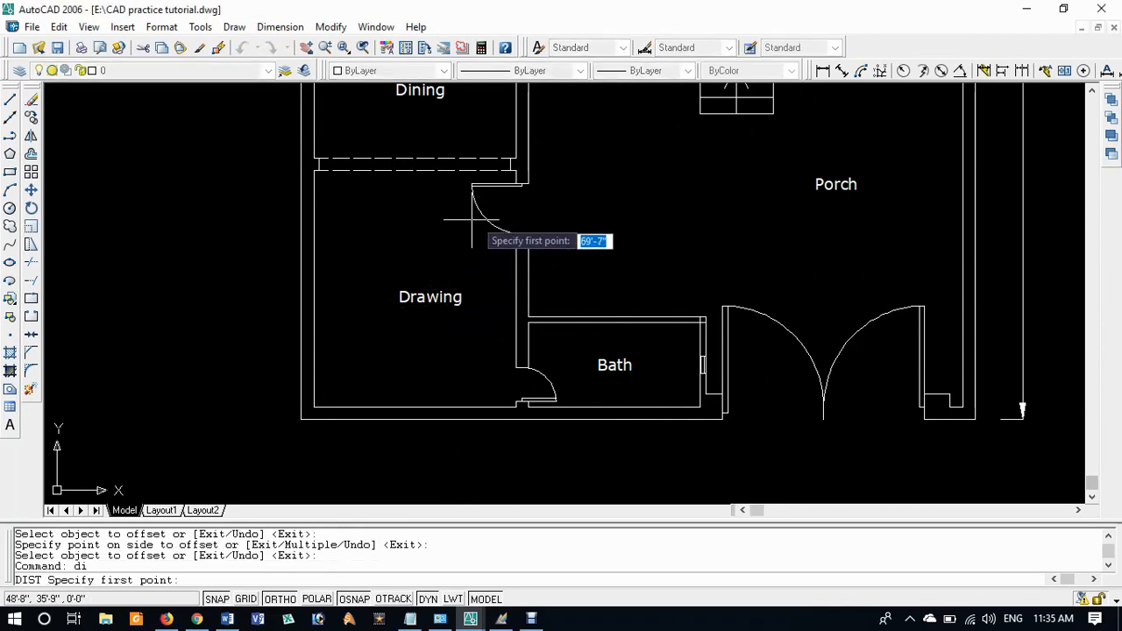
scroll(537, 183, "up", 3)
left_click(489, 158)
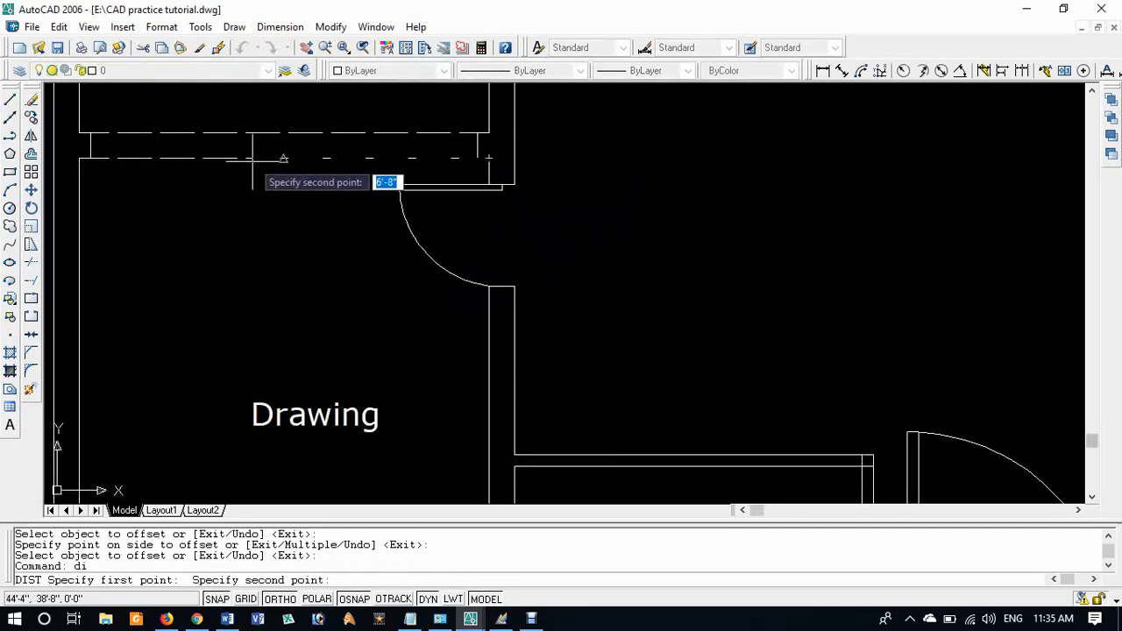
left_click(74, 159)
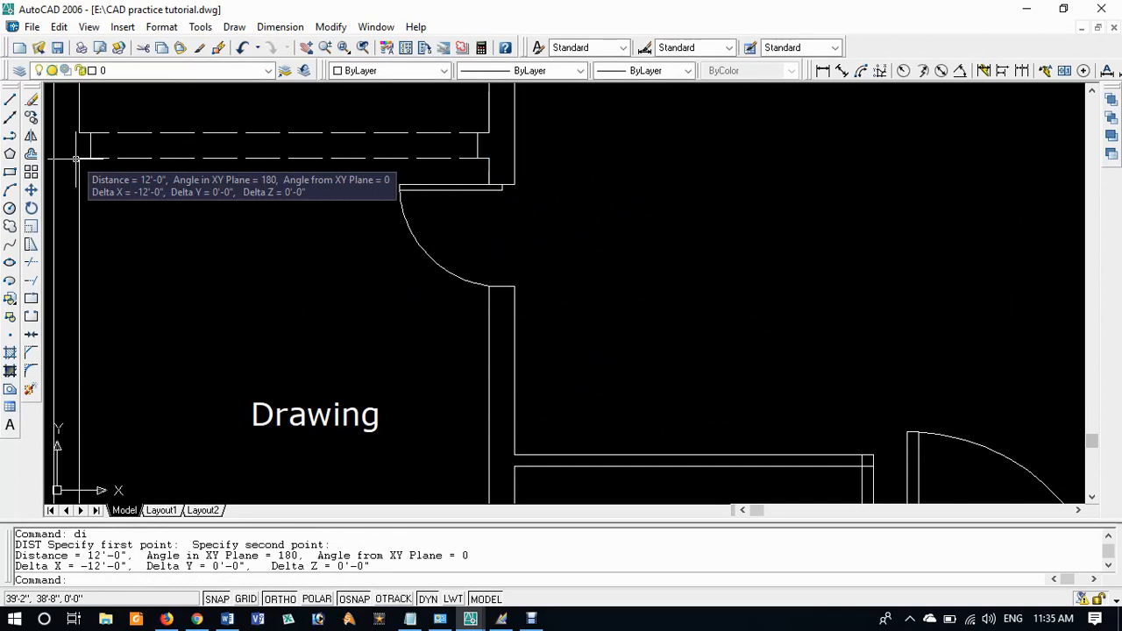
Step: Offset the inner line of the new plan's left wall 12' to the right for the drawing room's side wall
scroll(326, 251, "down", 6)
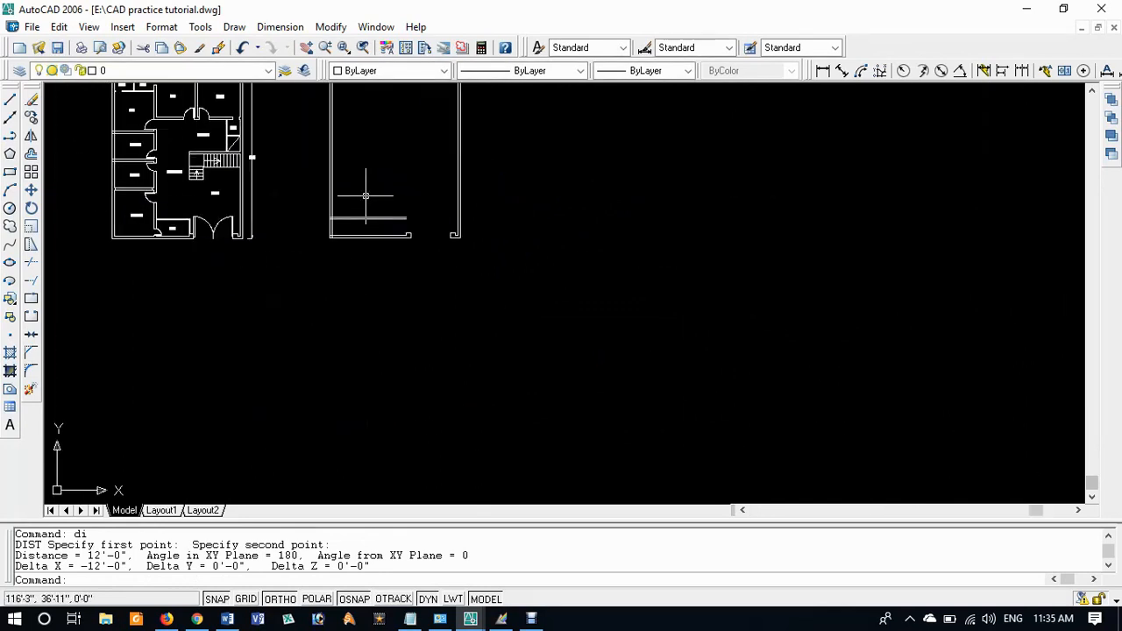
scroll(339, 204, "up", 4)
type("o")
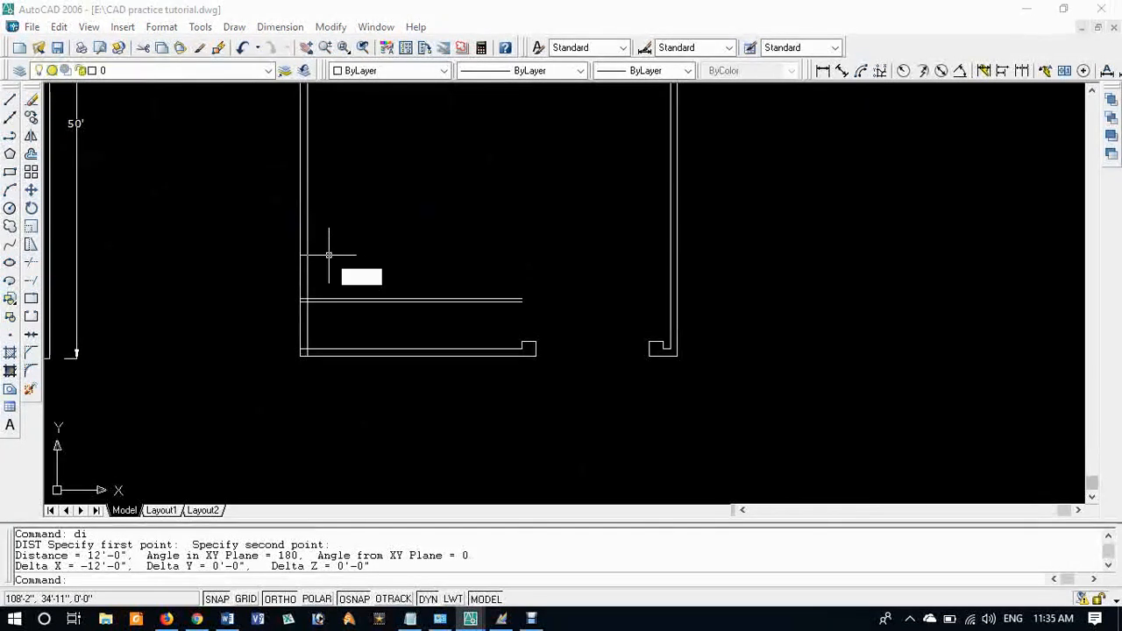
key("Return")
type("12")
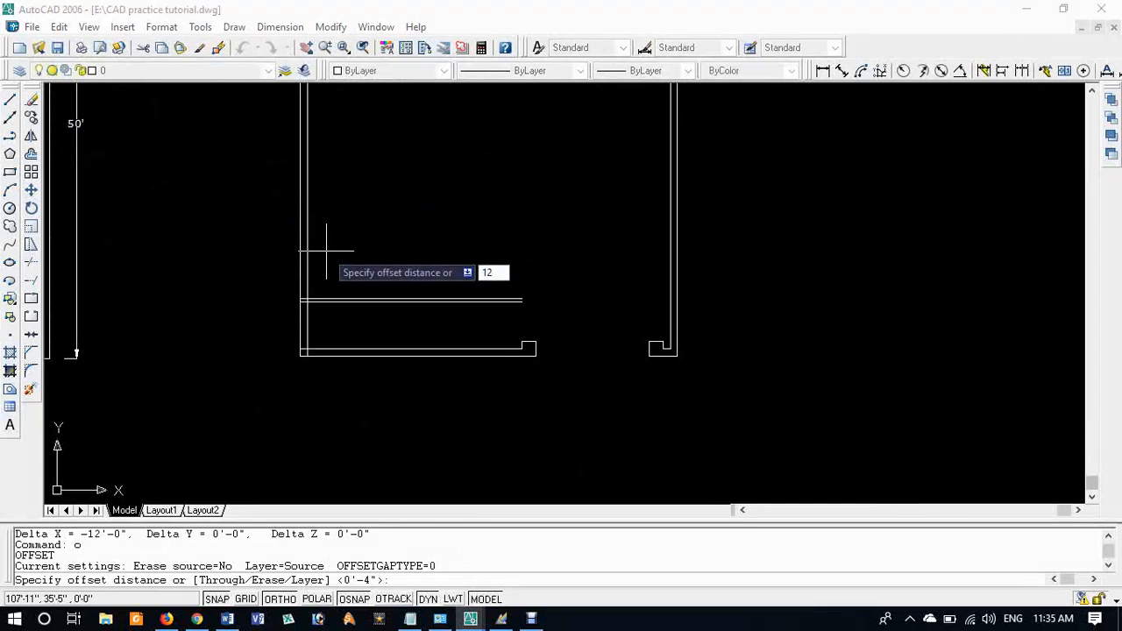
key("Return")
left_click(308, 255)
left_click(494, 258)
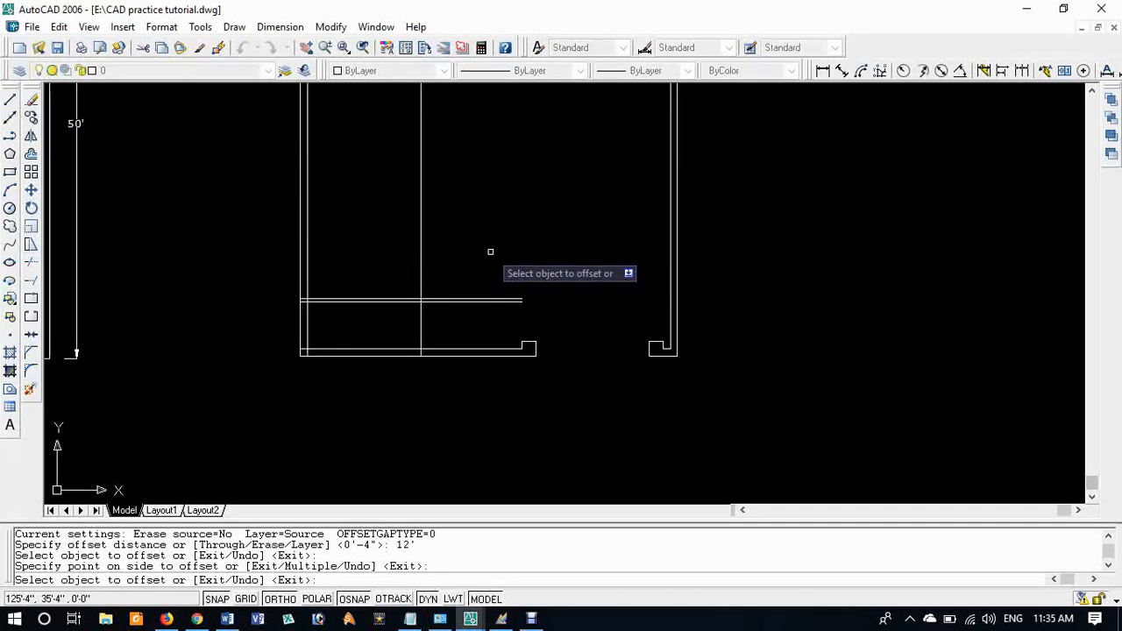
key("Return")
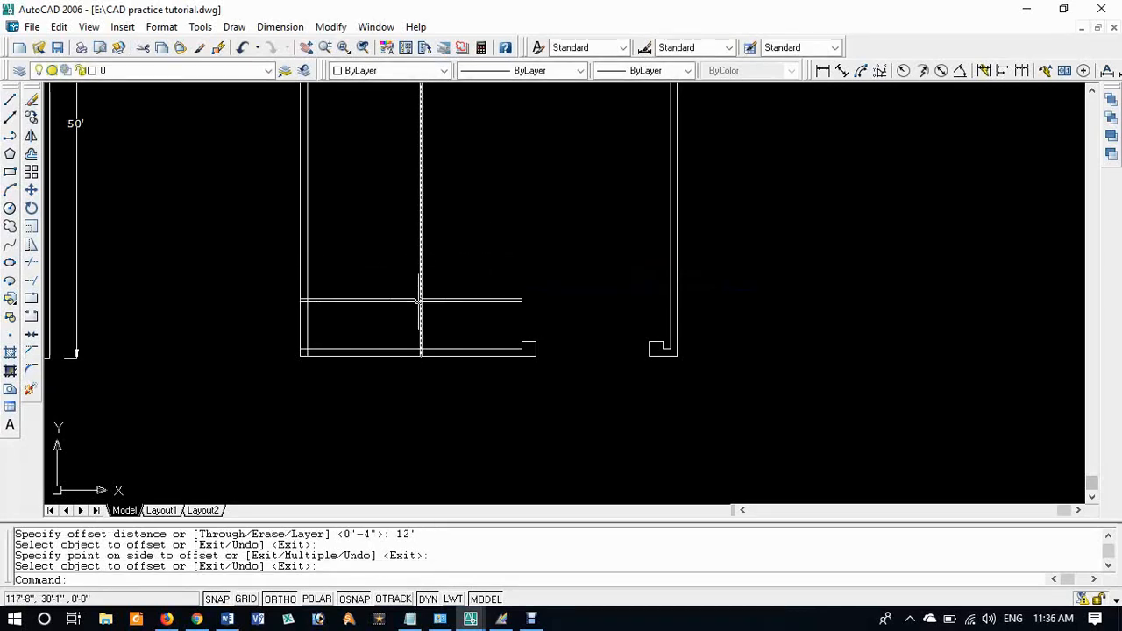
Step: Offset the drawing room's side wall line 9" to the right to give the wall its thickness
type("o")
key("Return")
type("9")
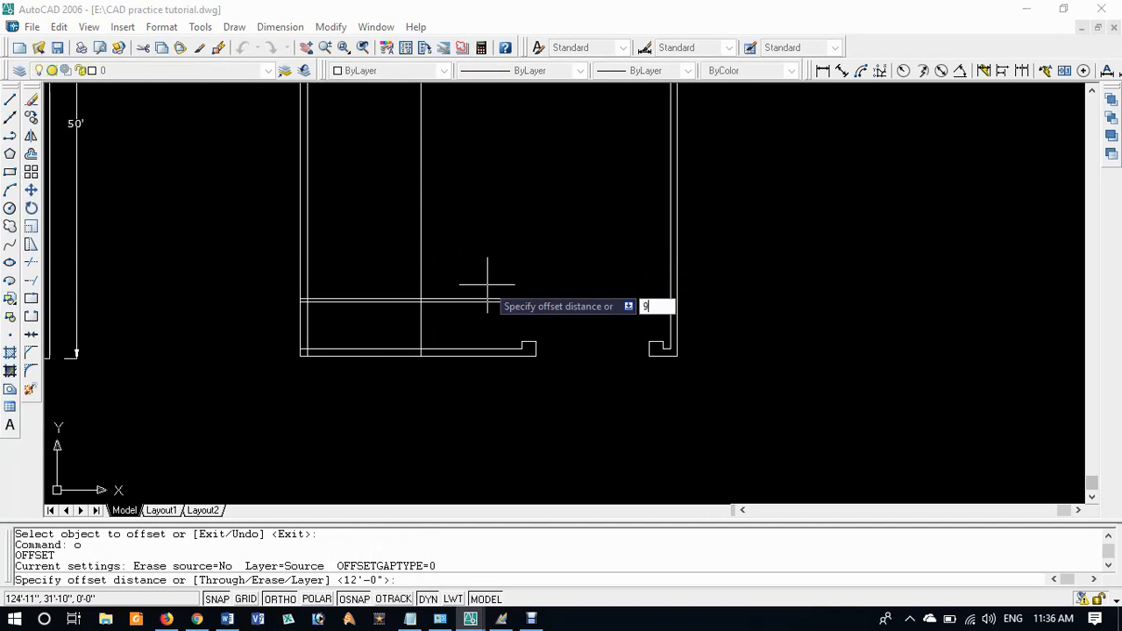
key("Return")
left_click(420, 273)
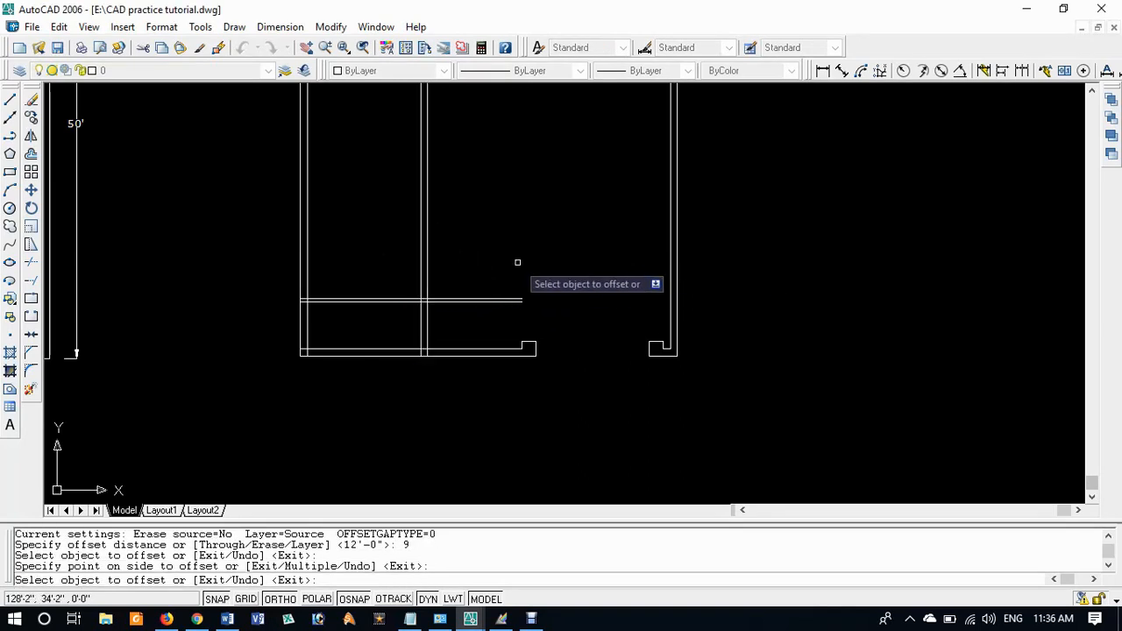
left_click(457, 313)
key("Return")
Step: List the drawing room's inner left wall line in the reference plan to measure the room's length
scroll(358, 321, "down", 6)
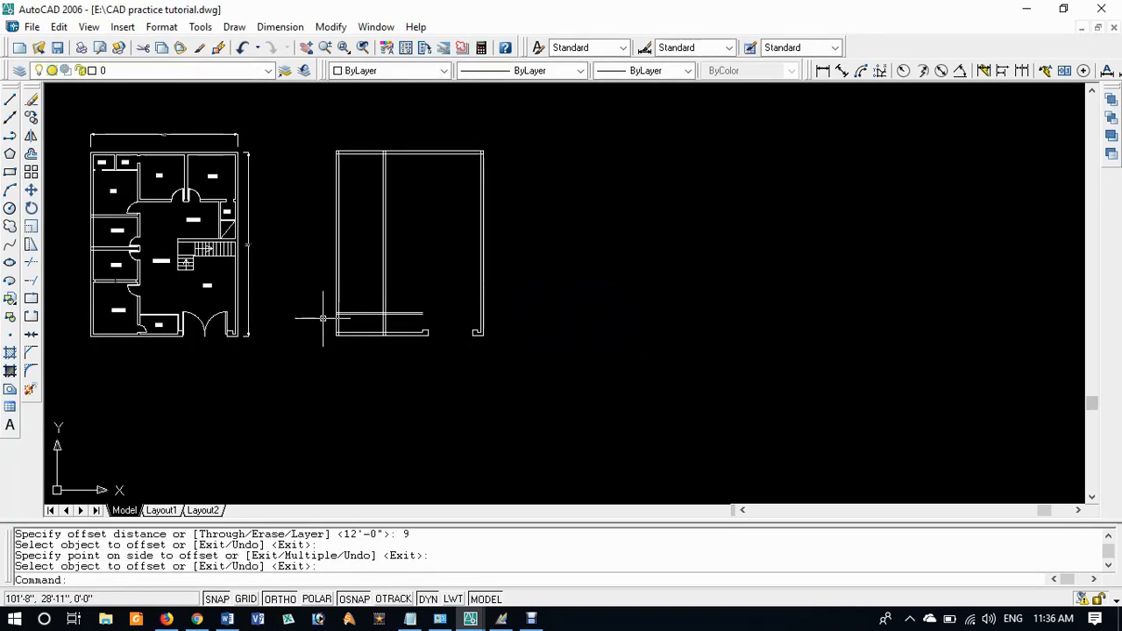
scroll(428, 307, "up", 5)
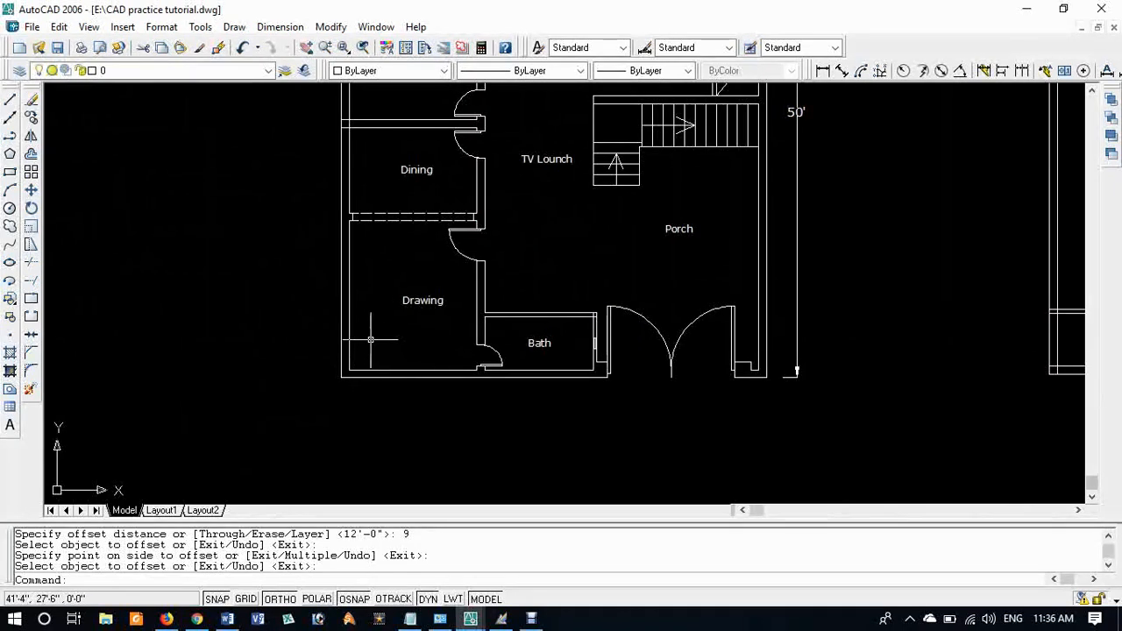
left_click(350, 315)
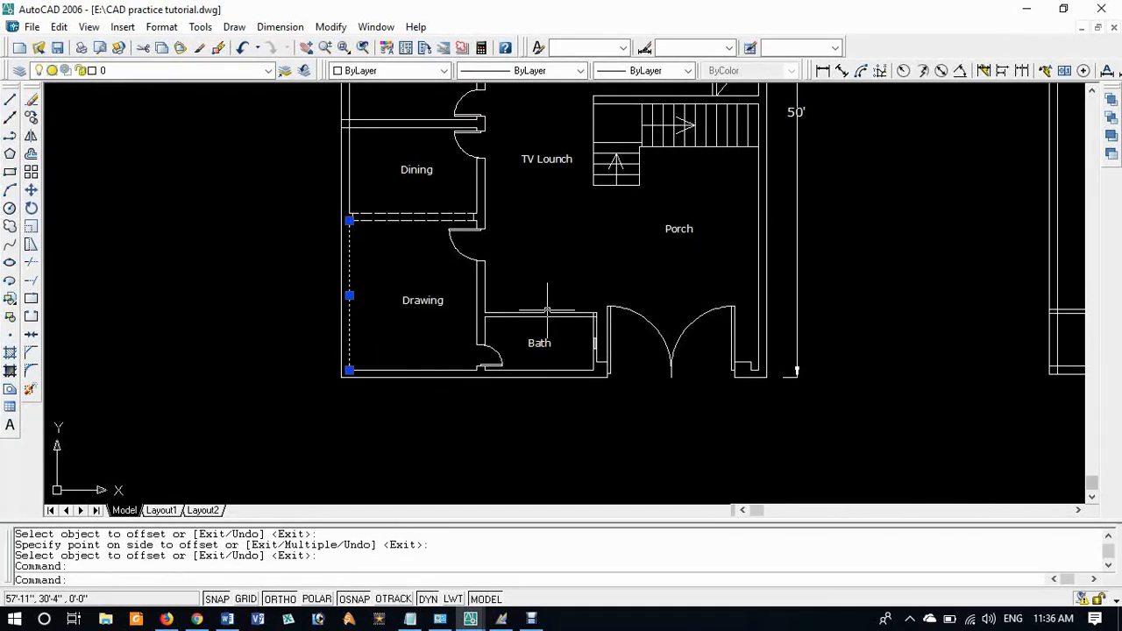
type("li")
key("Return")
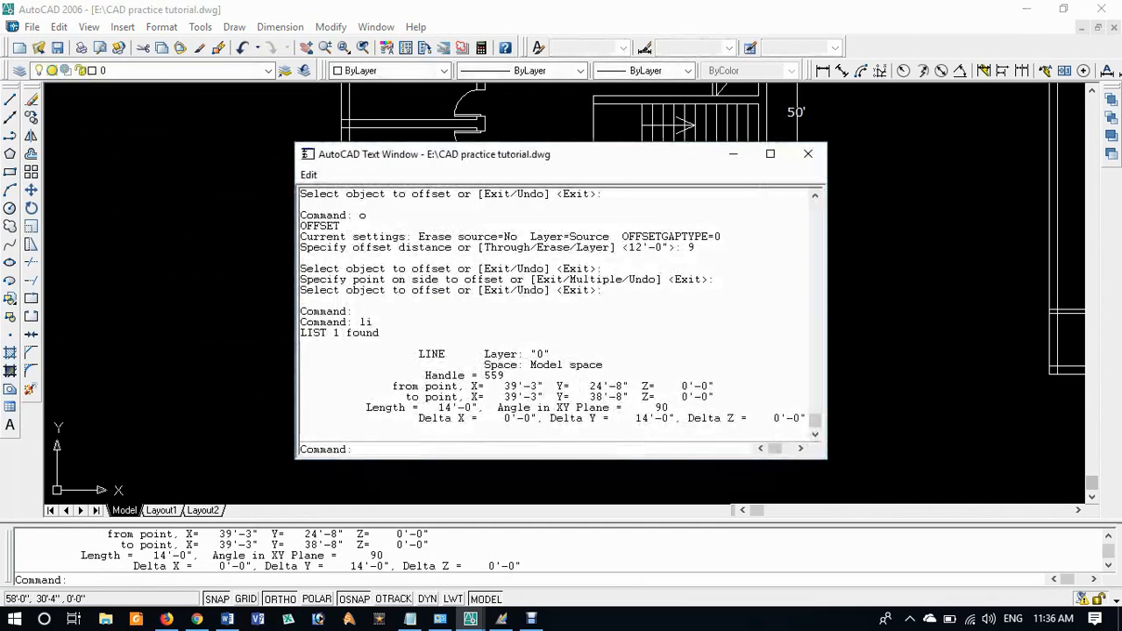
left_click(808, 153)
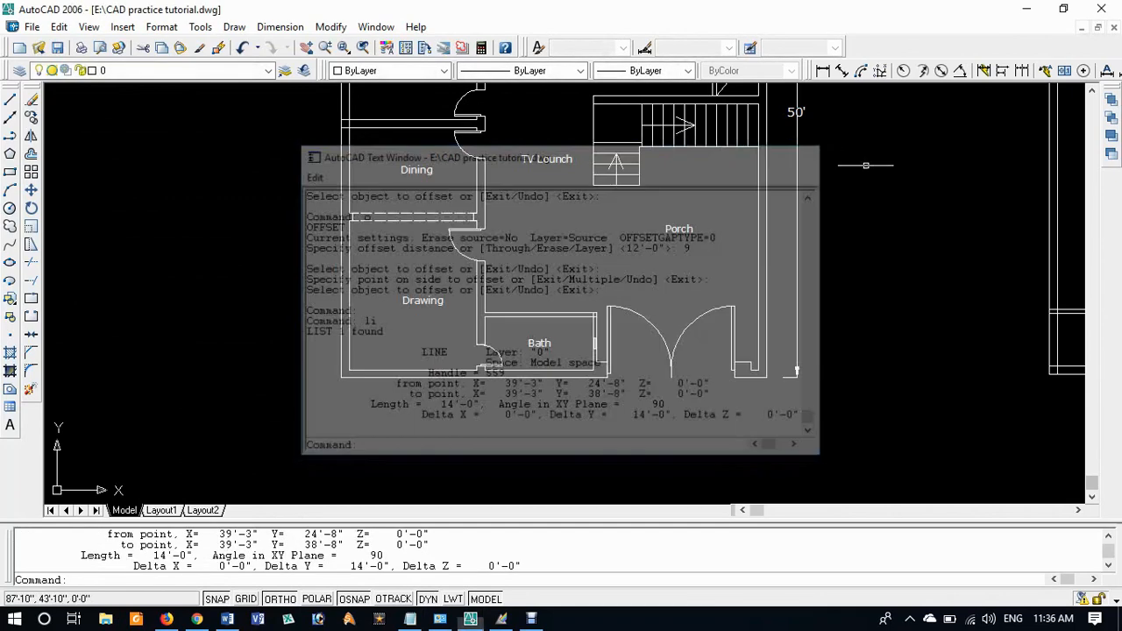
Step: Offset the new plan's inner front wall line 14' upward for the drawing room's upper wall
mouse_move(927, 296)
middle_mouse_down()
mouse_move(584, 343)
mouse_move(508, 339)
middle_mouse_up()
middle_click_drag(629, 377, 580, 368)
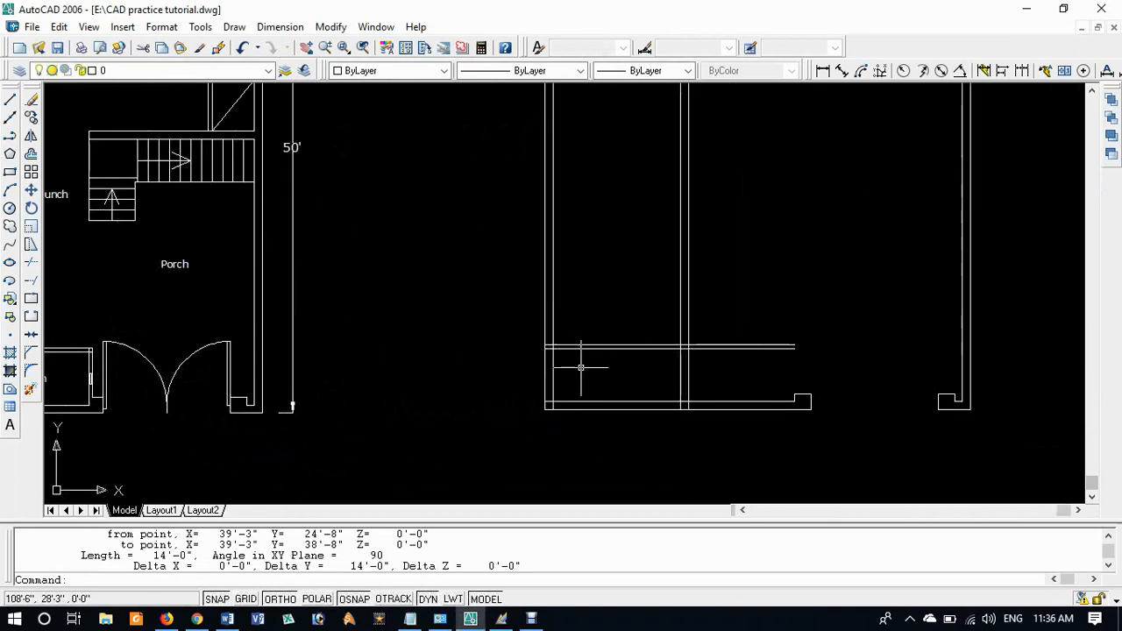
type("o")
key("Return")
type("14'")
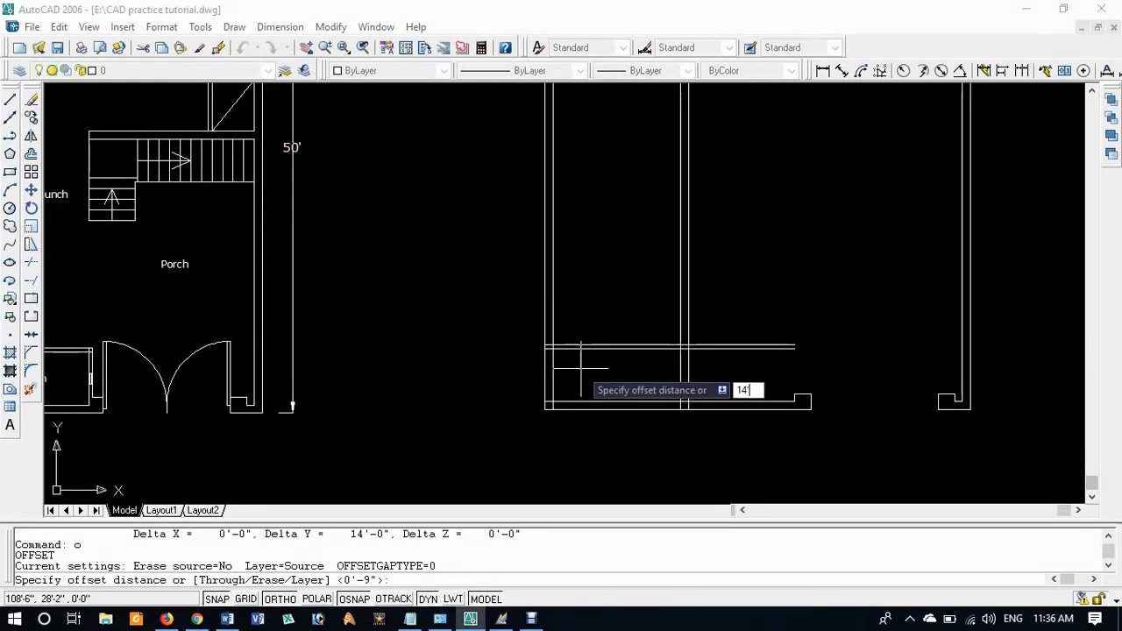
key("Return")
left_click(588, 402)
left_click(594, 325)
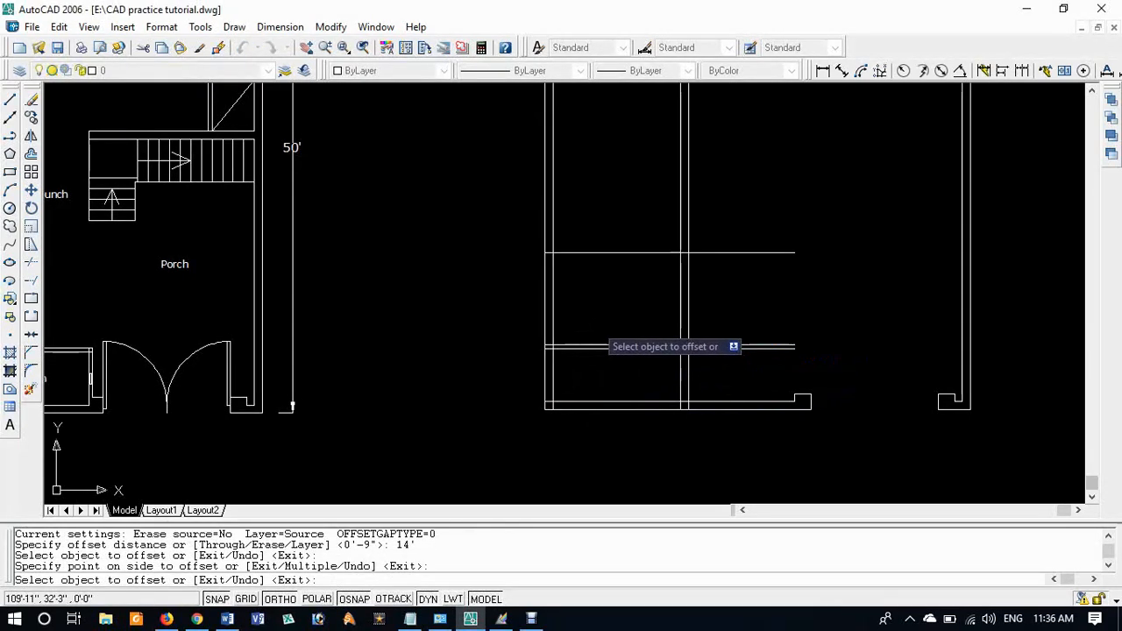
key("Return")
Step: Offset the drawing room's upper wall line 9" upward to give the wall its thickness
type("p")
key("Return")
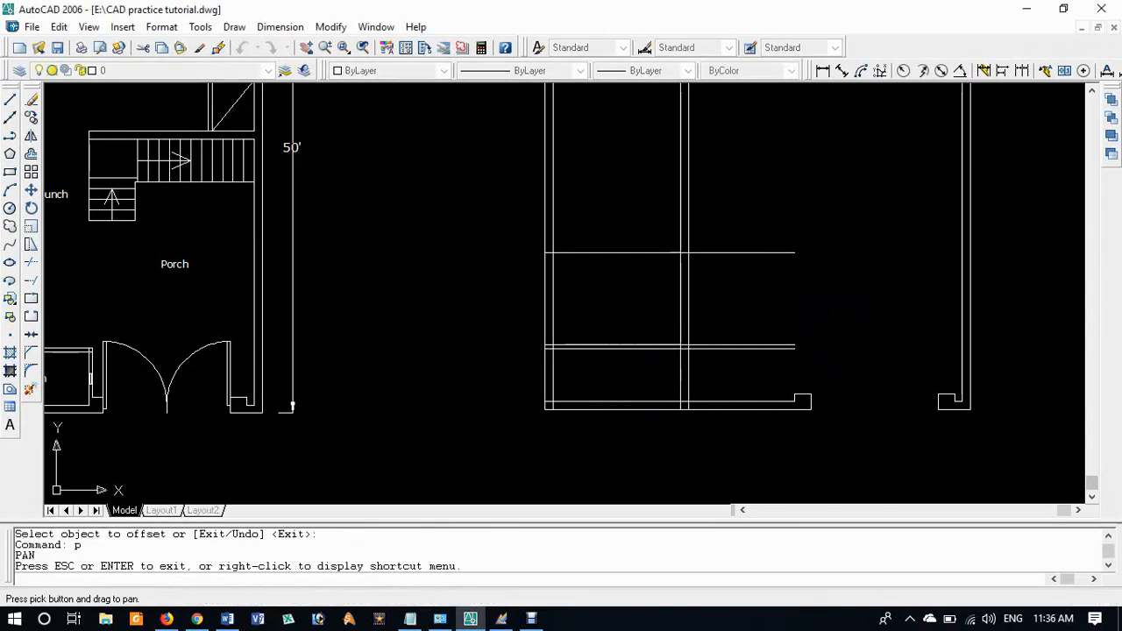
key("Escape")
key("Escape")
key("Return")
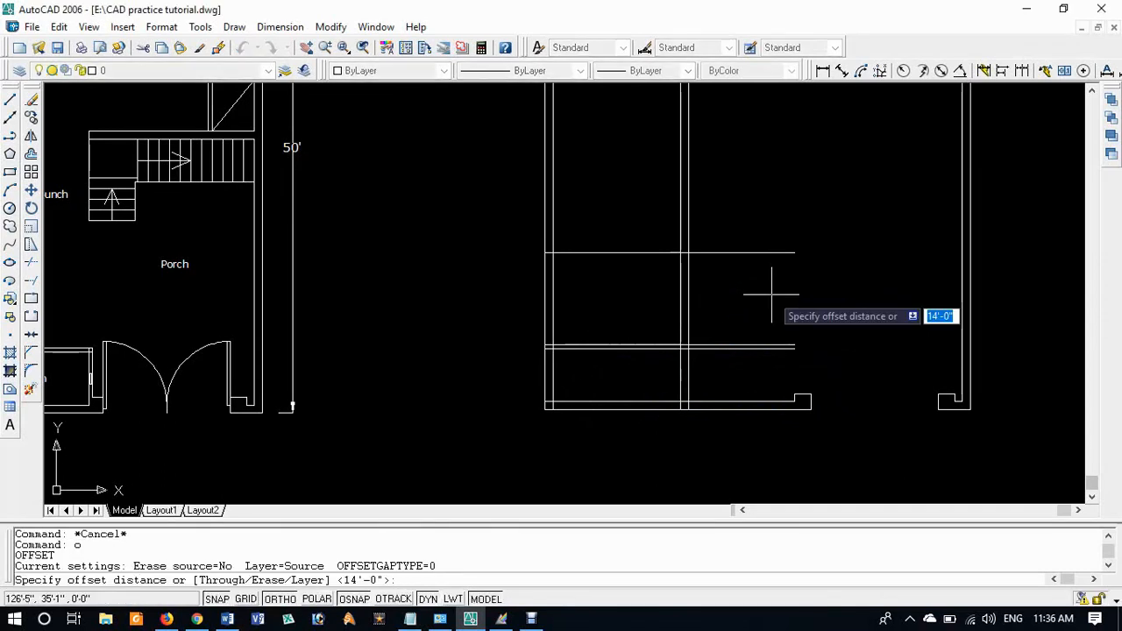
type("9")
key("Return")
left_click(628, 252)
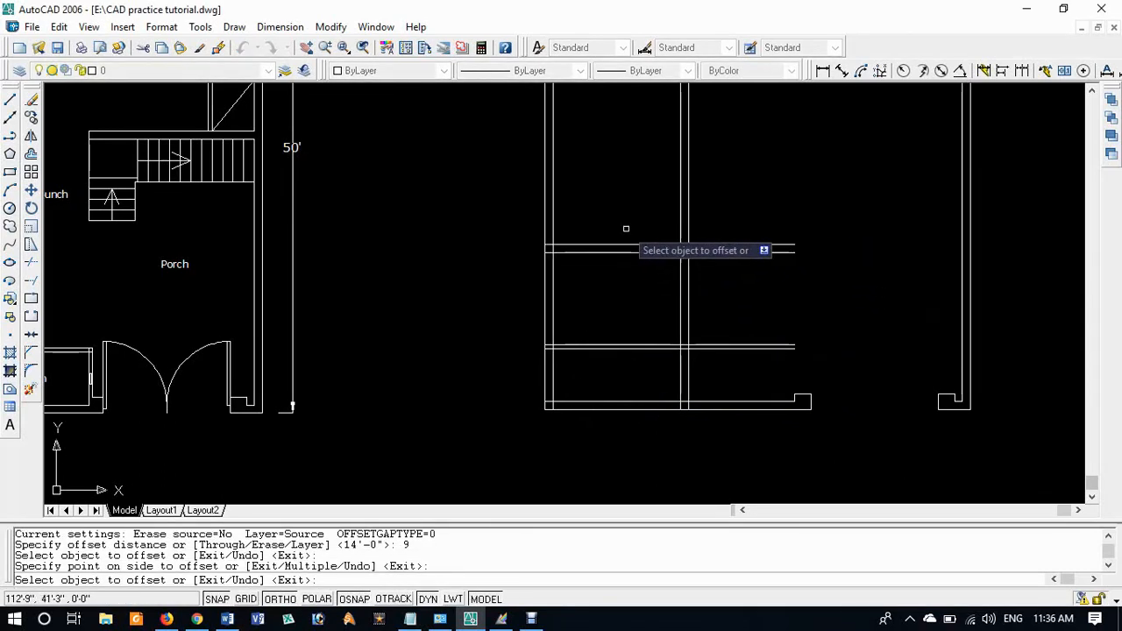
left_click(626, 230)
key("Return")
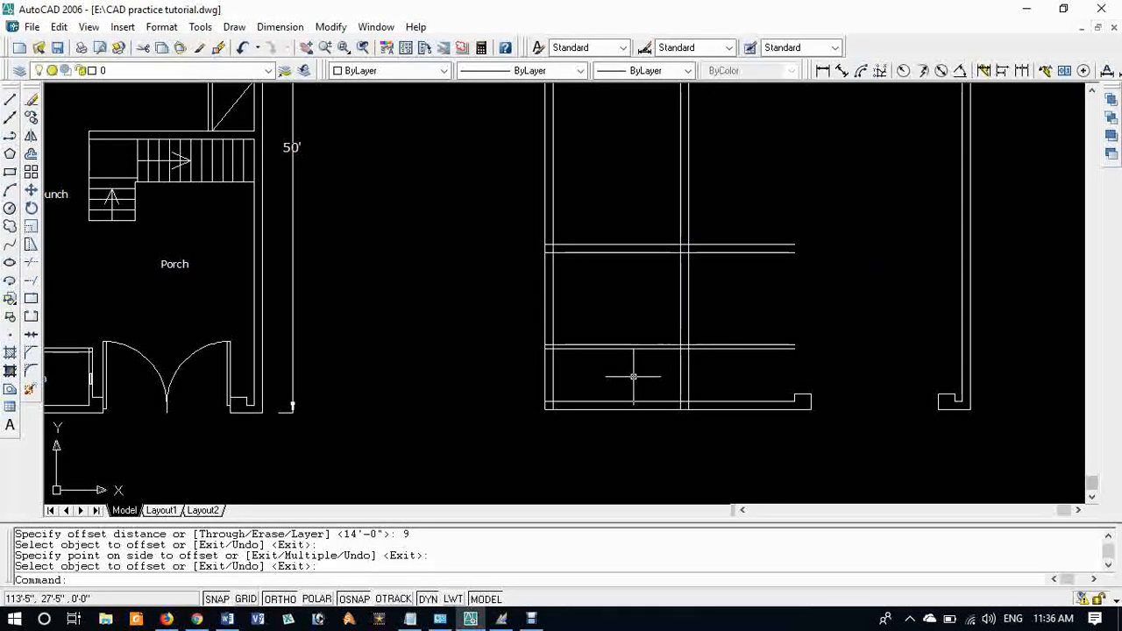
Step: Trim the bath's upper wall lines inside the drawing room, using the side wall's left line as cutting edge
type("tr")
key("Return")
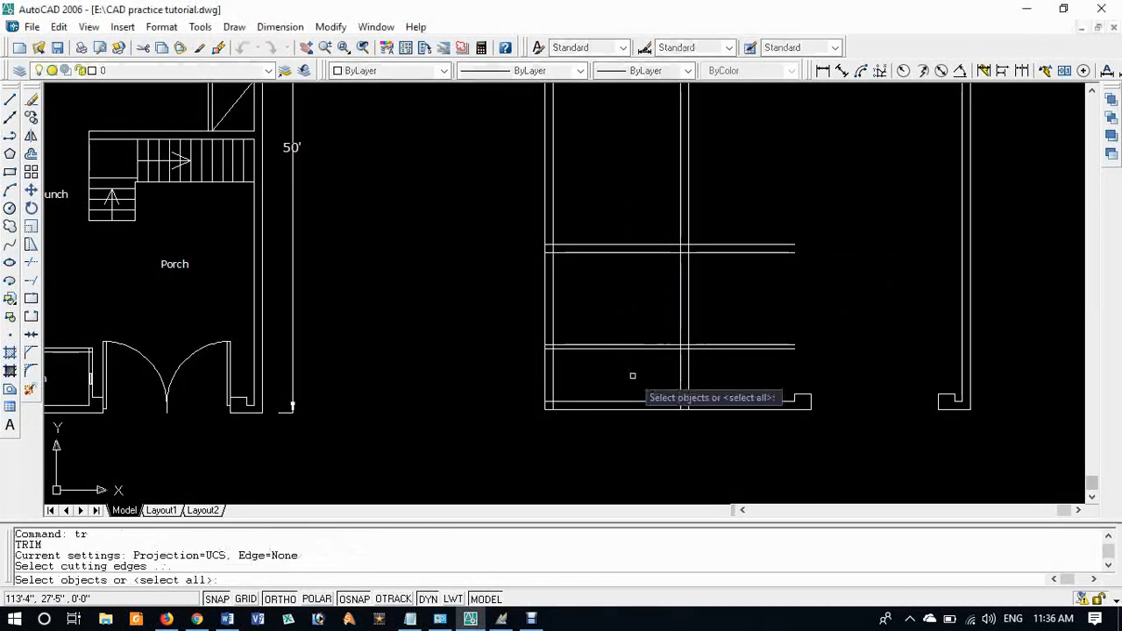
left_click(681, 369)
key("Return")
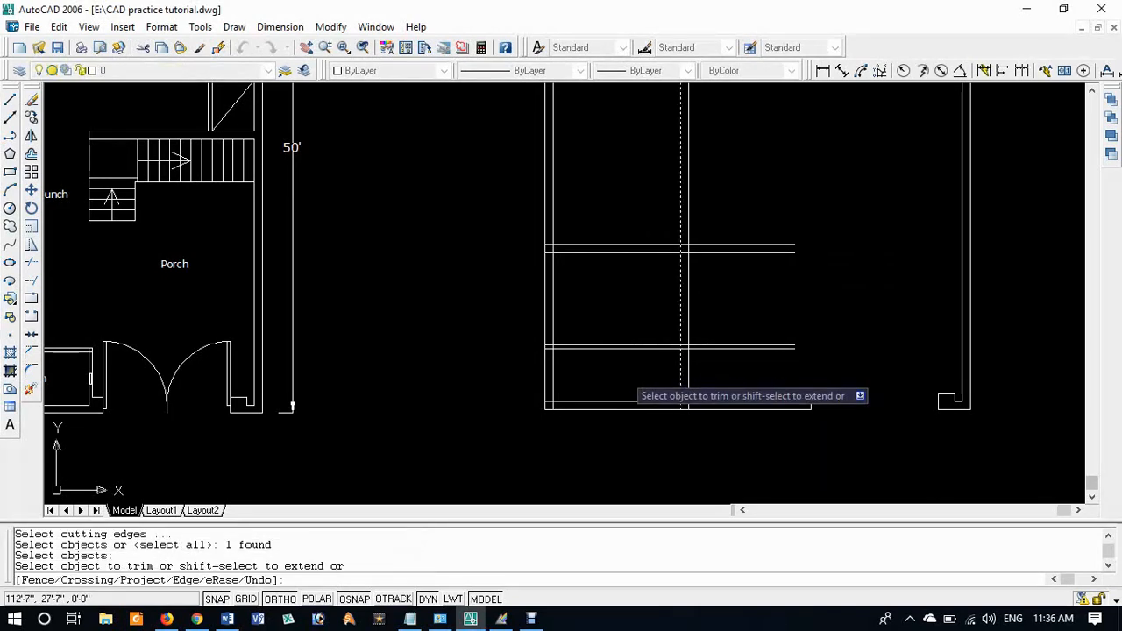
left_click(639, 383)
left_click(602, 293)
key("Return")
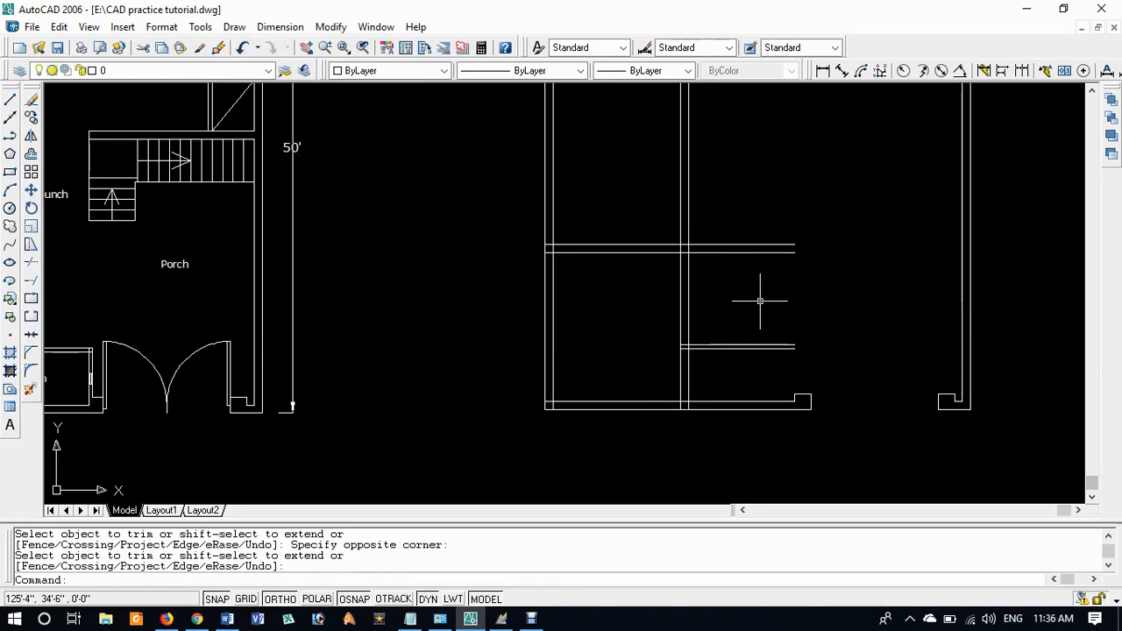
Step: Trim the drawing room's upper wall lines that extend right of the side wall, using its right line as cutting edge
type("tr")
key("Return")
left_click(689, 283)
key("Return")
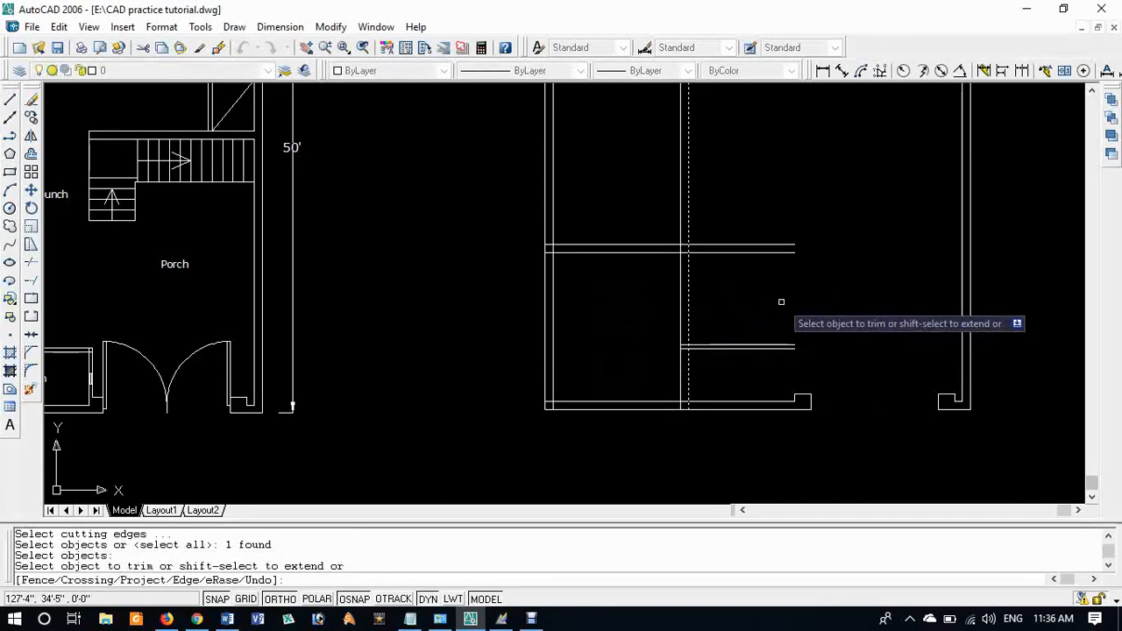
left_click(781, 301)
left_click(732, 203)
key("Return")
key("Return")
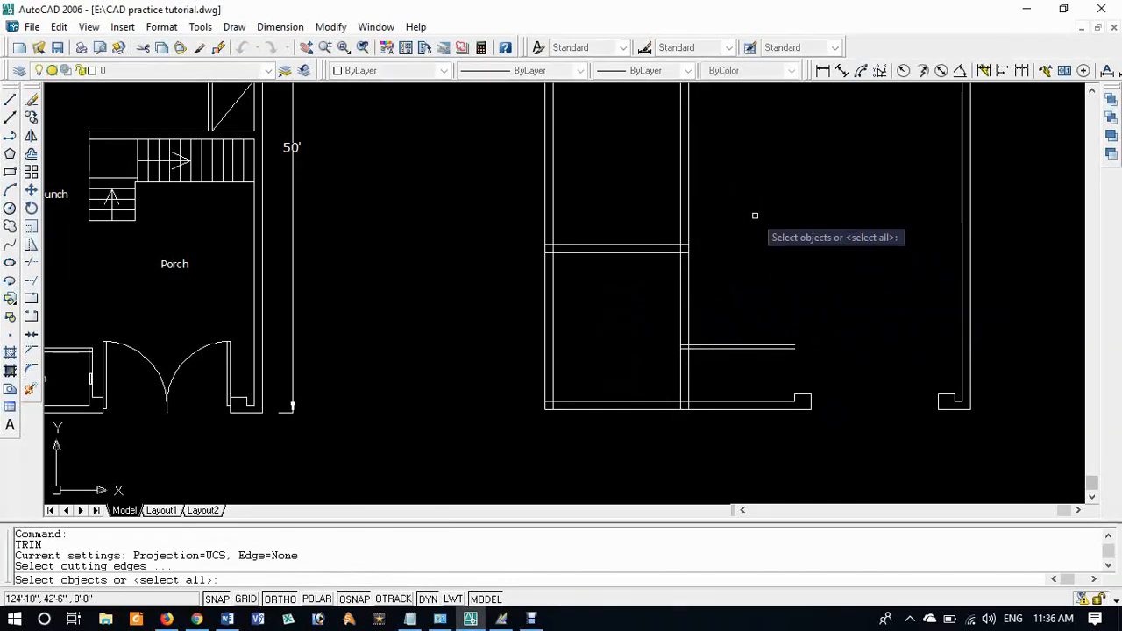
key("Return")
key("Escape")
key("Escape")
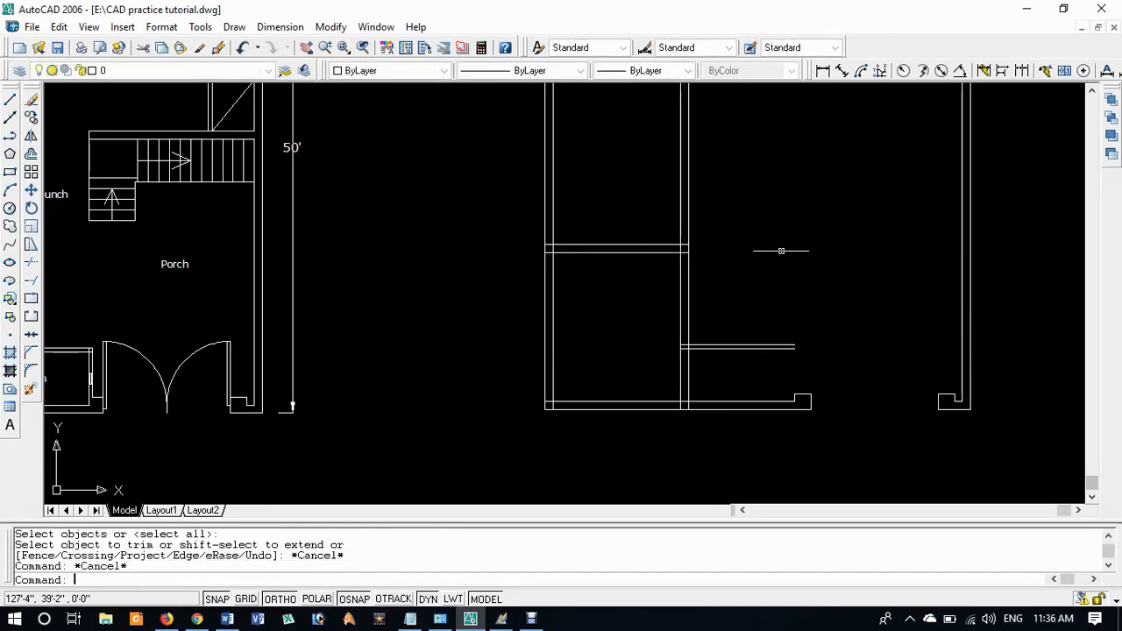
Step: Check how far the dining room's inner left wall line extends in the reference plan
scroll(549, 318, "down", 3)
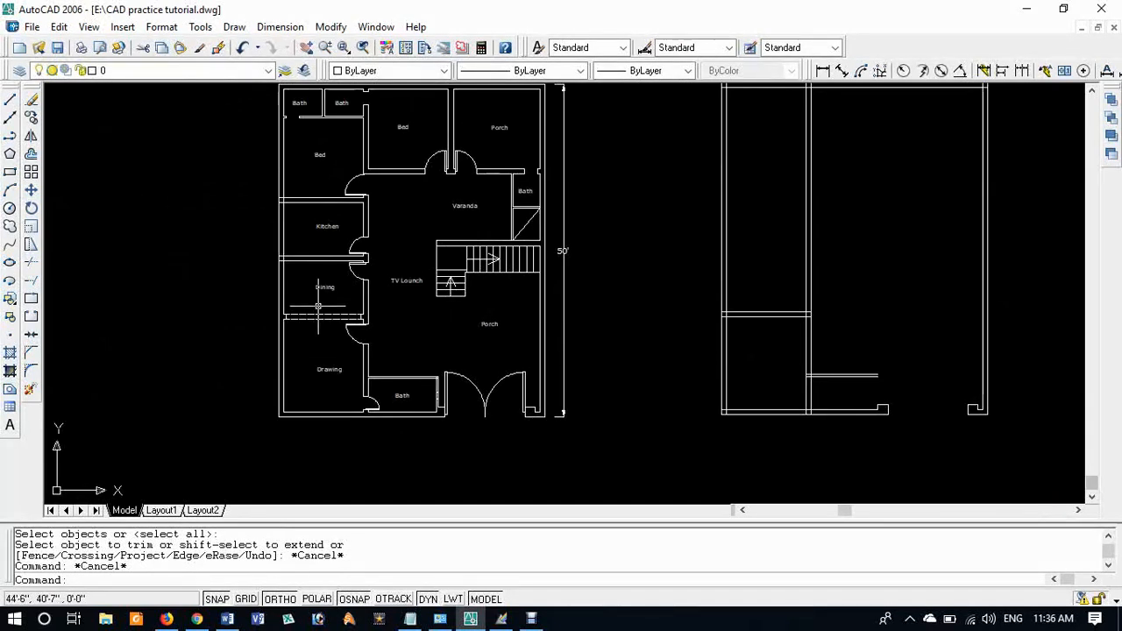
scroll(318, 306, "up", 5)
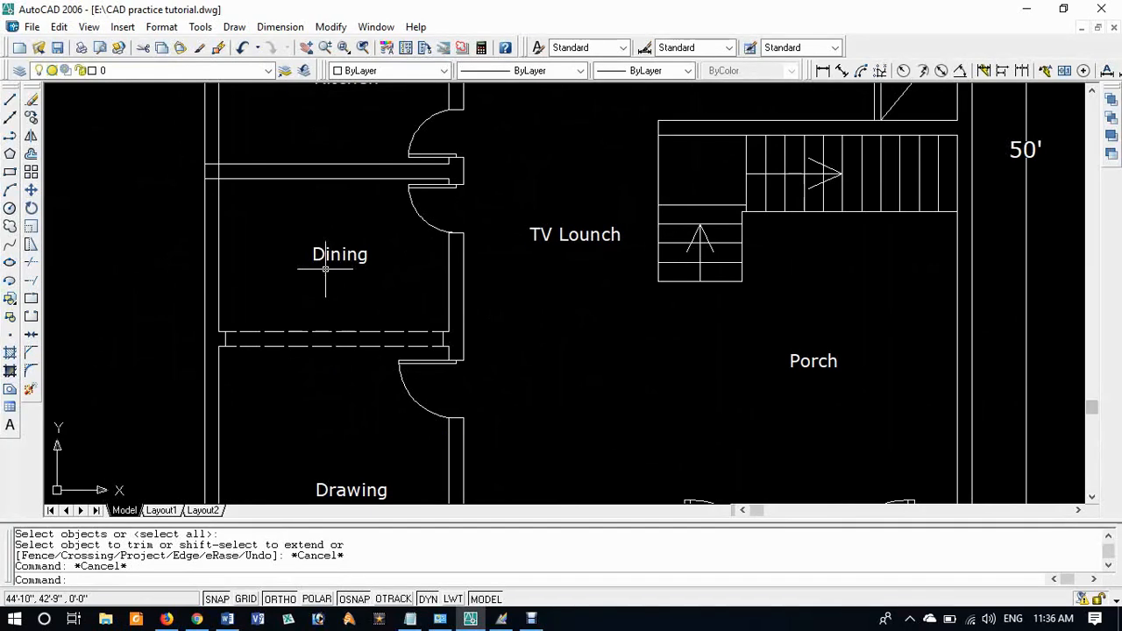
scroll(325, 269, "down", 4)
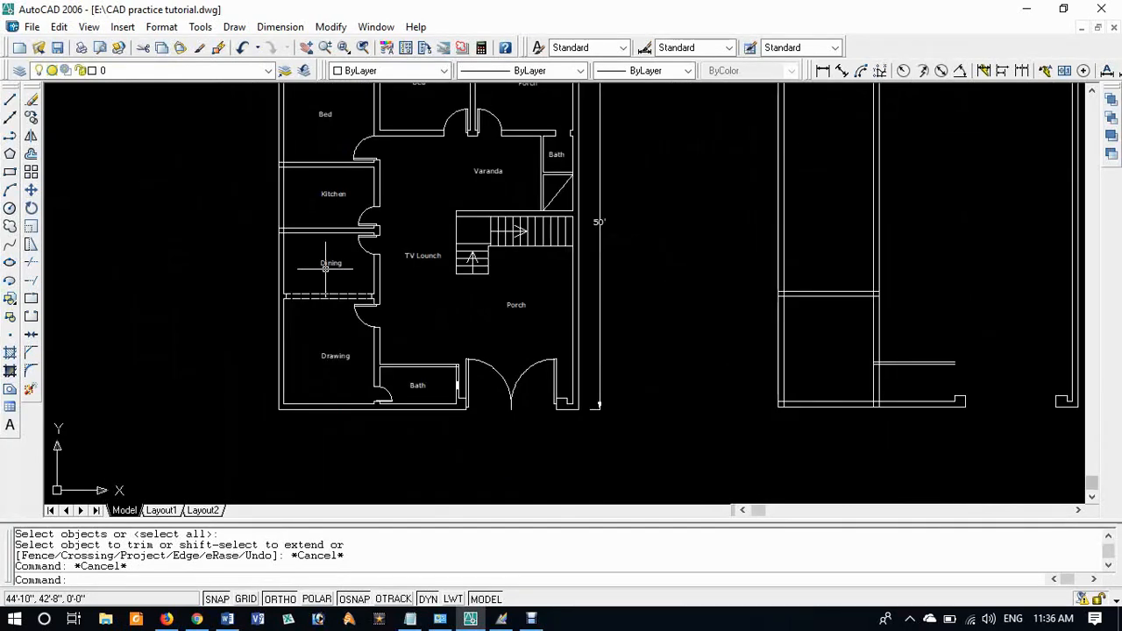
scroll(293, 286, "up", 5)
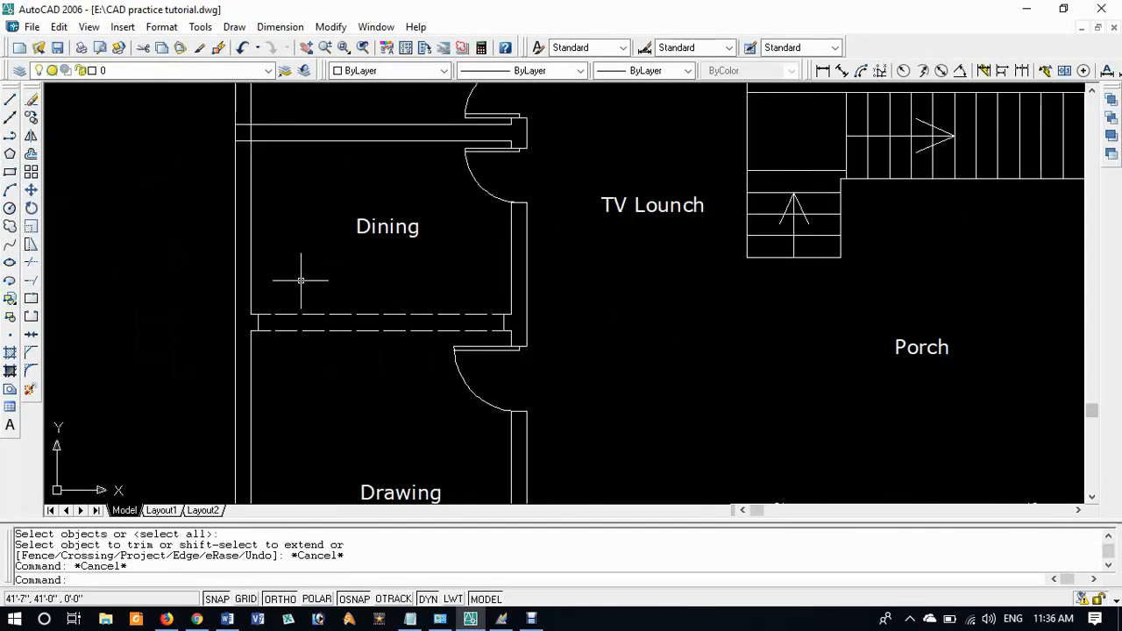
left_click(250, 265)
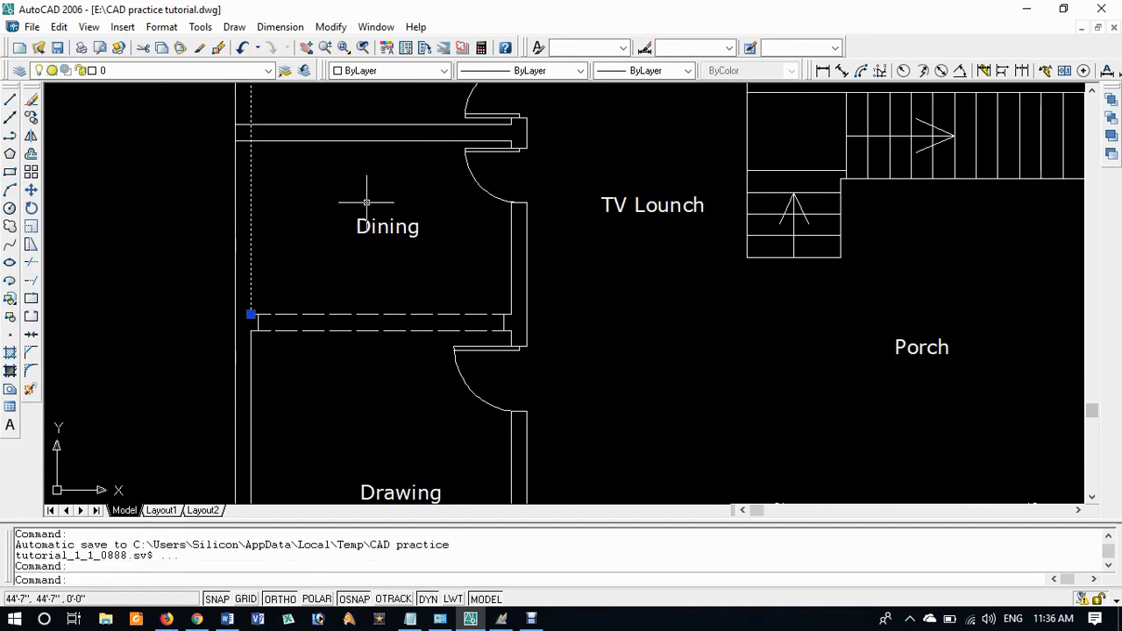
key("Escape")
key("Escape")
Step: Trim the overlapping lines where the dining-kitchen partition meets the left outer wall in the reference plan
type("tr")
key("Return")
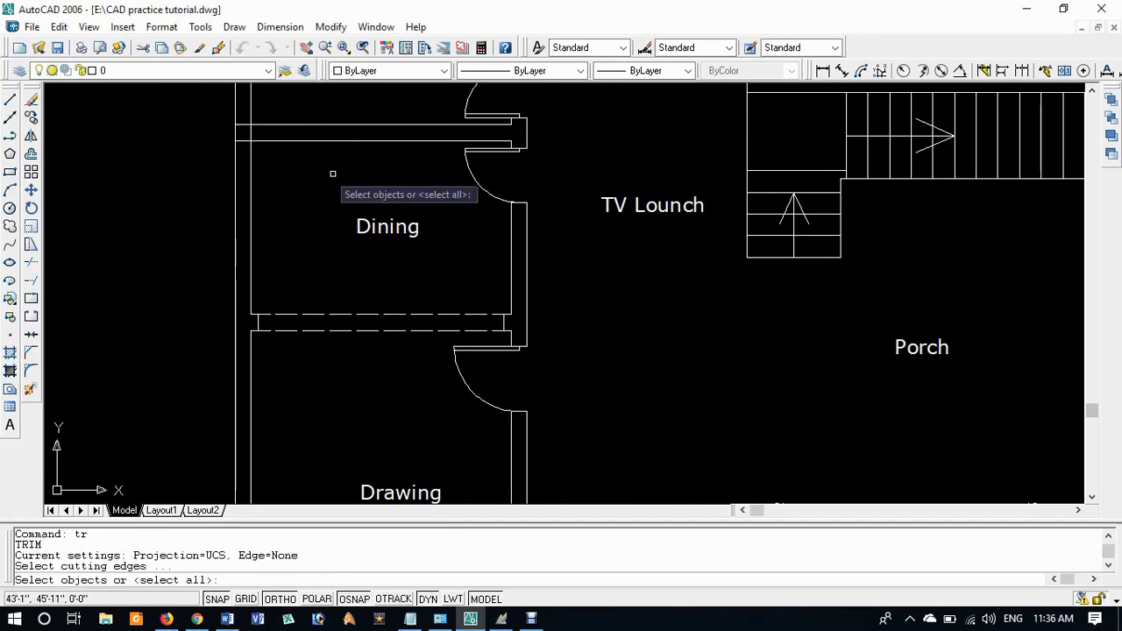
key("Return")
scroll(254, 132, "up", 4)
left_click(259, 132)
left_click(257, 170)
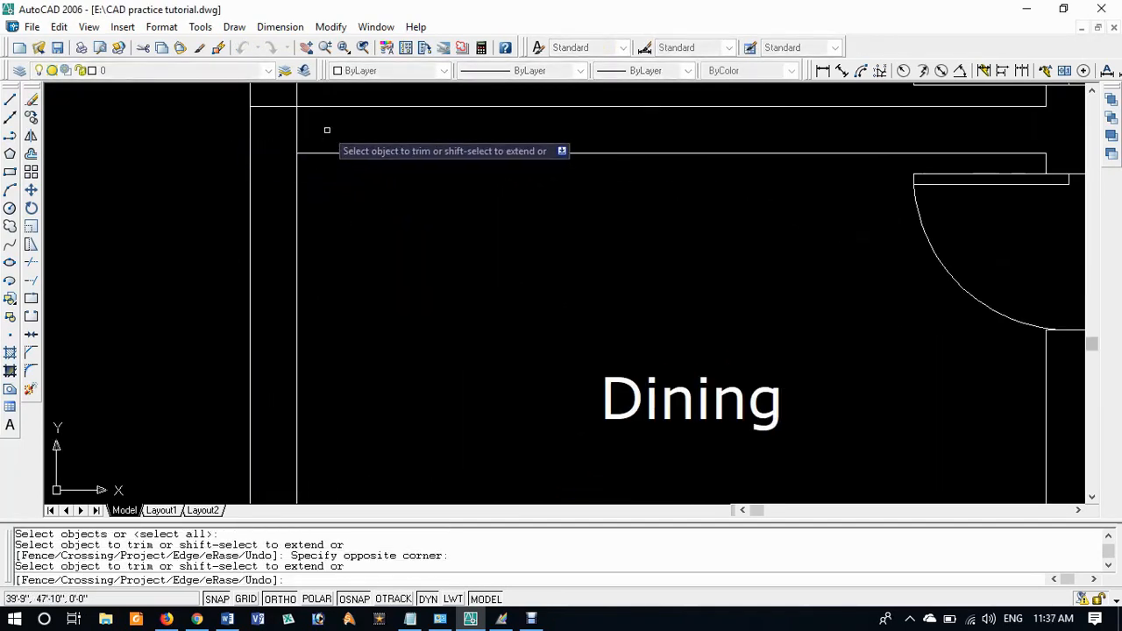
left_click(324, 131)
left_click(285, 136)
left_click(285, 106)
key("Return")
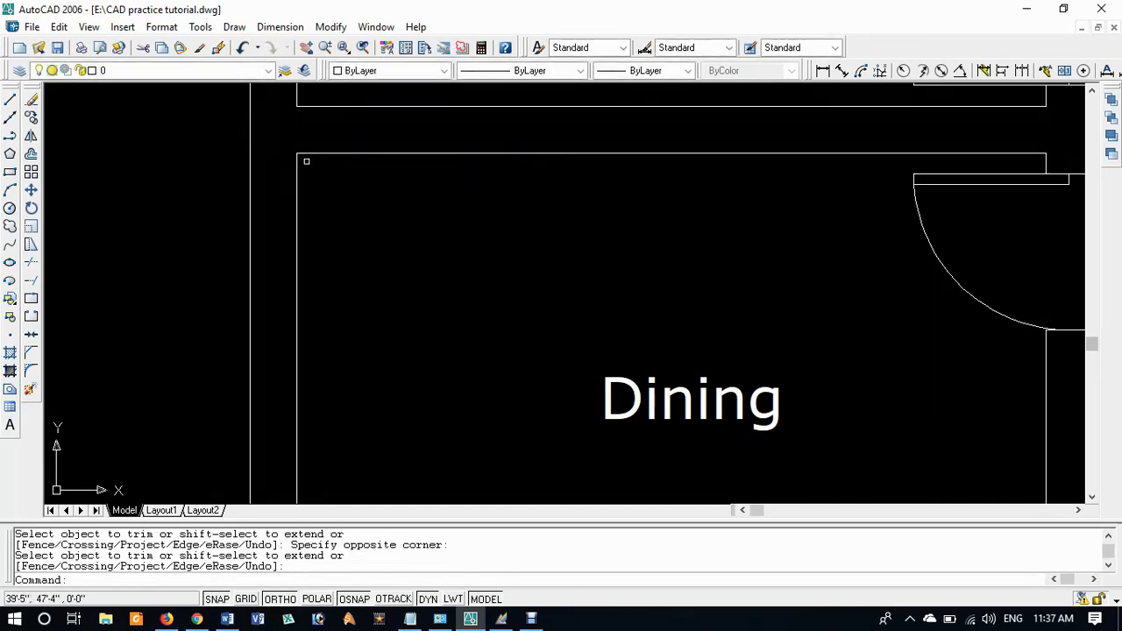
Step: List the dining room's inner left wall line in the reference plan to measure the room's length
left_click(298, 186)
scroll(301, 187, "down", 7)
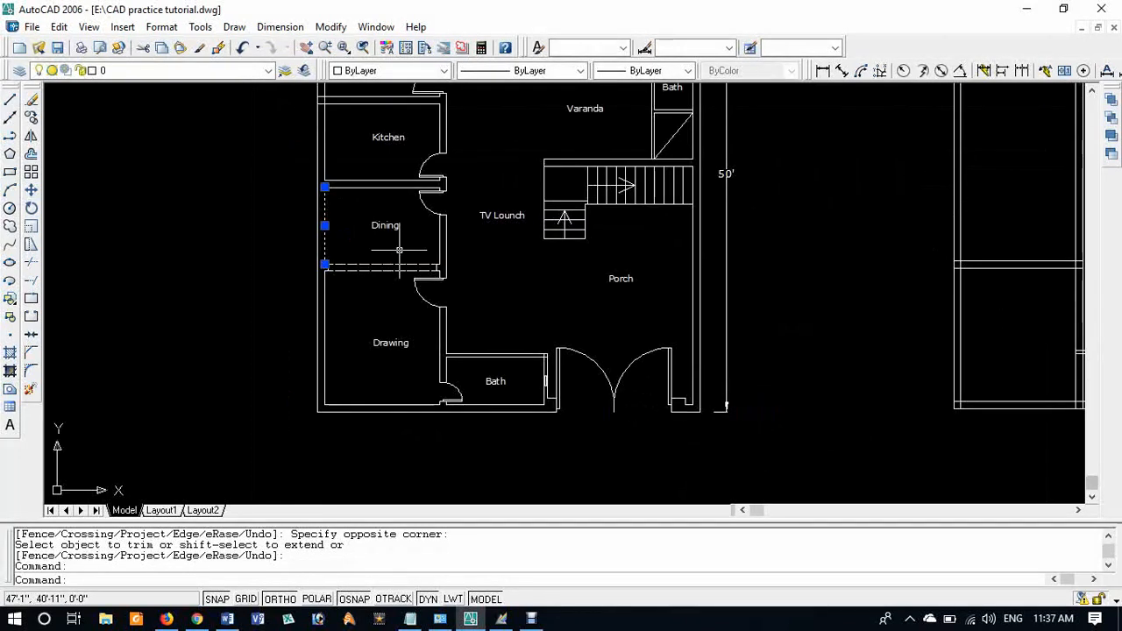
key("Return")
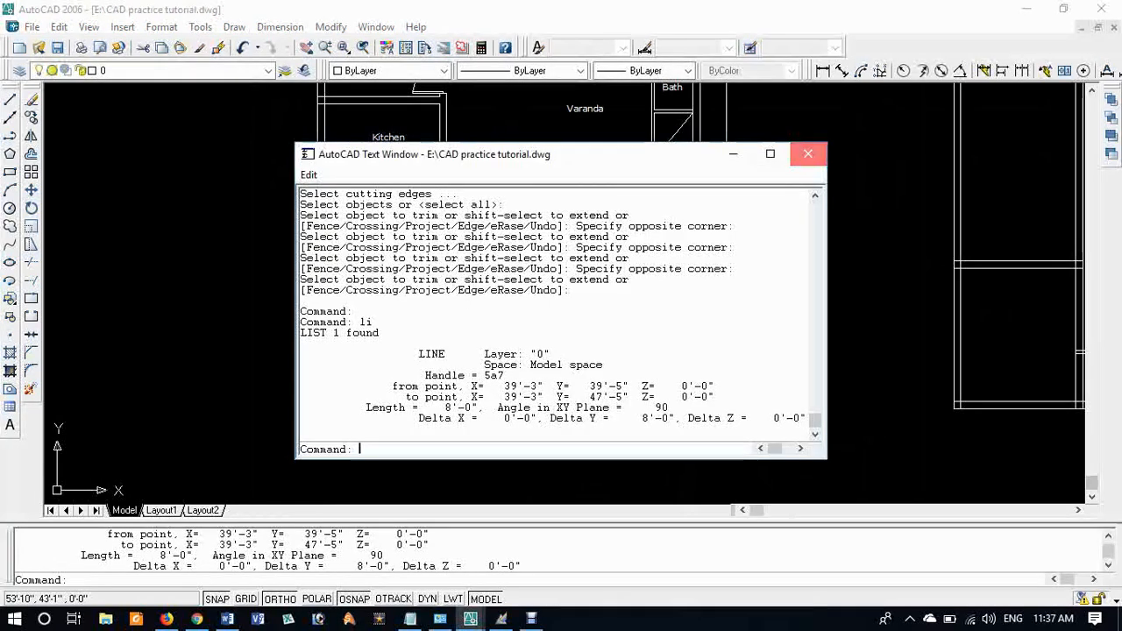
left_click(807, 153)
Step: Offset the upper line of the new plan's drawing room upper wall 8' upward for the dining room's upper wall
mouse_move(754, 273)
middle_mouse_down()
mouse_move(462, 320)
mouse_move(376, 315)
middle_mouse_up()
type("o")
key("Return")
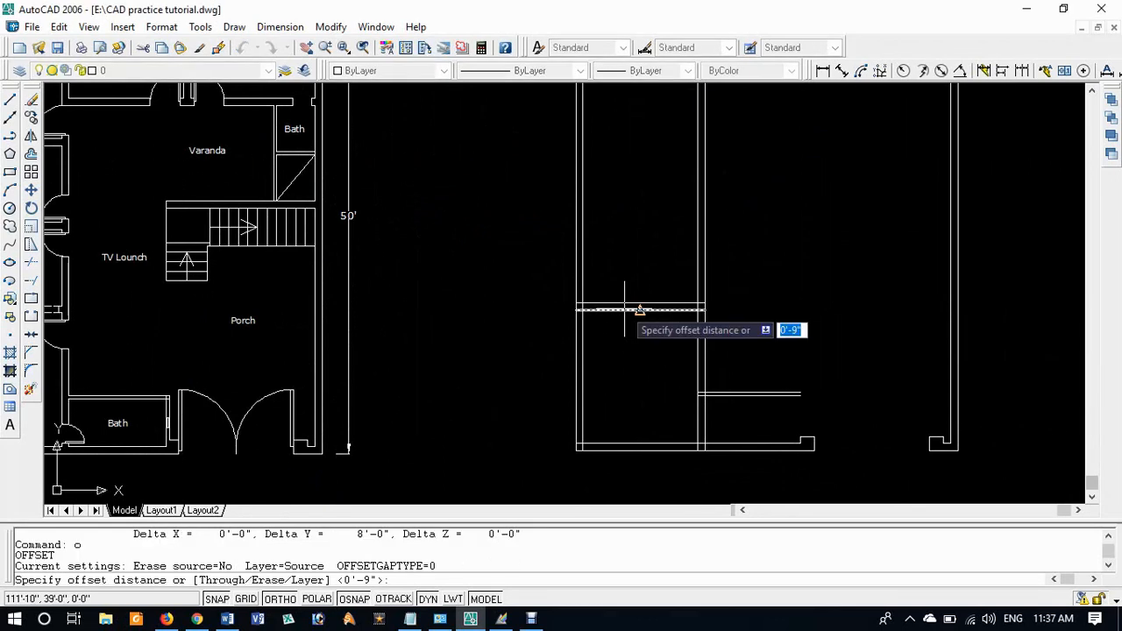
type("8'")
key("Return")
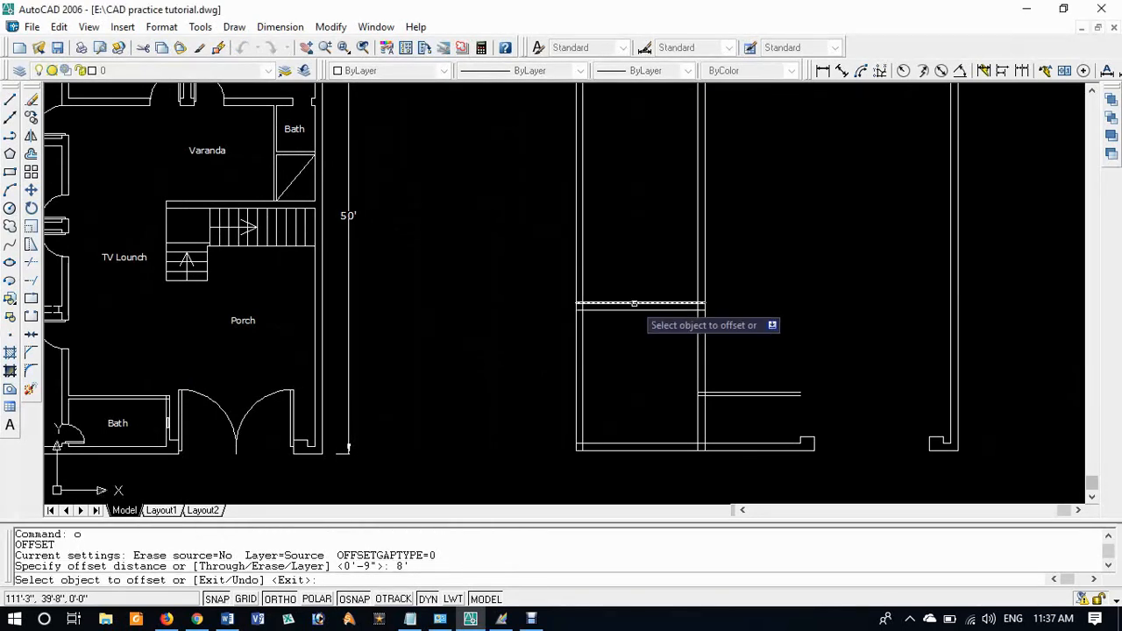
left_click(634, 307)
left_click(632, 258)
key("Return")
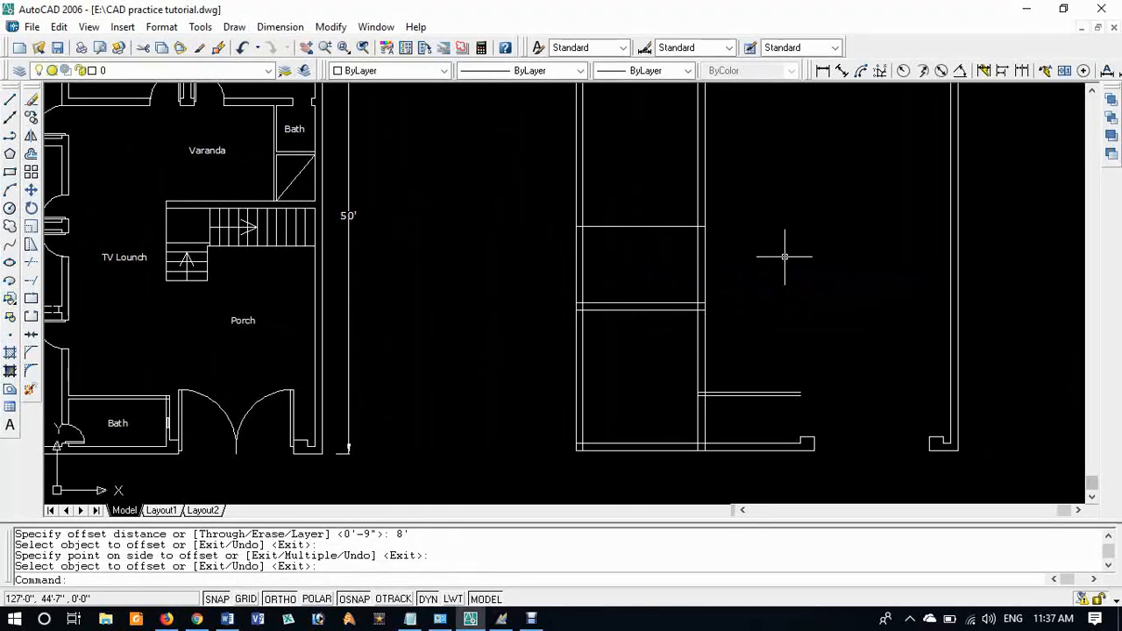
Step: Offset the dining room's upper wall line 9" upward to give the wall its thickness
key("Return")
type("9")
key("Return")
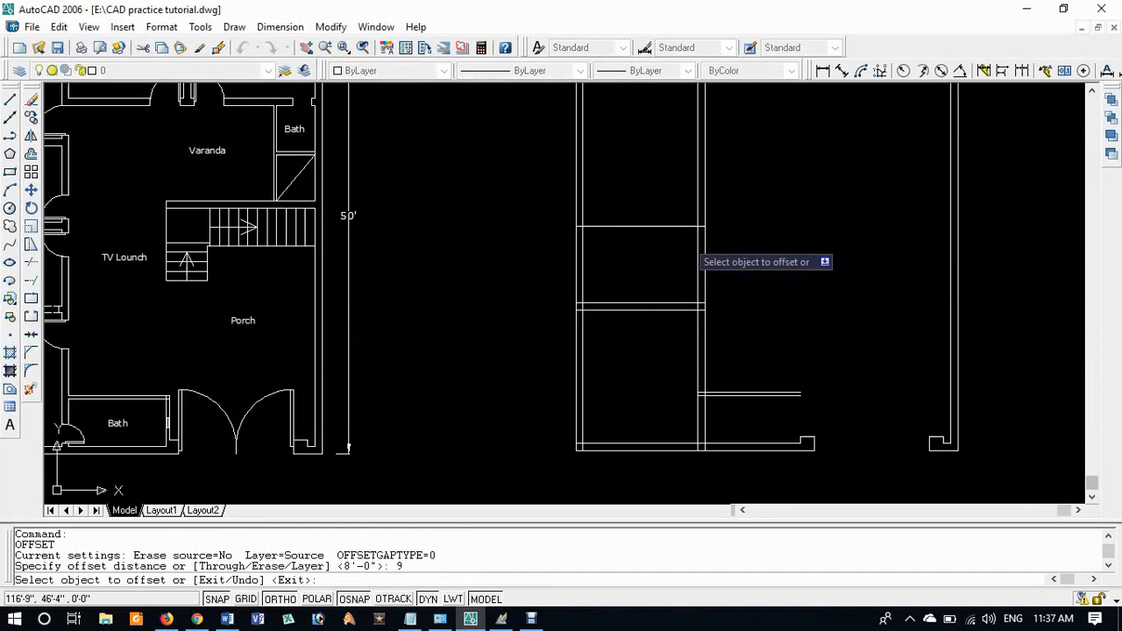
left_click(673, 226)
left_click(702, 209)
key("Return")
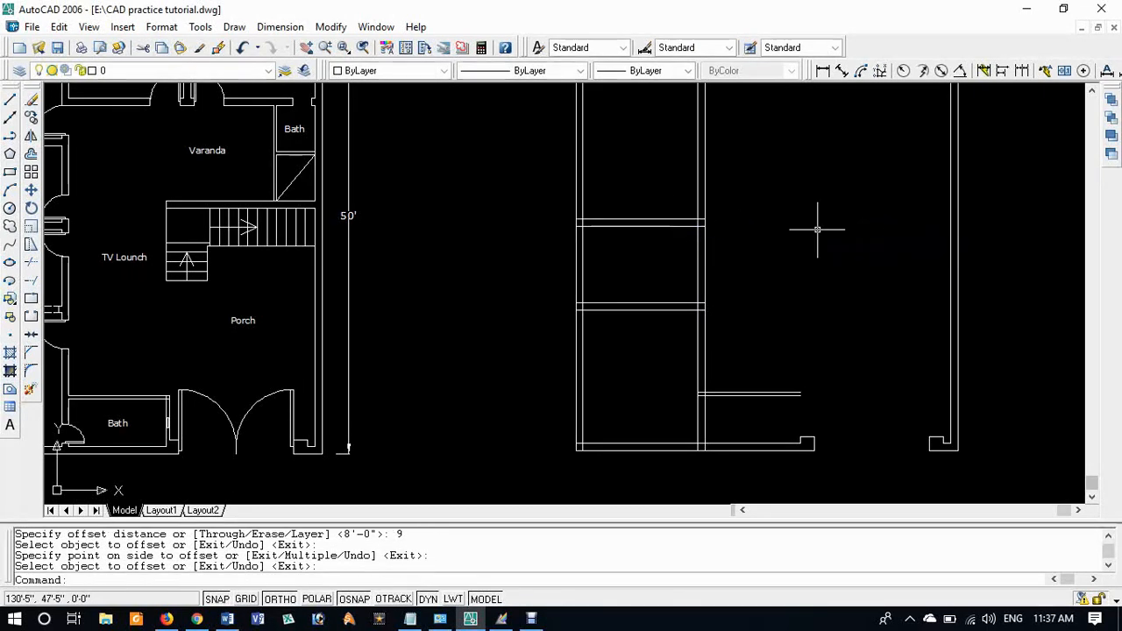
Step: Try to extend the gate pier's left line up to the upper line of the bath's upper wall
scroll(570, 307, "down", 3)
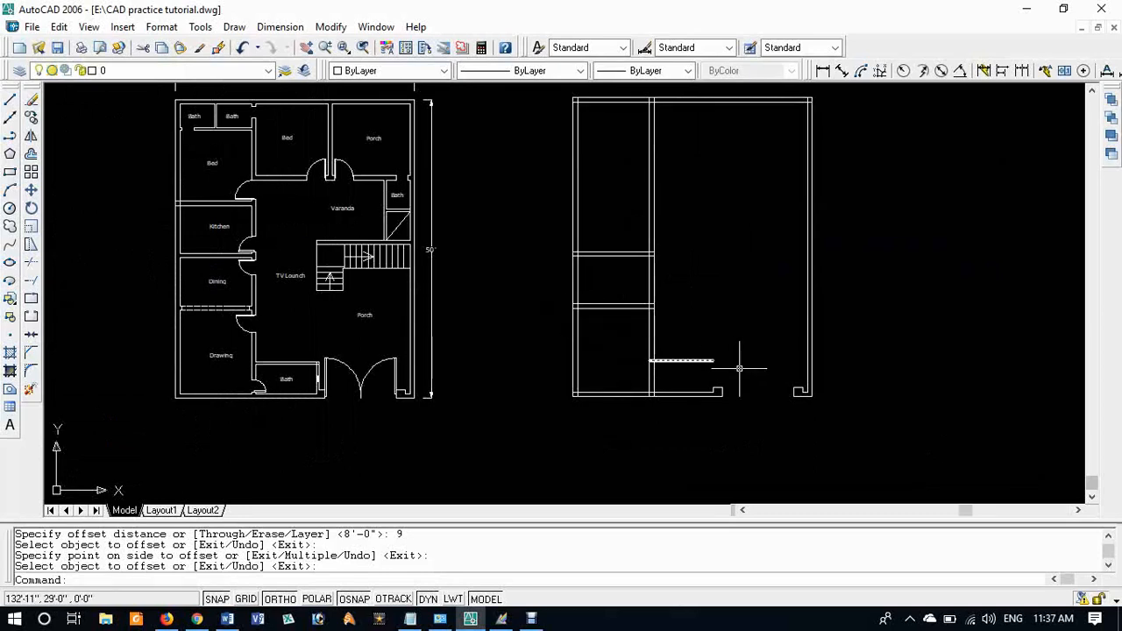
middle_click_drag(374, 339, 488, 283)
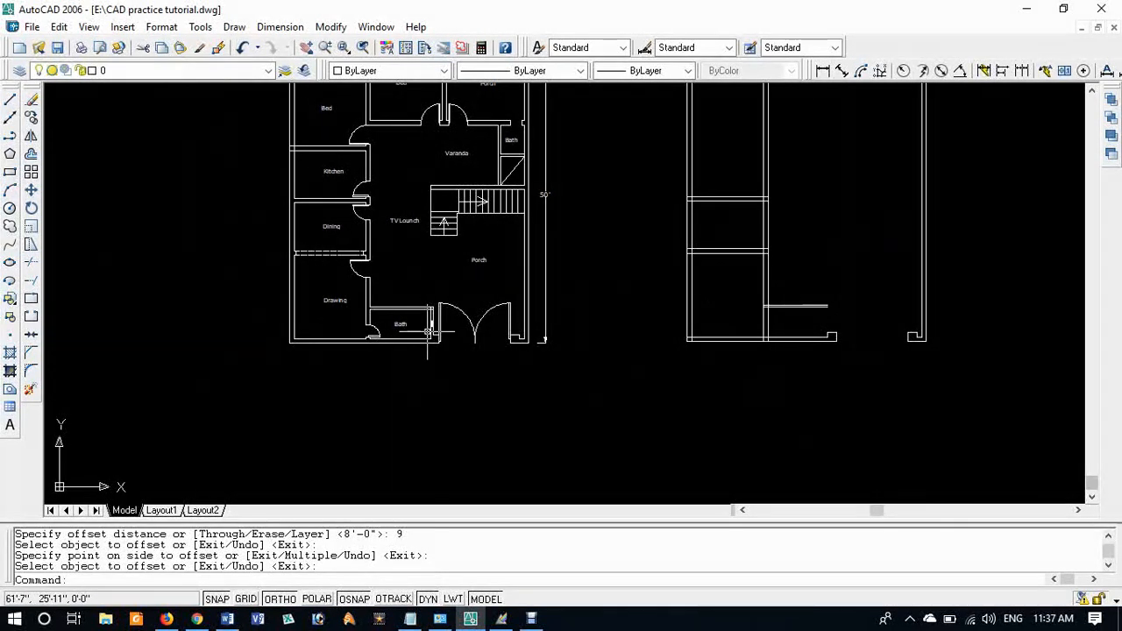
scroll(428, 331, "up", 5)
middle_click_drag(379, 332, 335, 308)
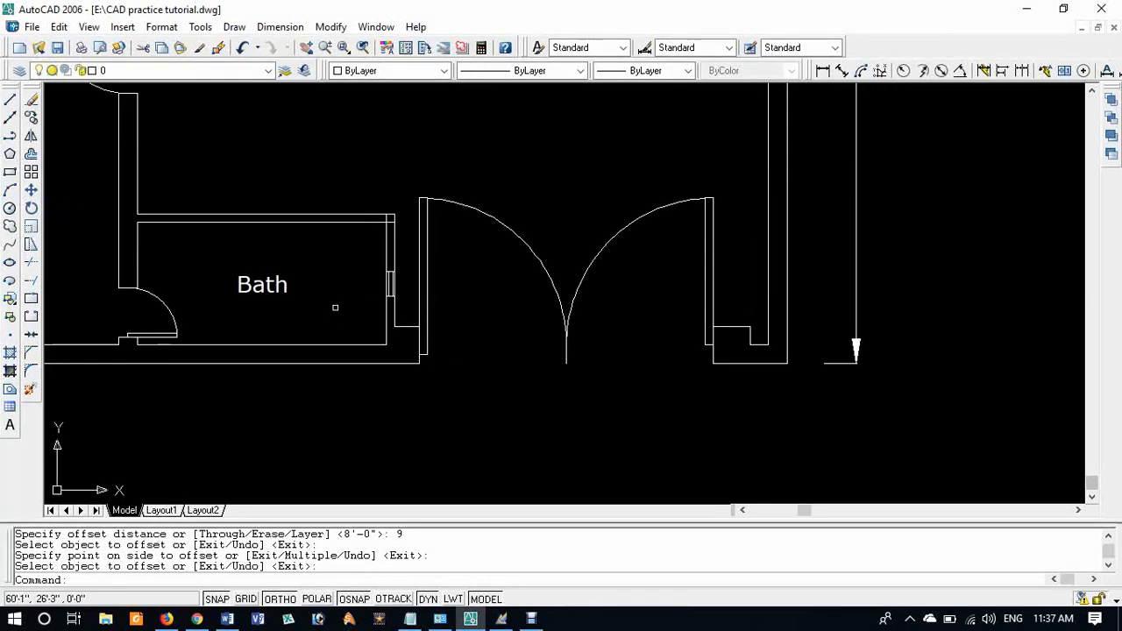
scroll(521, 351, "down", 6)
scroll(895, 338, "up", 3)
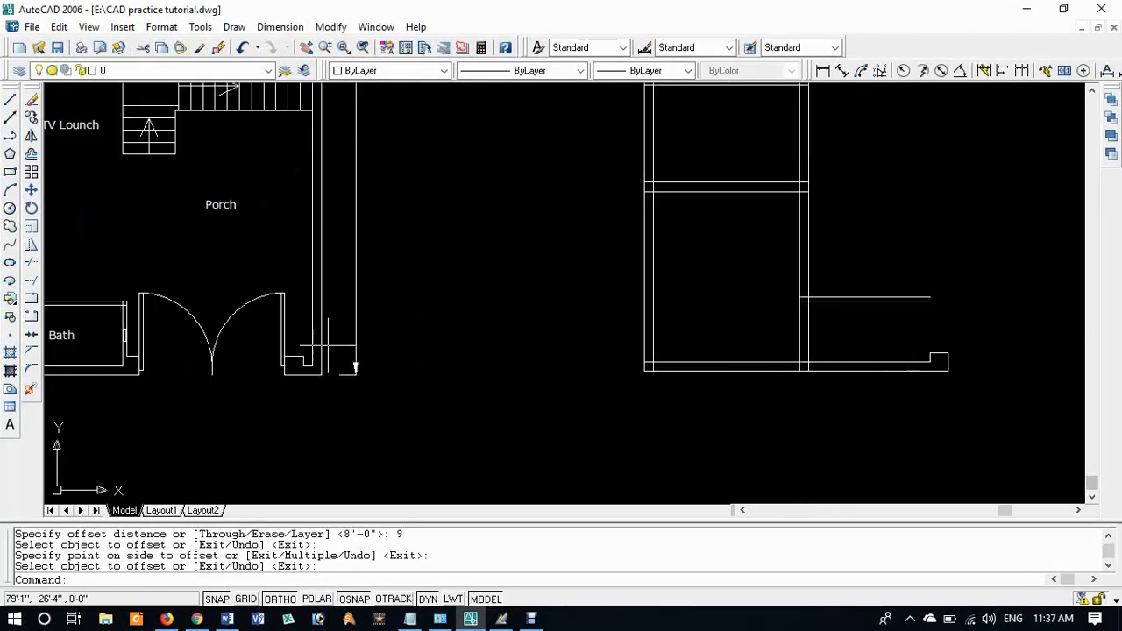
scroll(891, 353, "up", 2)
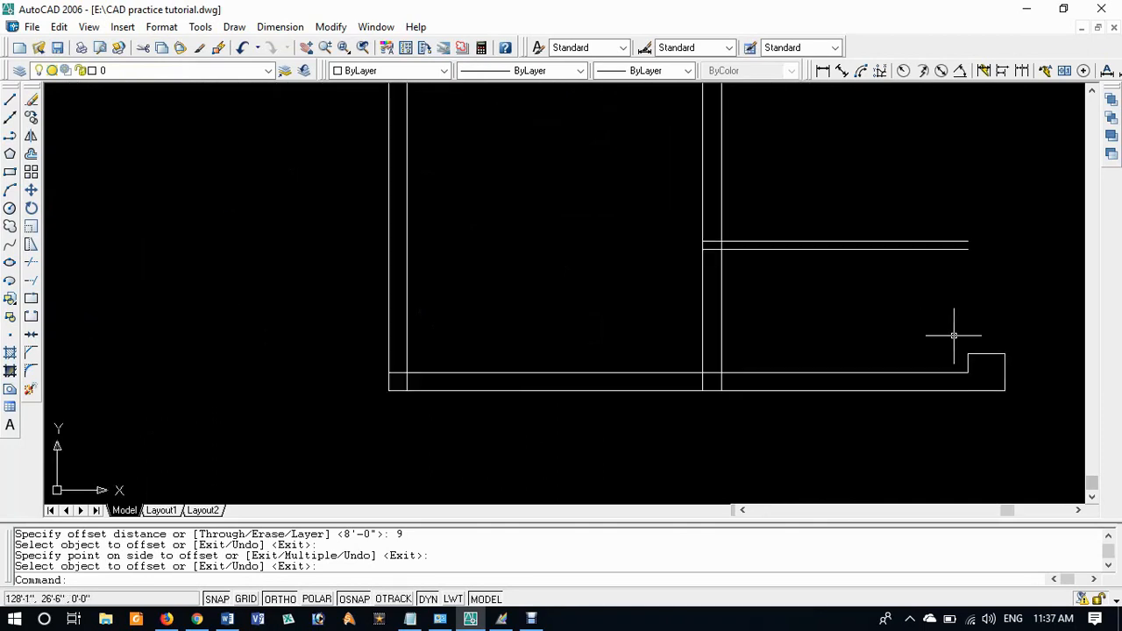
left_click(934, 241)
type("e")
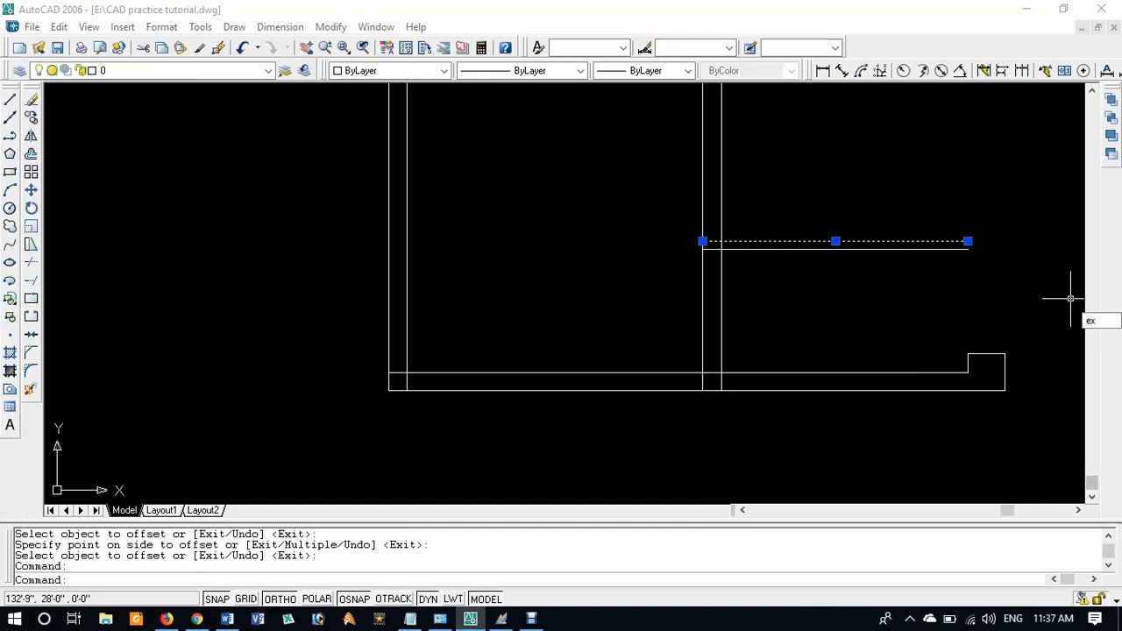
type("x")
key("Return")
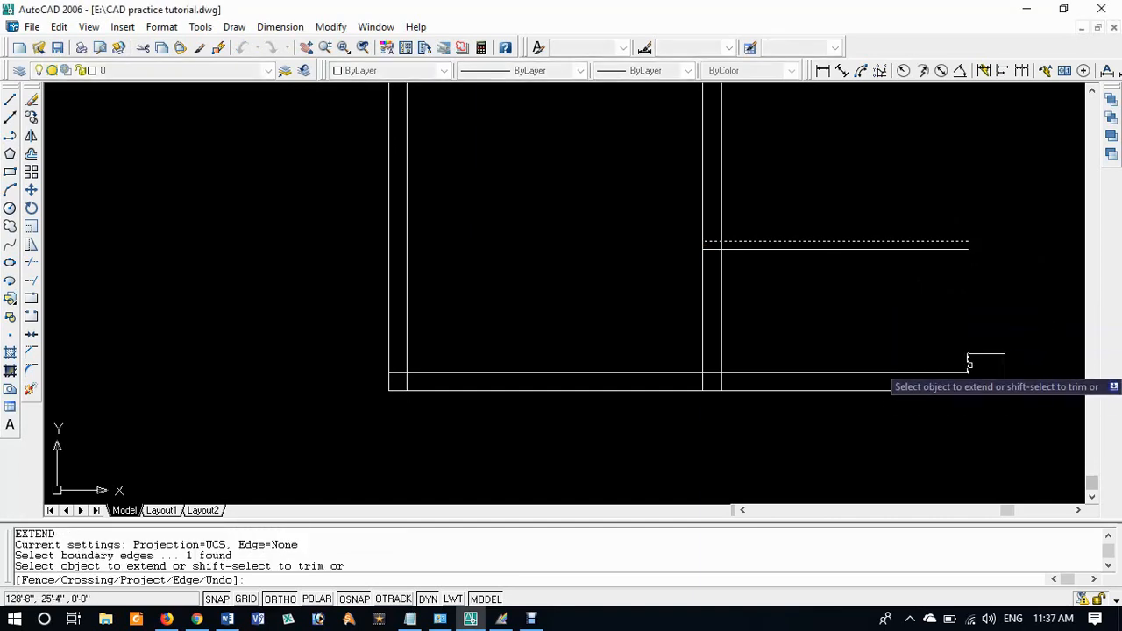
left_click(968, 362)
key("Return")
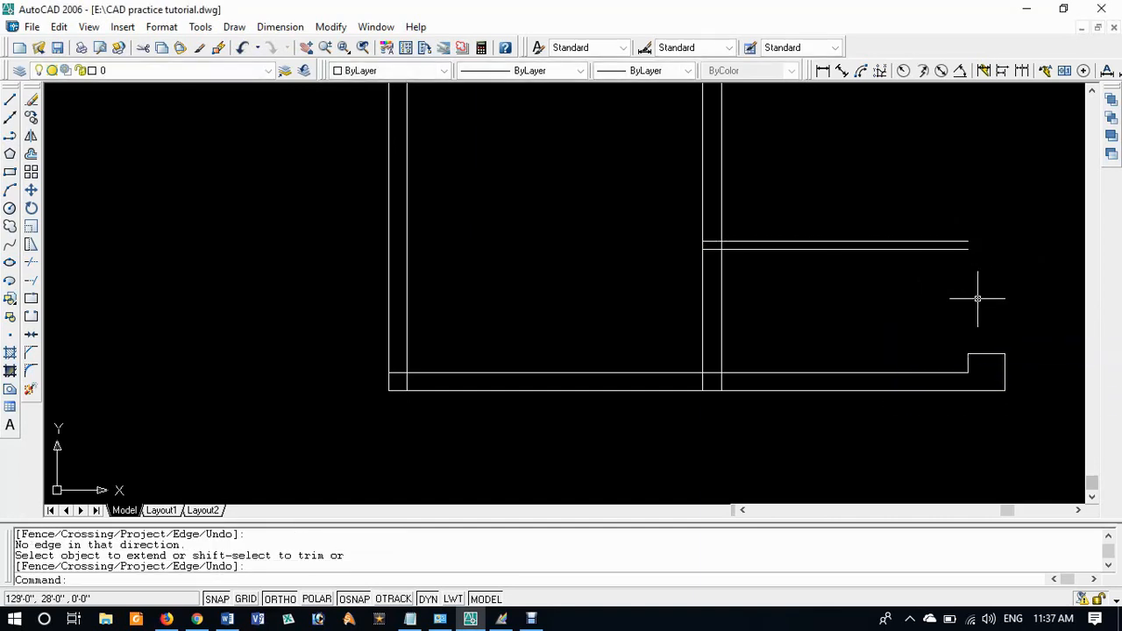
Step: Extend the gate pier's left line up to the lower line of the bath's upper wall
scroll(974, 272, "up", 2)
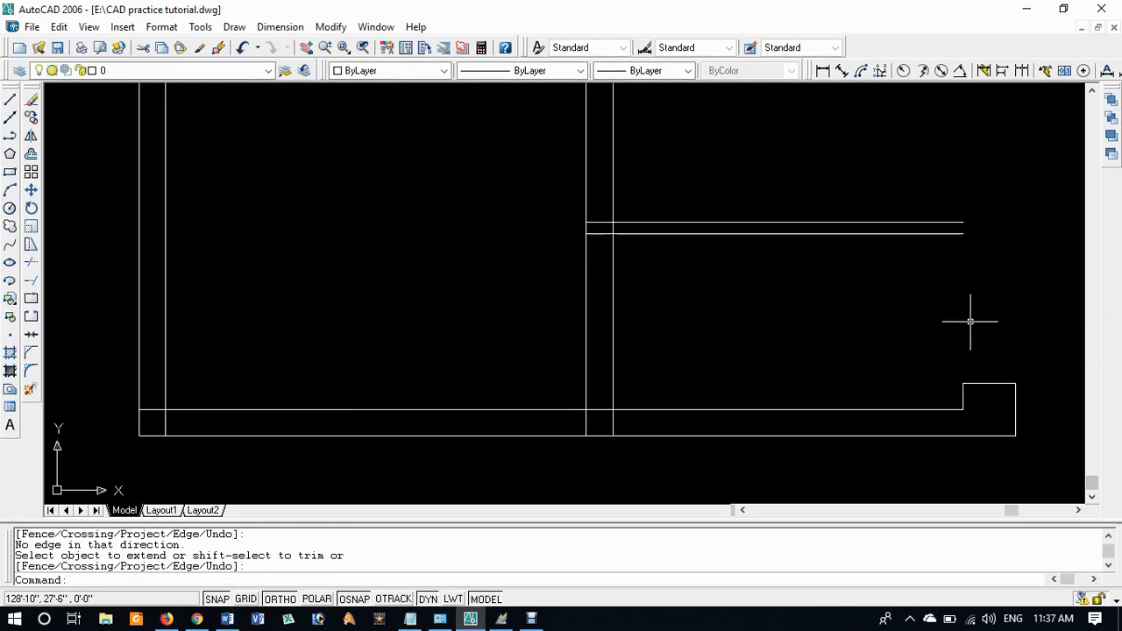
left_click(956, 234)
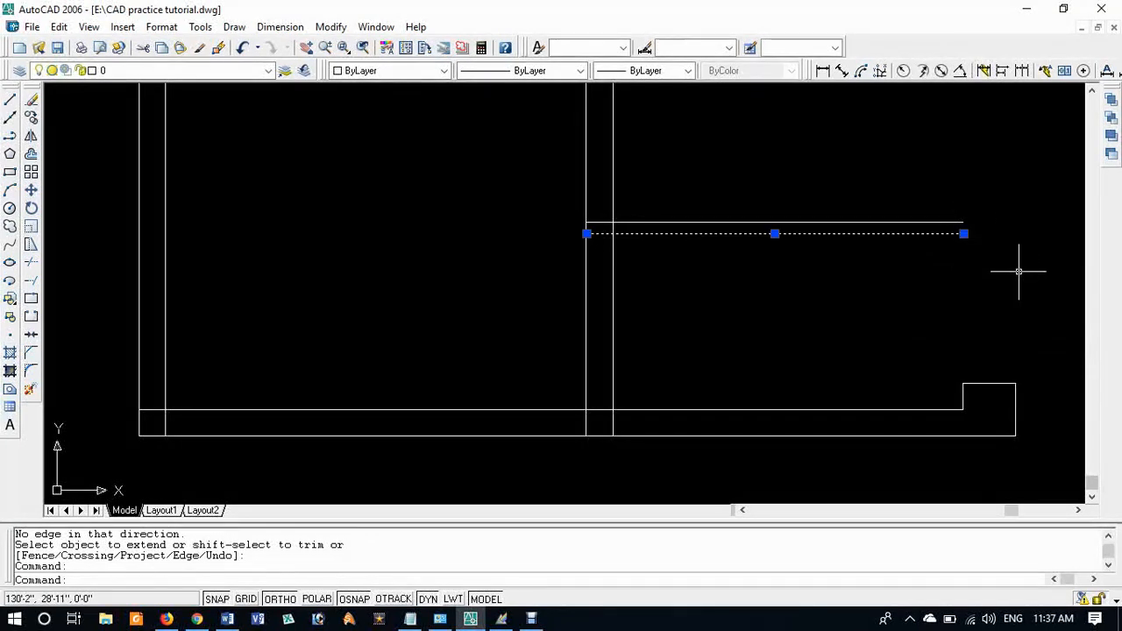
key("Escape")
key("Escape")
type("ex")
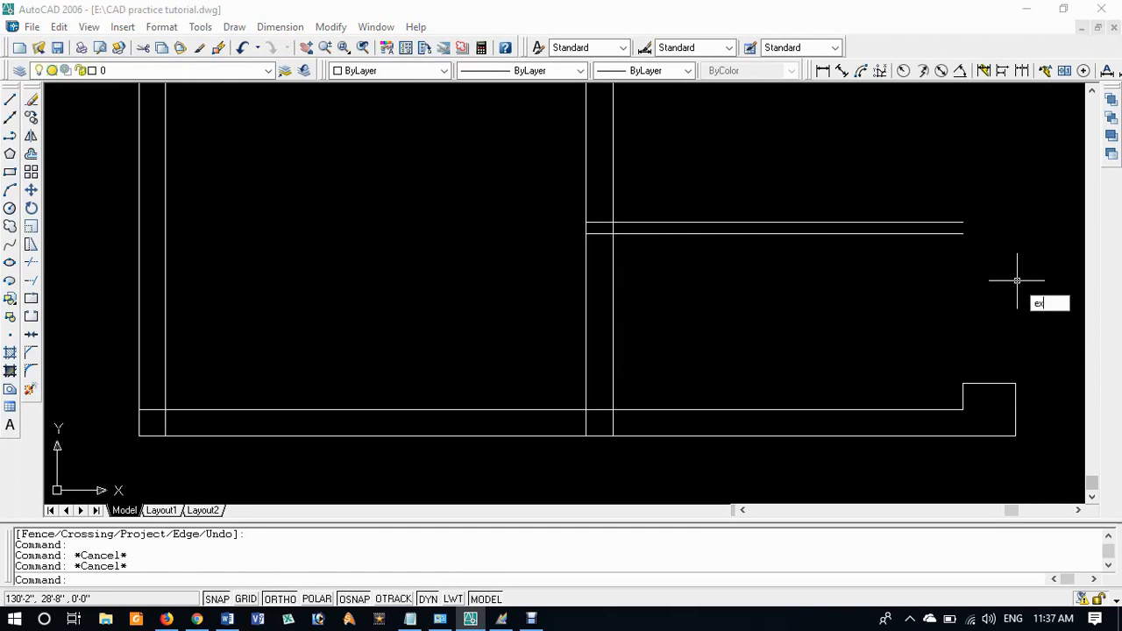
key("Return")
left_click(943, 233)
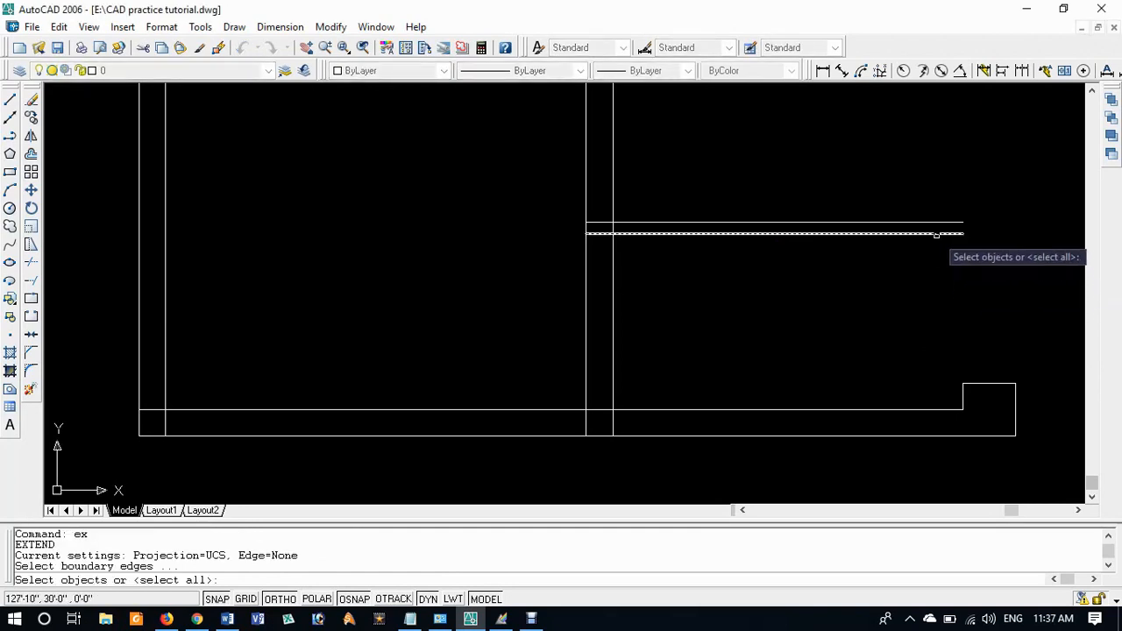
key("Return")
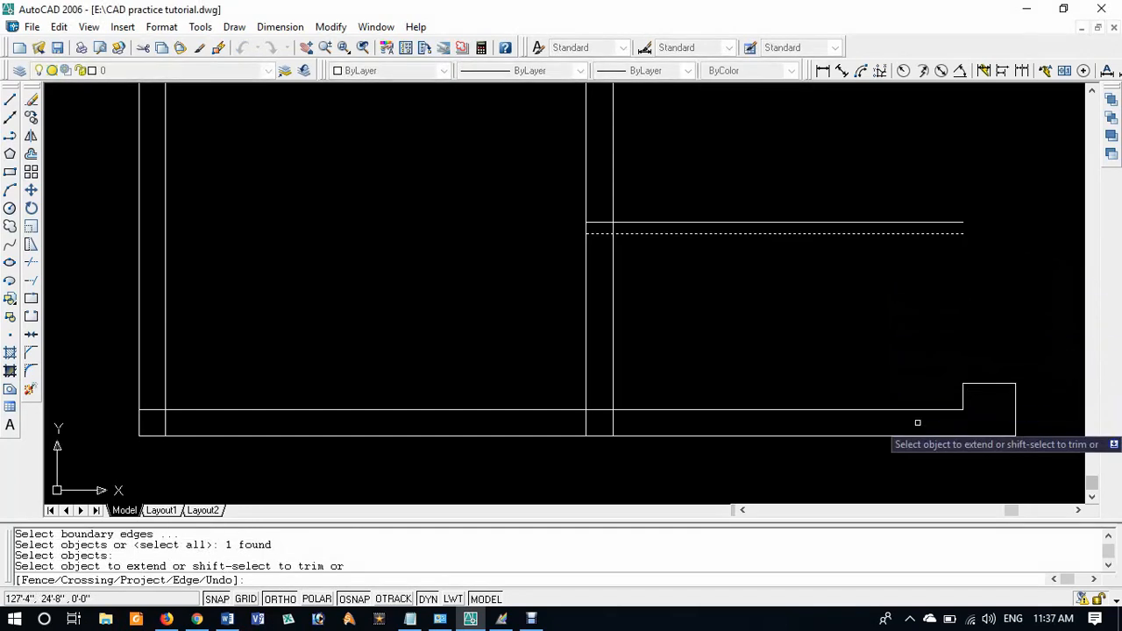
left_click(963, 396)
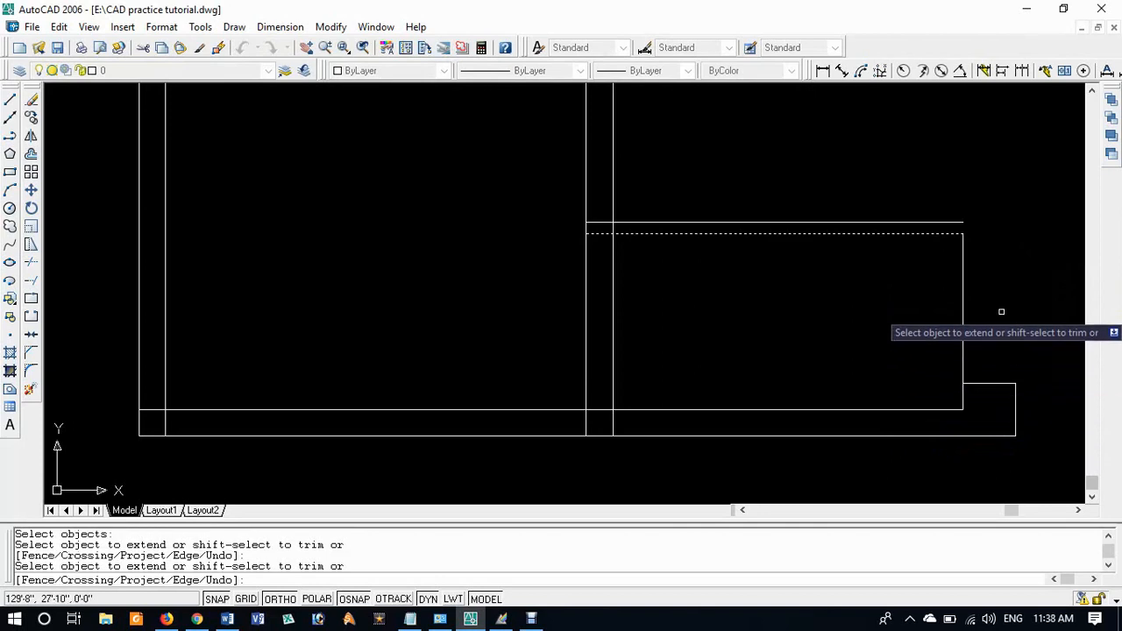
key("Return")
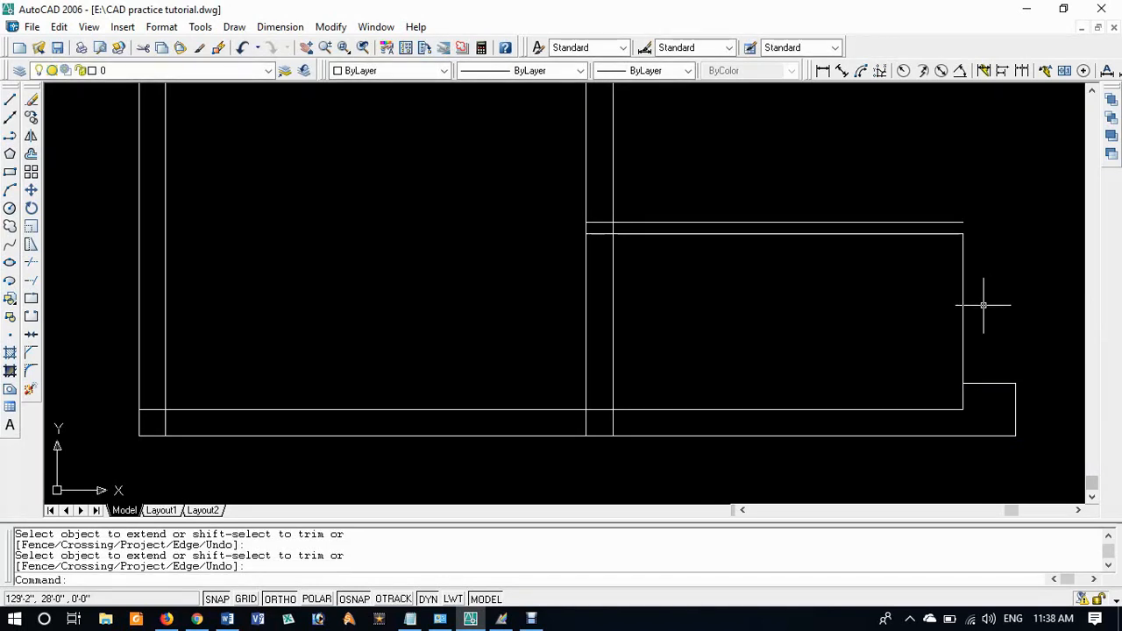
Step: Examine the bath's walls and the corner beside the gate in the reference plan
scroll(947, 307, "down", 4)
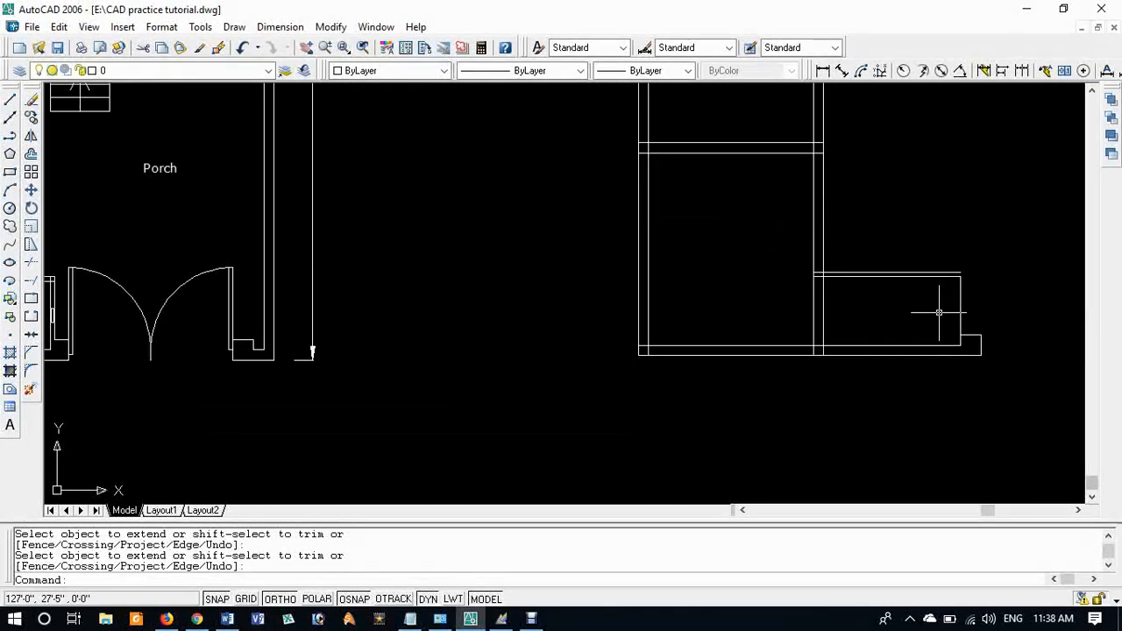
scroll(939, 312, "down", 3)
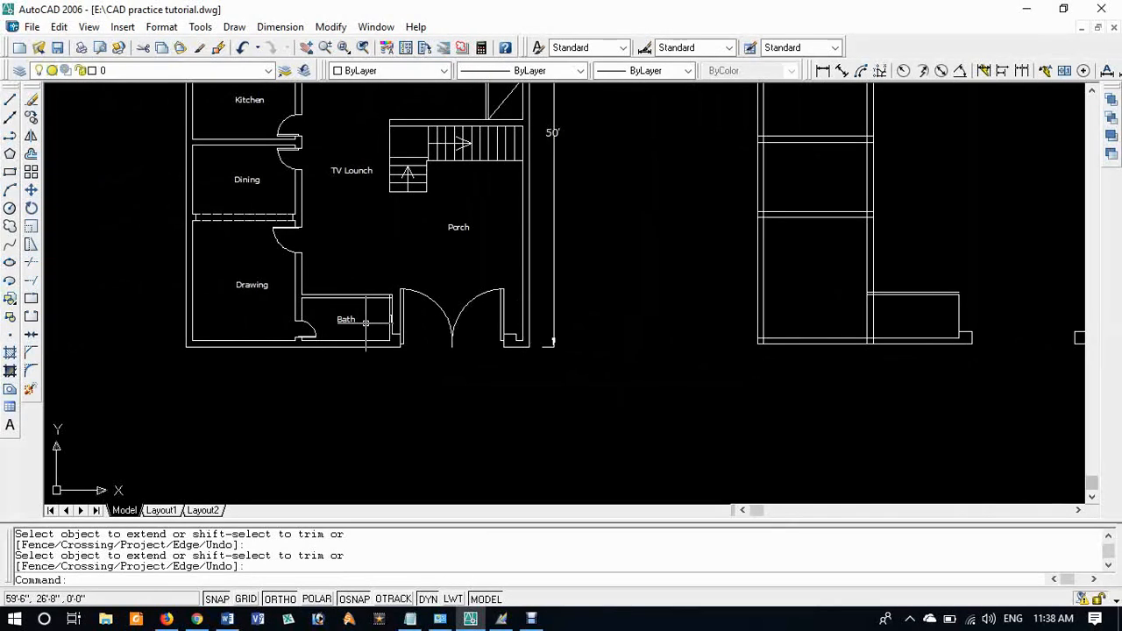
scroll(689, 318, "down", 2)
scroll(889, 321, "up", 3)
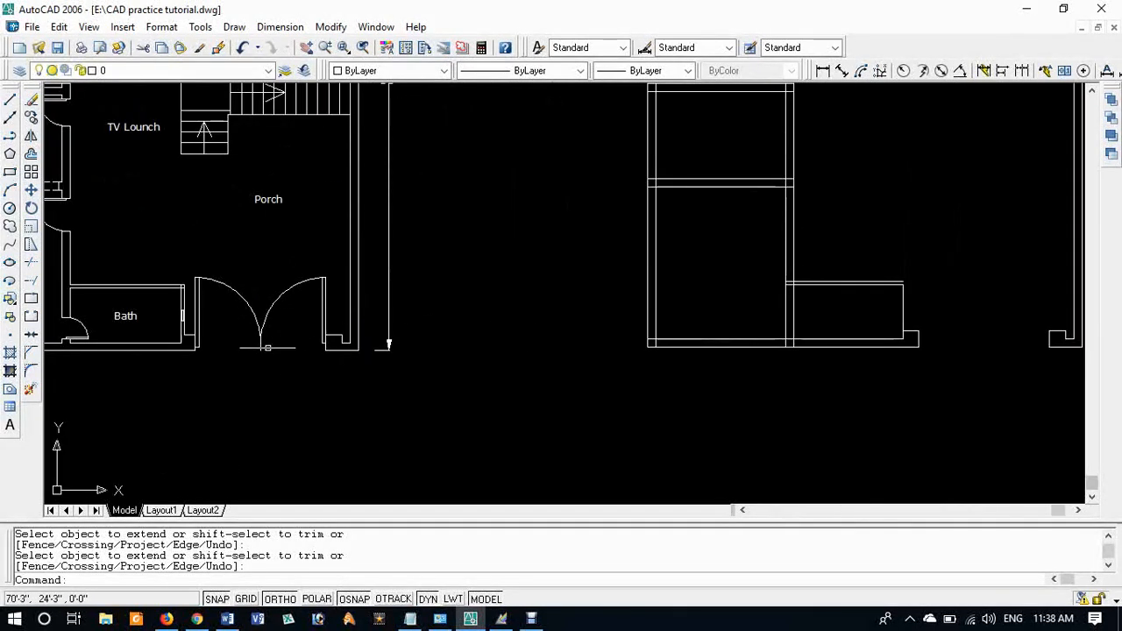
middle_click_drag(268, 348, 484, 342)
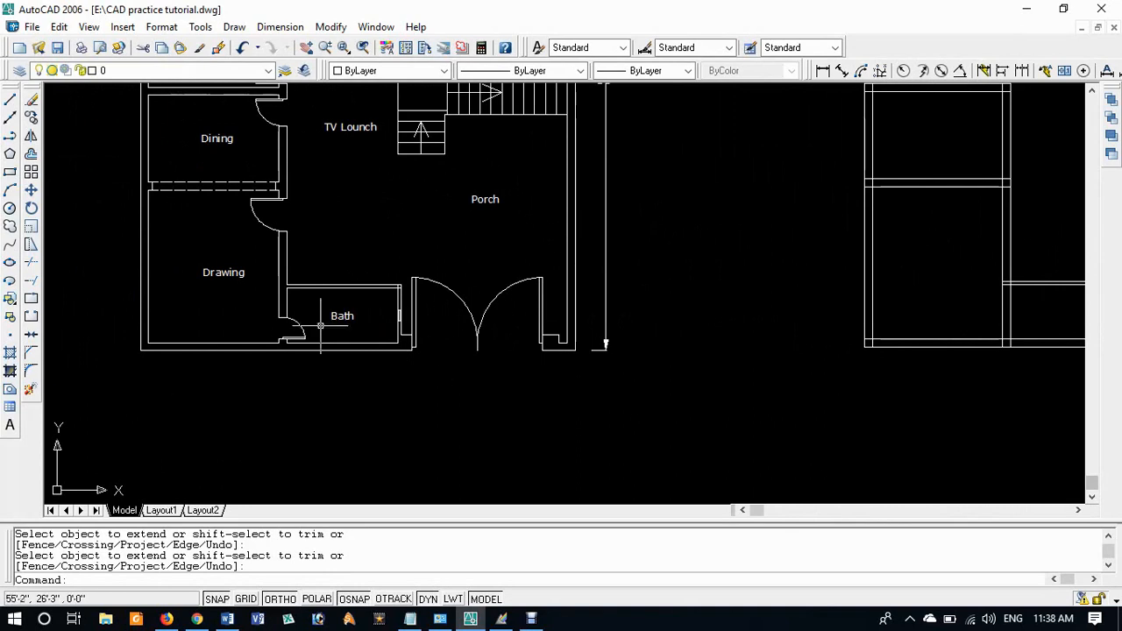
scroll(315, 321, "up", 5)
scroll(351, 315, "down", 5)
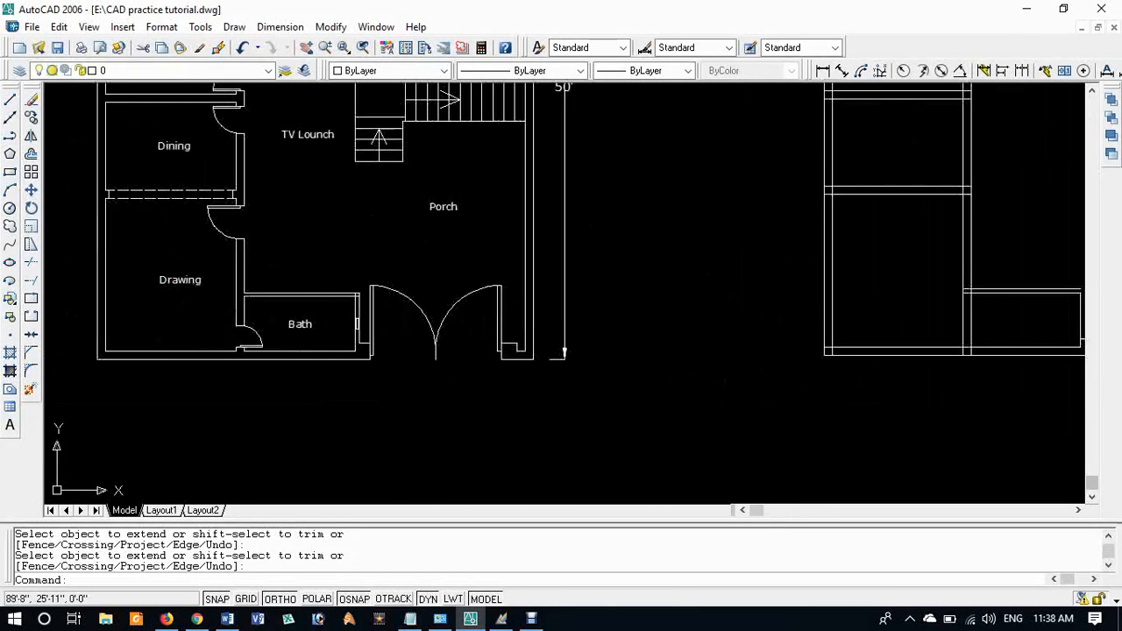
Step: Offset the new plan's bath right wall line 4" inward to give the wall its thickness
middle_click_drag(764, 281, 496, 300)
scroll(796, 315, "up", 4)
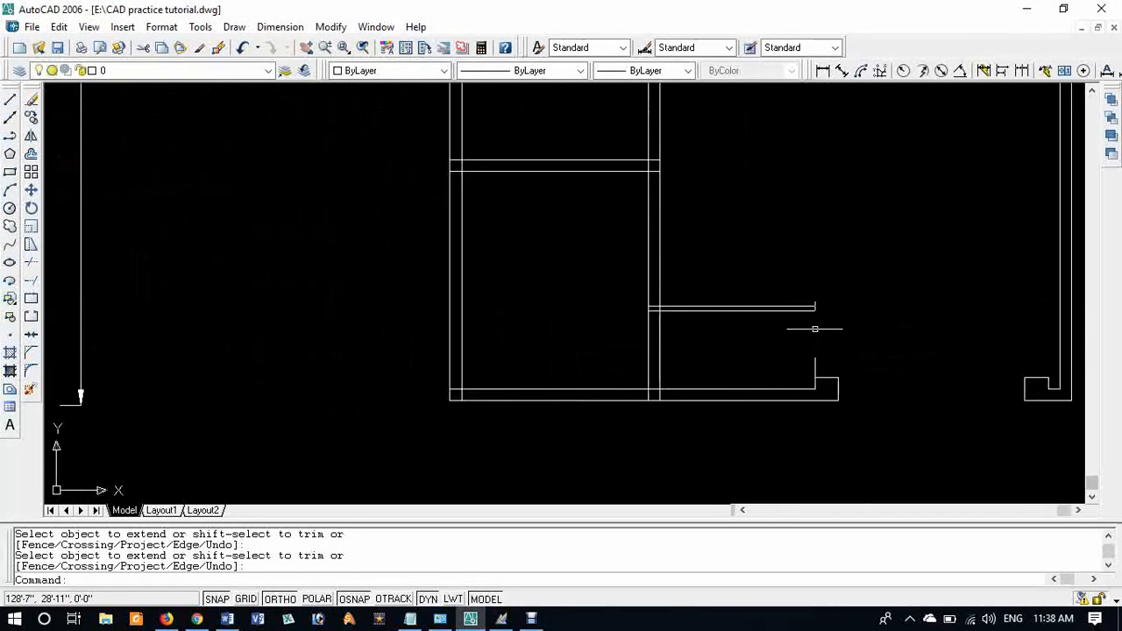
type("o")
key("Return")
type("4")
key("Return")
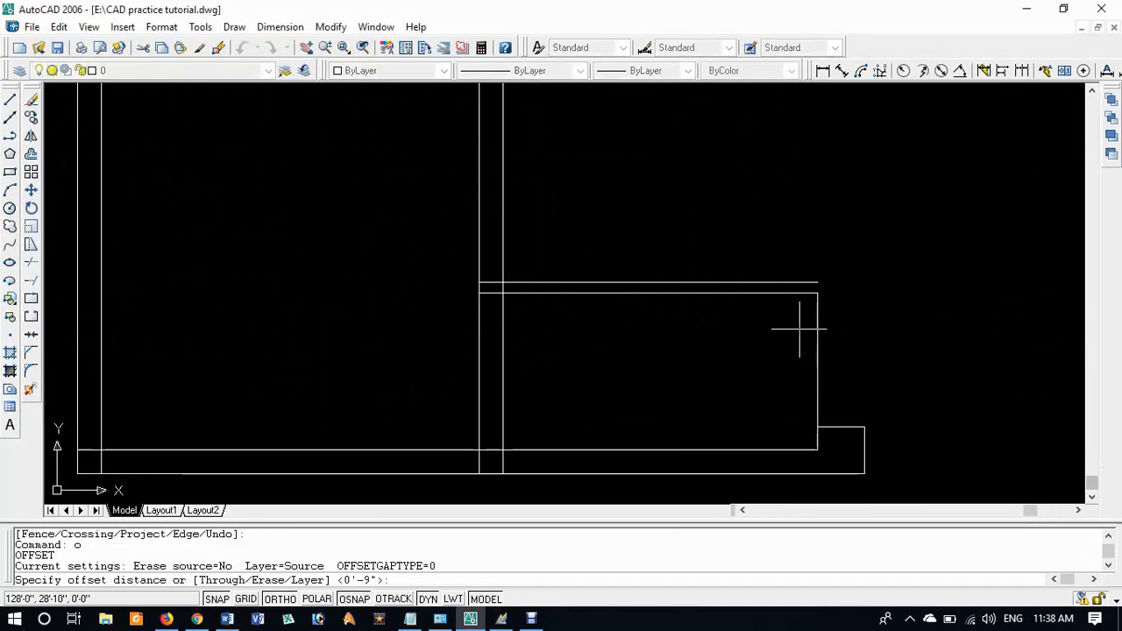
left_click(822, 351)
left_click(785, 368)
key("Return")
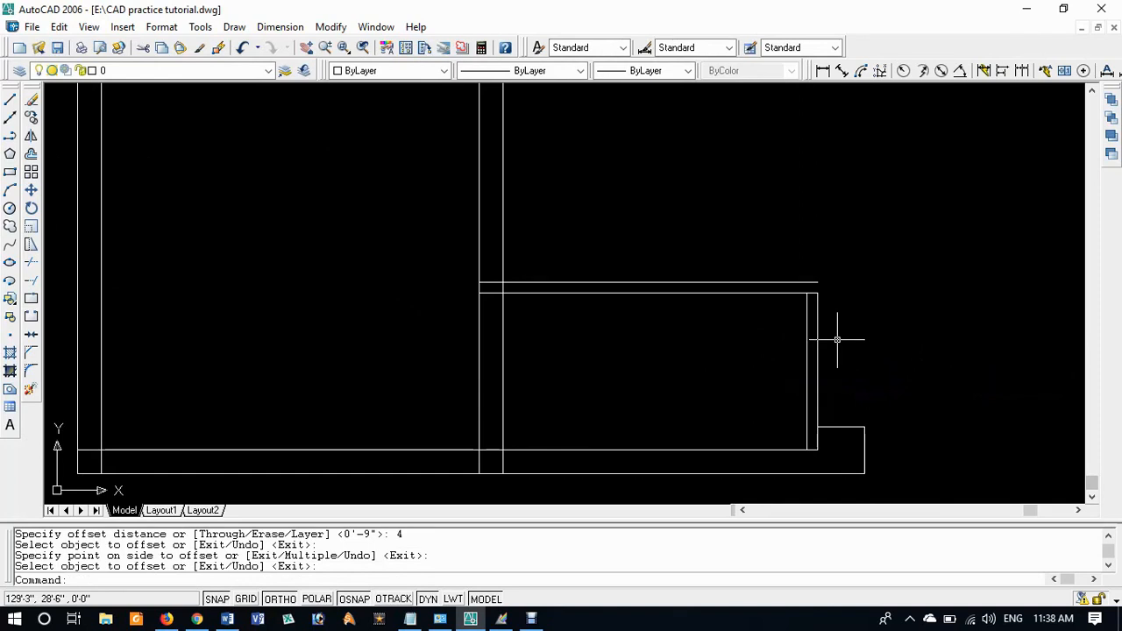
Step: Extend both lines of the bath's right wall up to the upper line of its upper wall
type("ex")
key("Return")
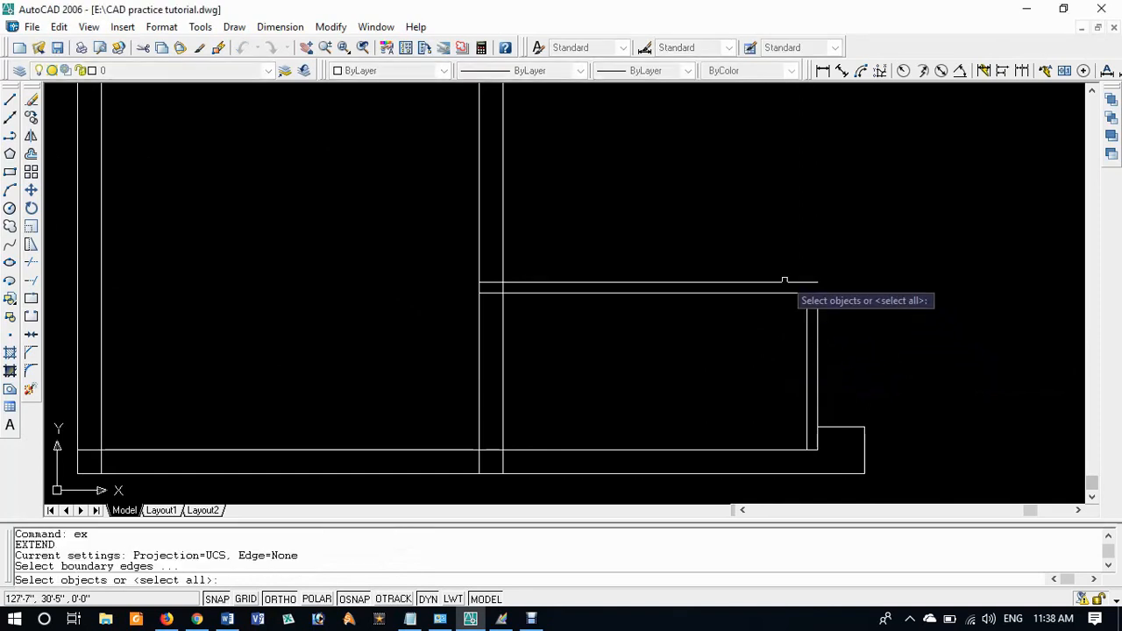
left_click(783, 281)
key("Return")
left_click(877, 308)
left_click(776, 340)
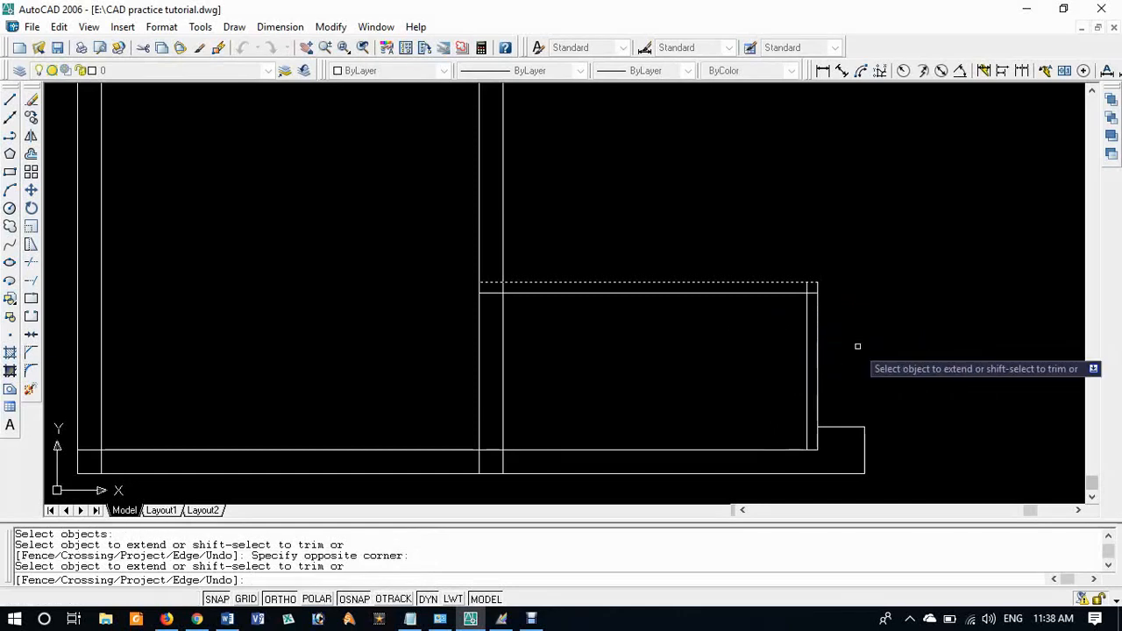
key("Return")
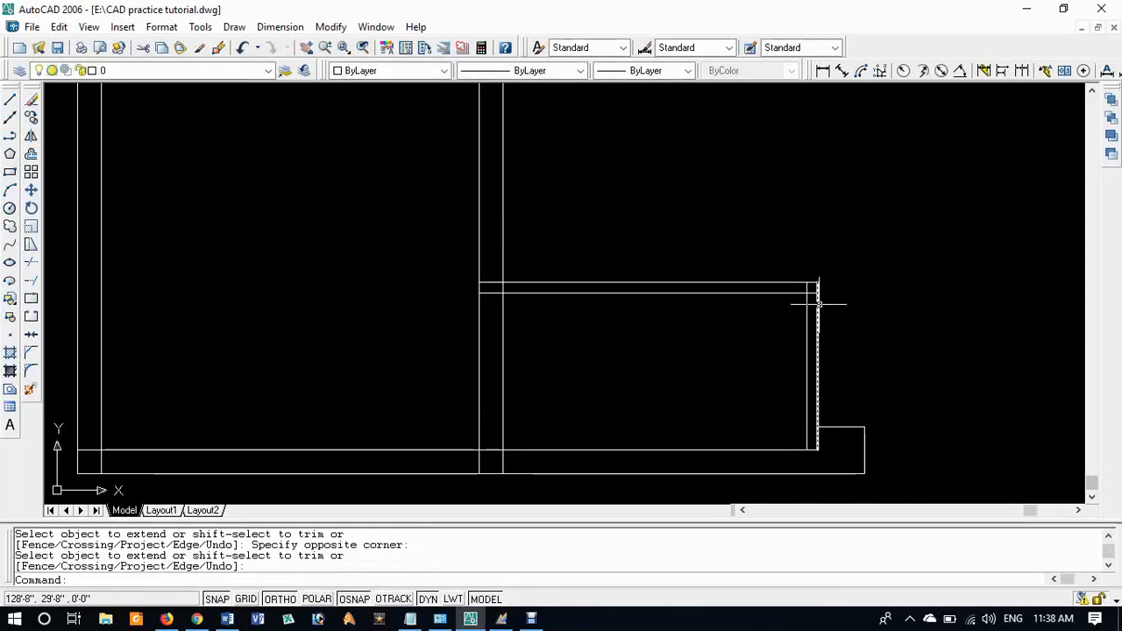
Step: Trim the overlapping line pieces where the bath's right wall meets the front wall and gate pier
scroll(815, 301, "up", 2)
scroll(895, 378, "down", 3)
middle_click_drag(894, 377, 813, 285)
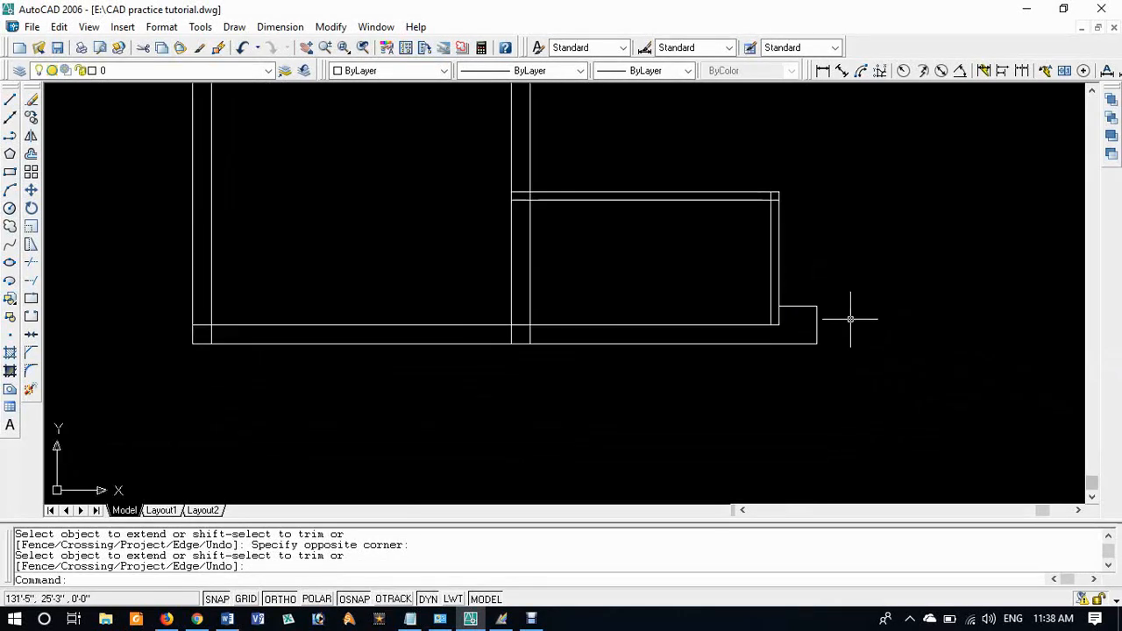
type("tr")
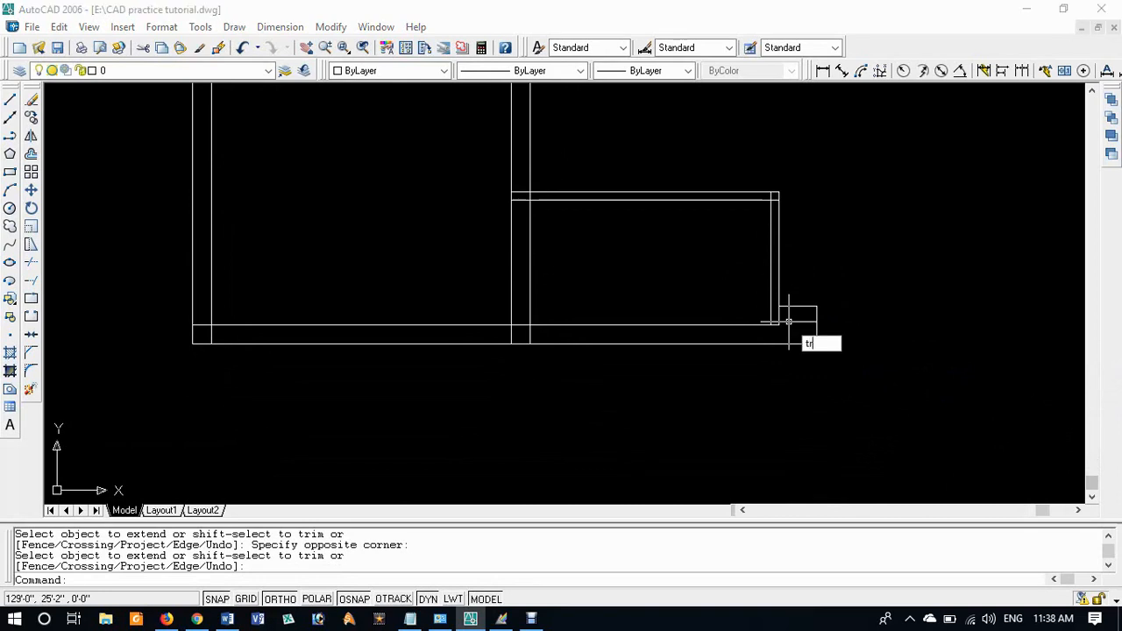
key("Return")
key("Return")
left_click(778, 314)
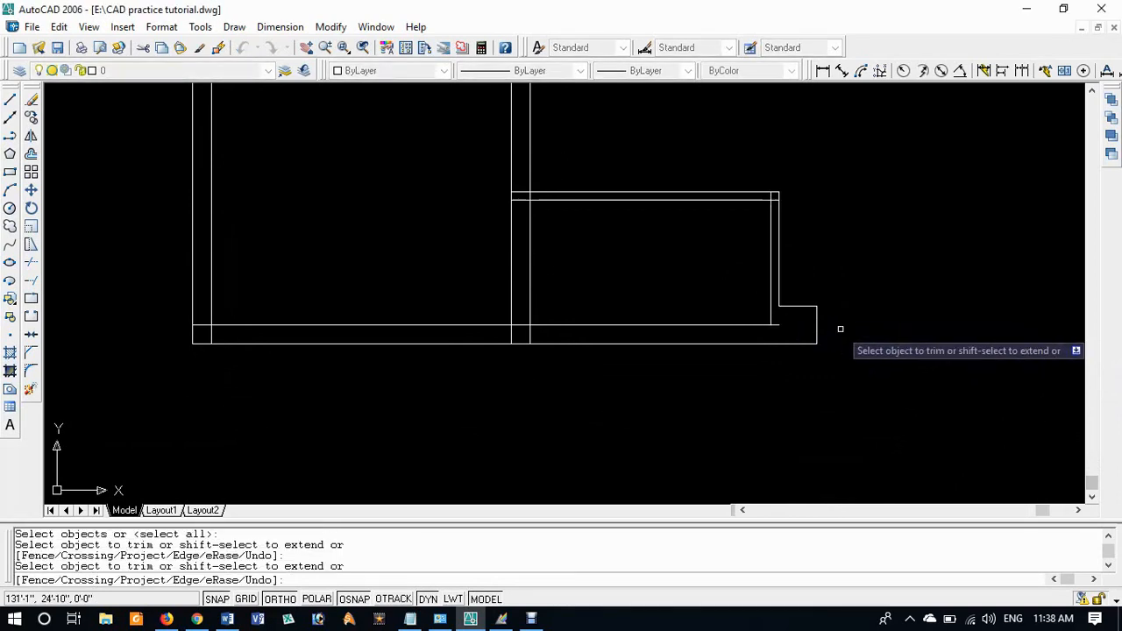
left_click(776, 325)
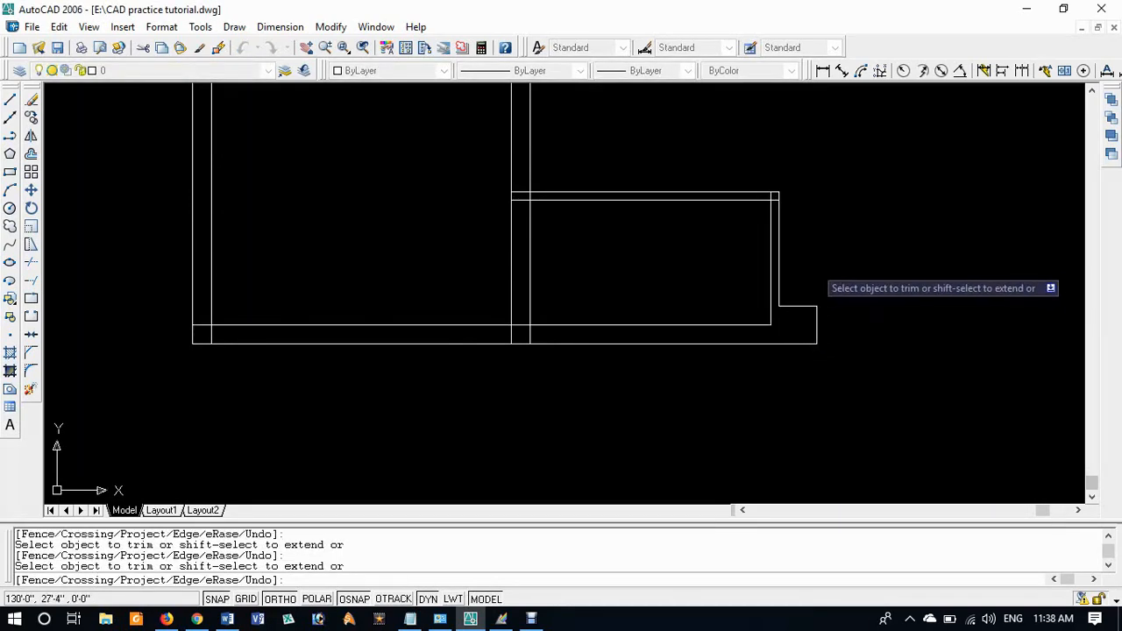
scroll(782, 209, "up", 3)
middle_click_drag(777, 207, 827, 252)
key("Return")
scroll(791, 268, "down", 2)
scroll(791, 269, "down", 2)
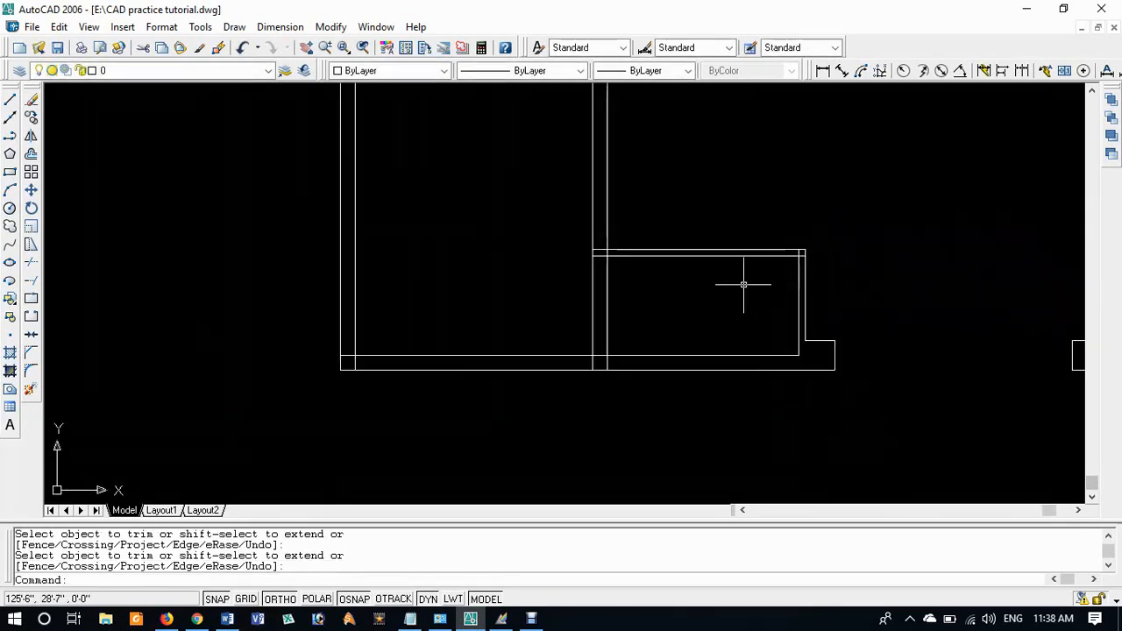
scroll(626, 299, "down", 2)
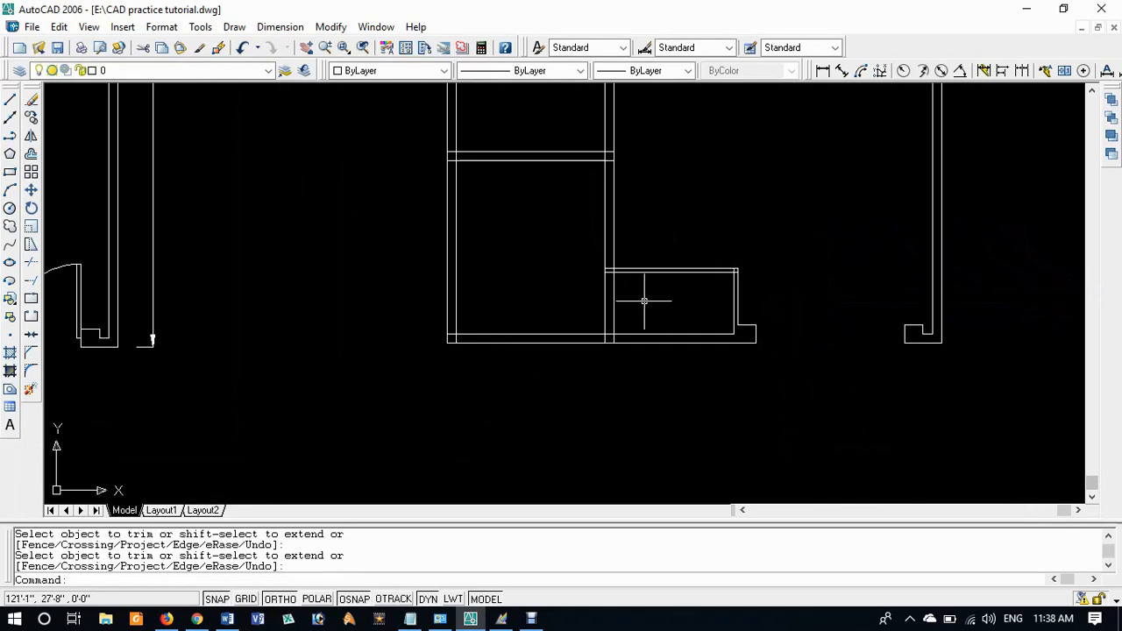
middle_click_drag(645, 301, 780, 301)
scroll(712, 284, "down", 2)
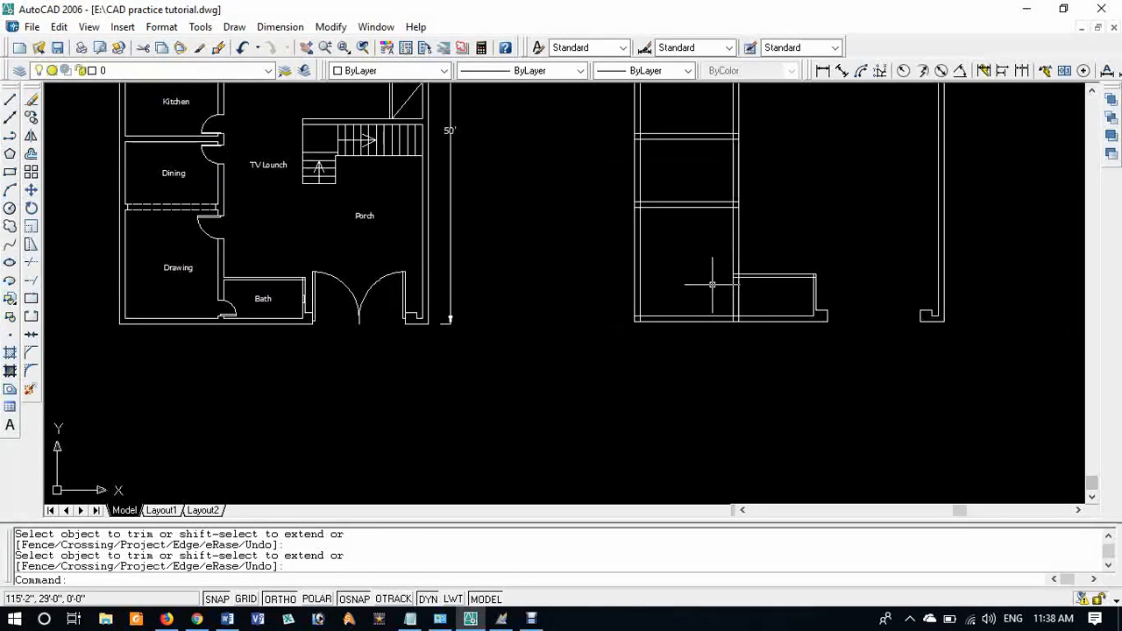
middle_click_drag(712, 284, 734, 332)
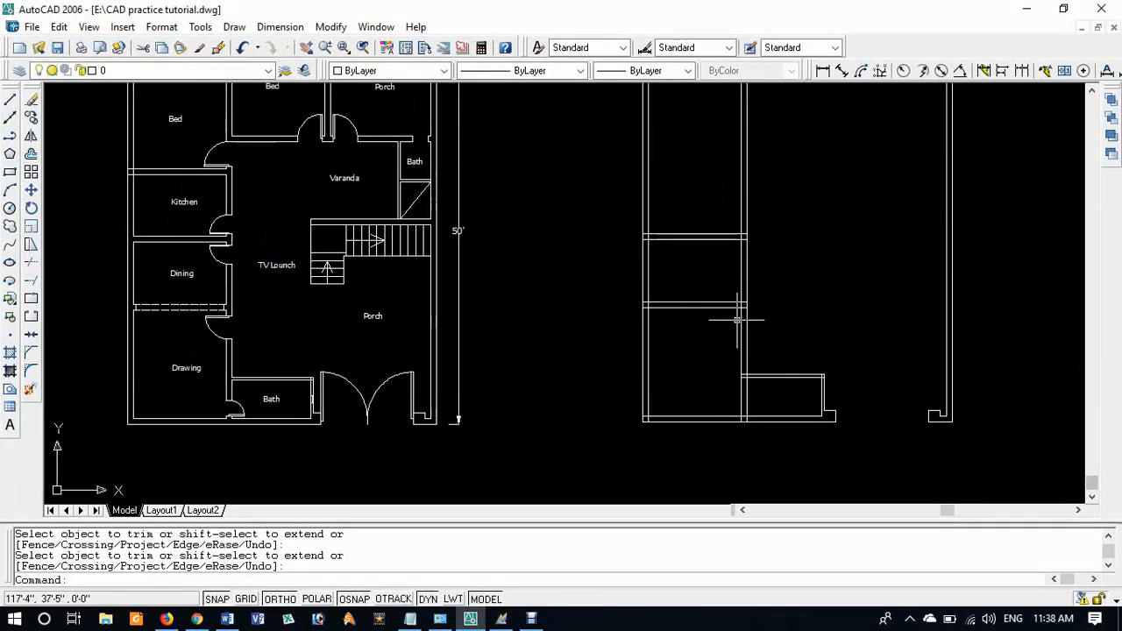